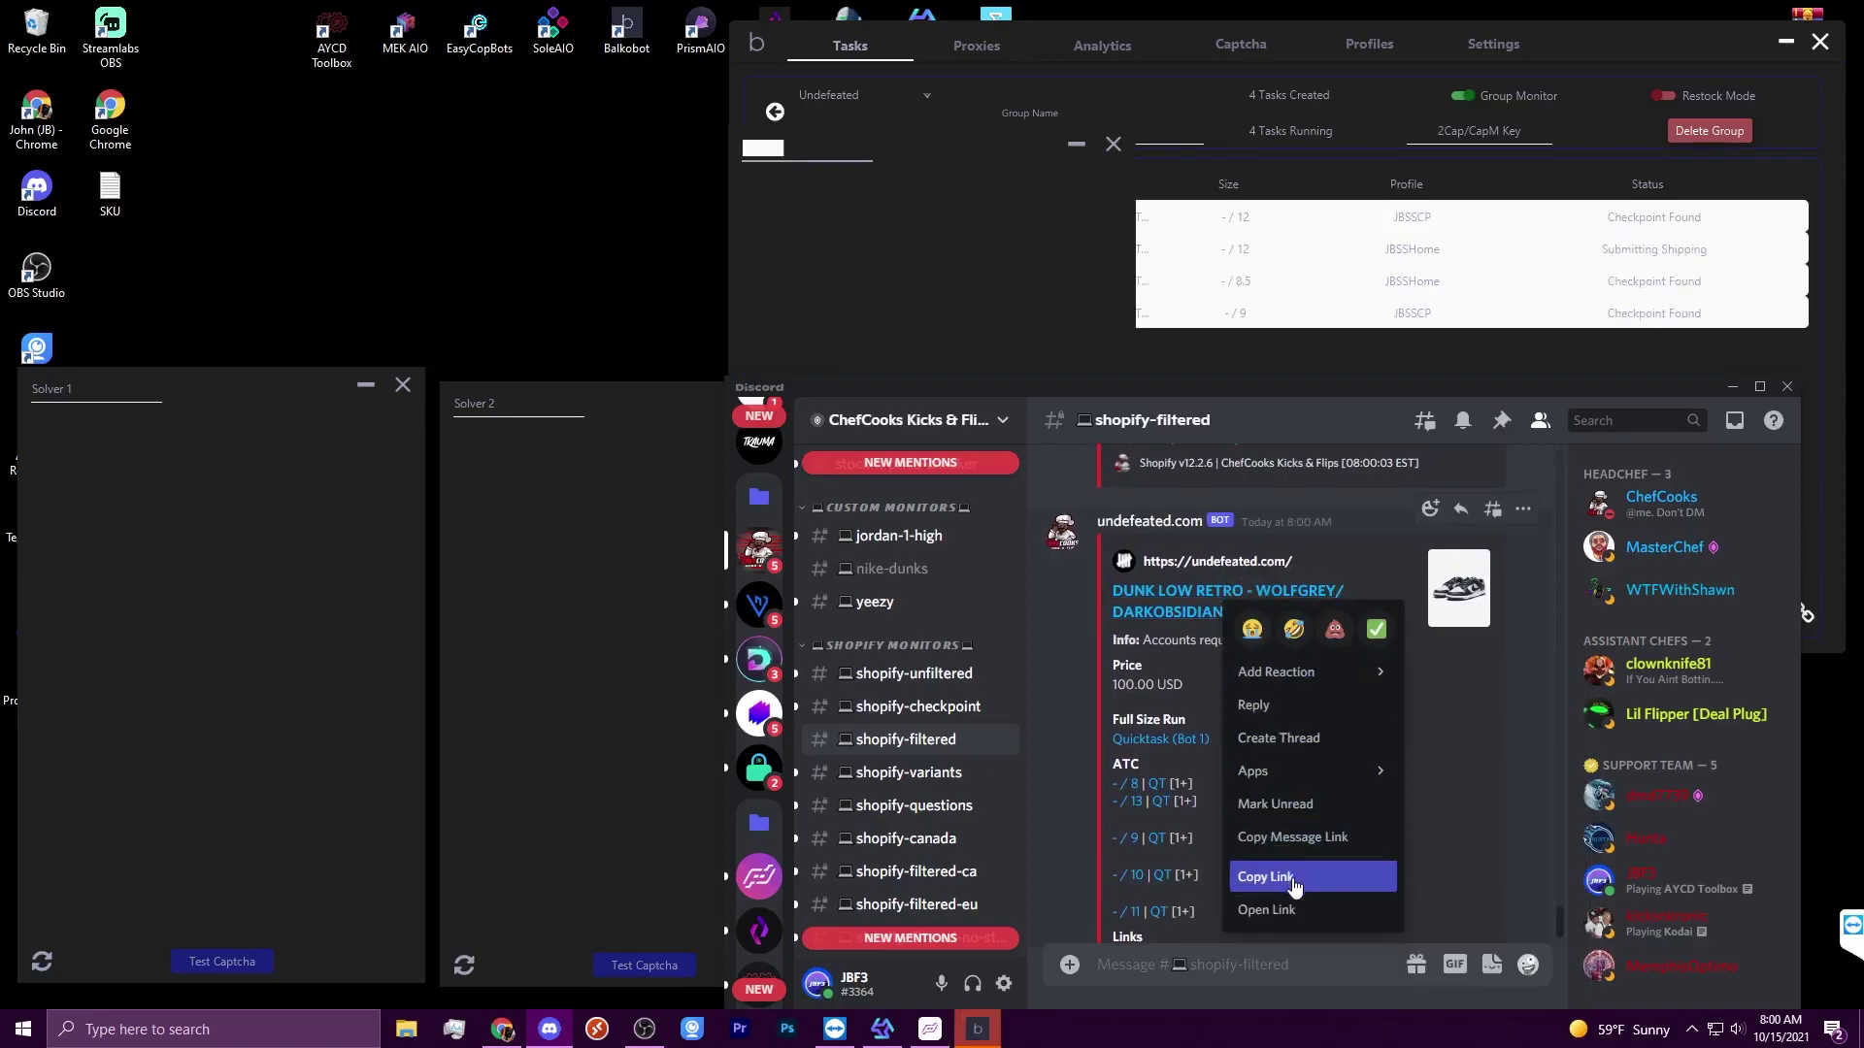
- Copy the Undefeated Dunk Low product link from the Discord alert and solve the traffic lights captcha in Solver 1
{"action": "left_click", "coordinate": [1294, 877]}
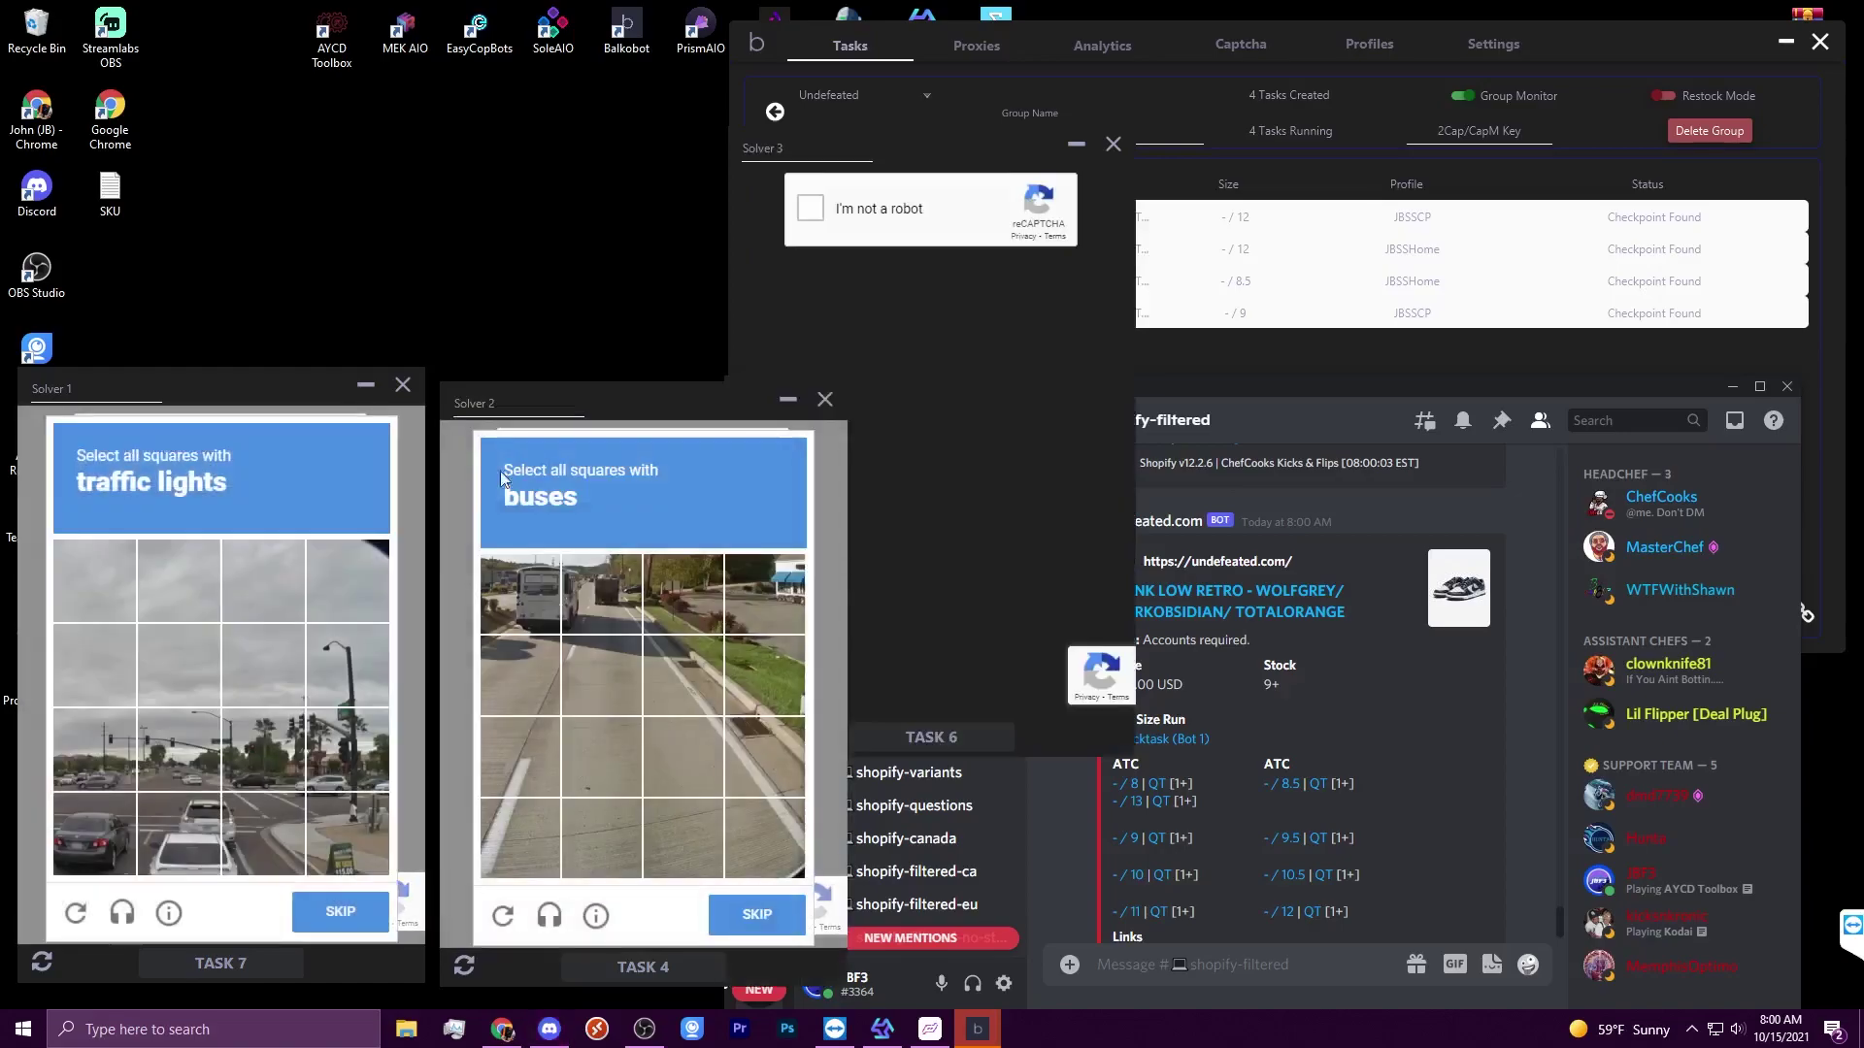
{"action": "left_click", "coordinate": [144, 749]}
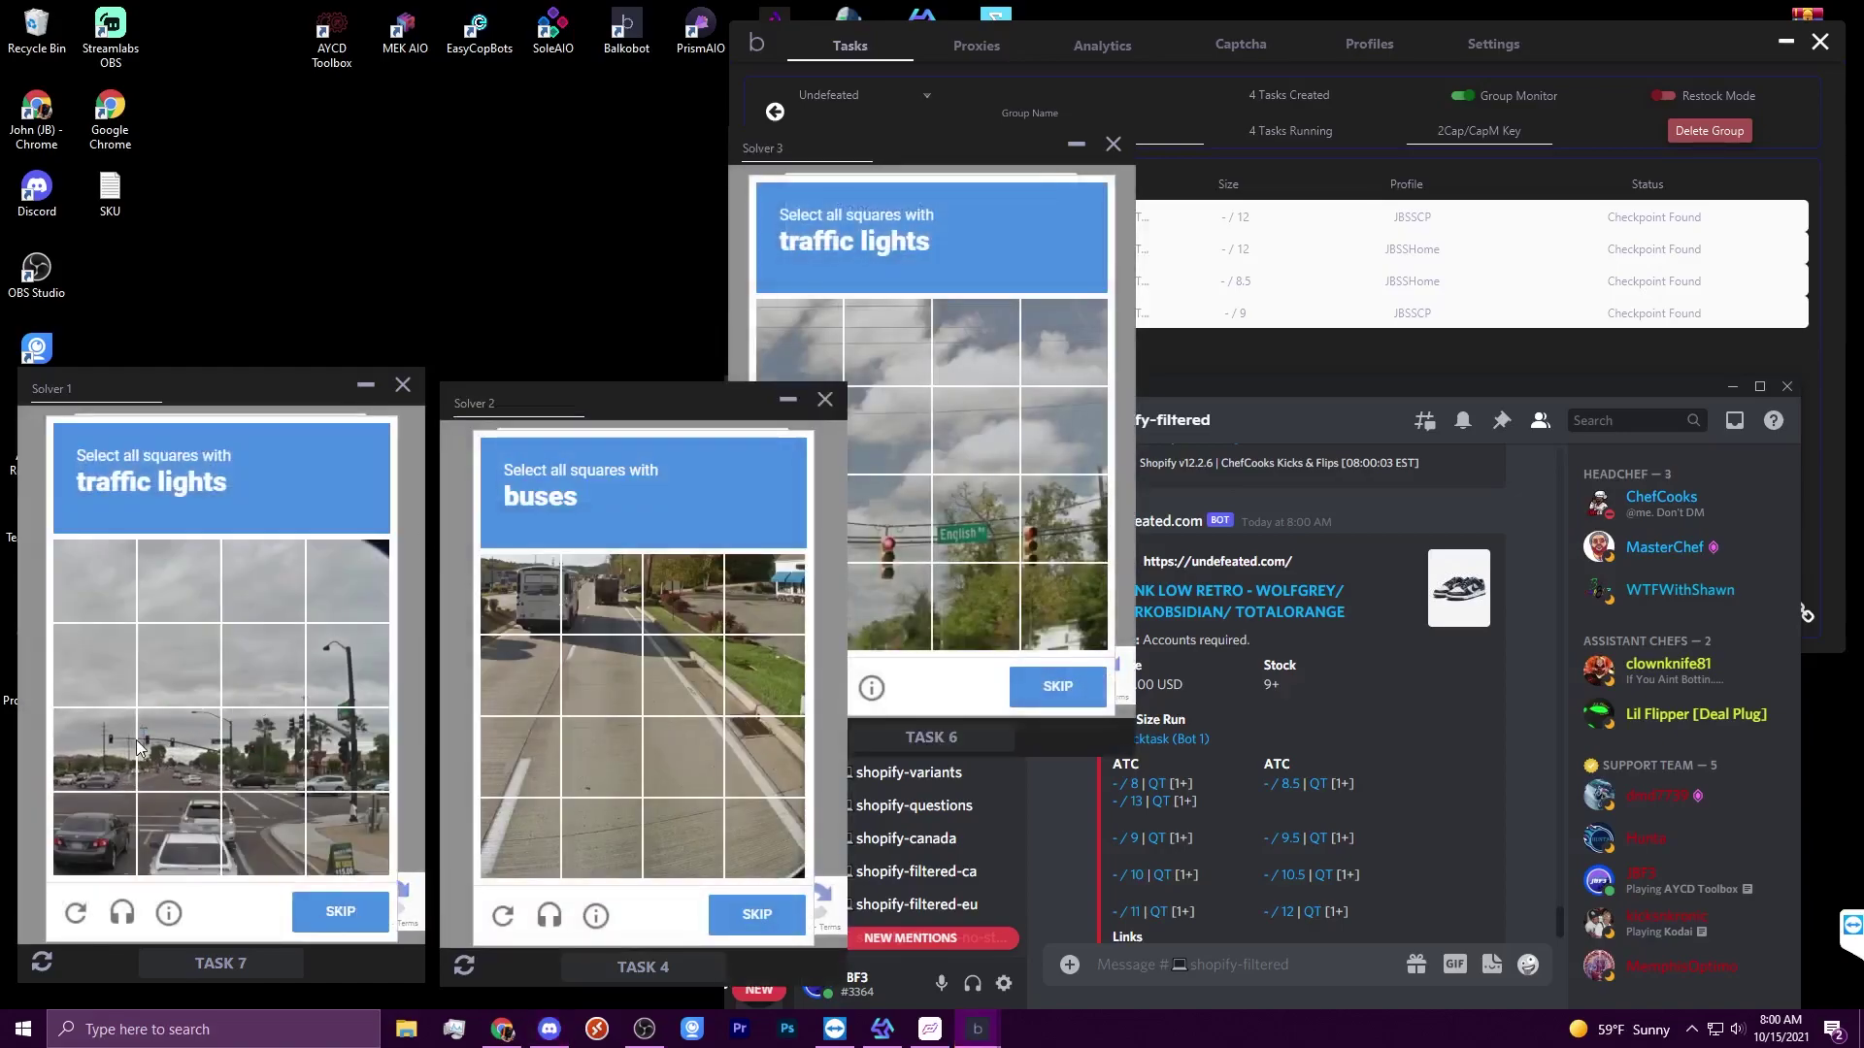
{"action": "left_click", "coordinate": [378, 917]}
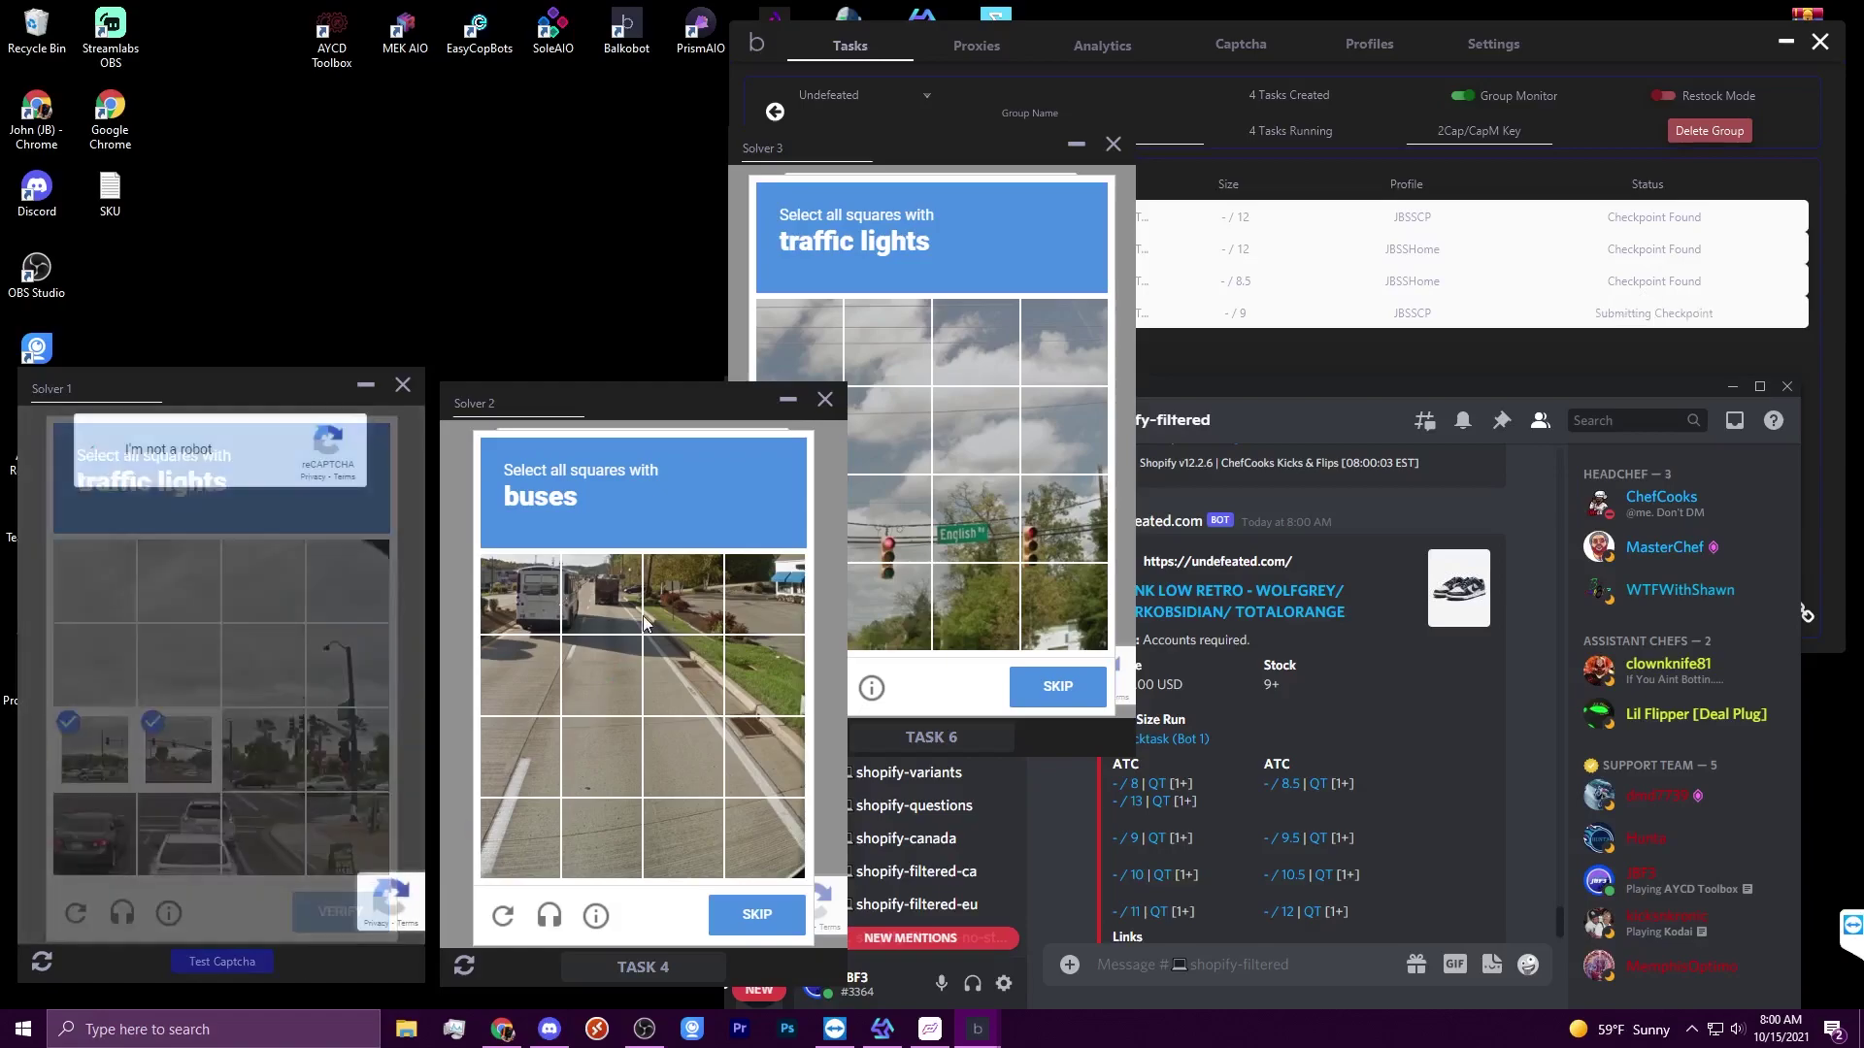
- Solve the buses captcha in Solver 2 and the traffic lights captcha in Solver 3
{"action": "left_click", "coordinate": [555, 607]}
{"action": "left_click", "coordinate": [753, 922]}
{"action": "left_click", "coordinate": [891, 560]}
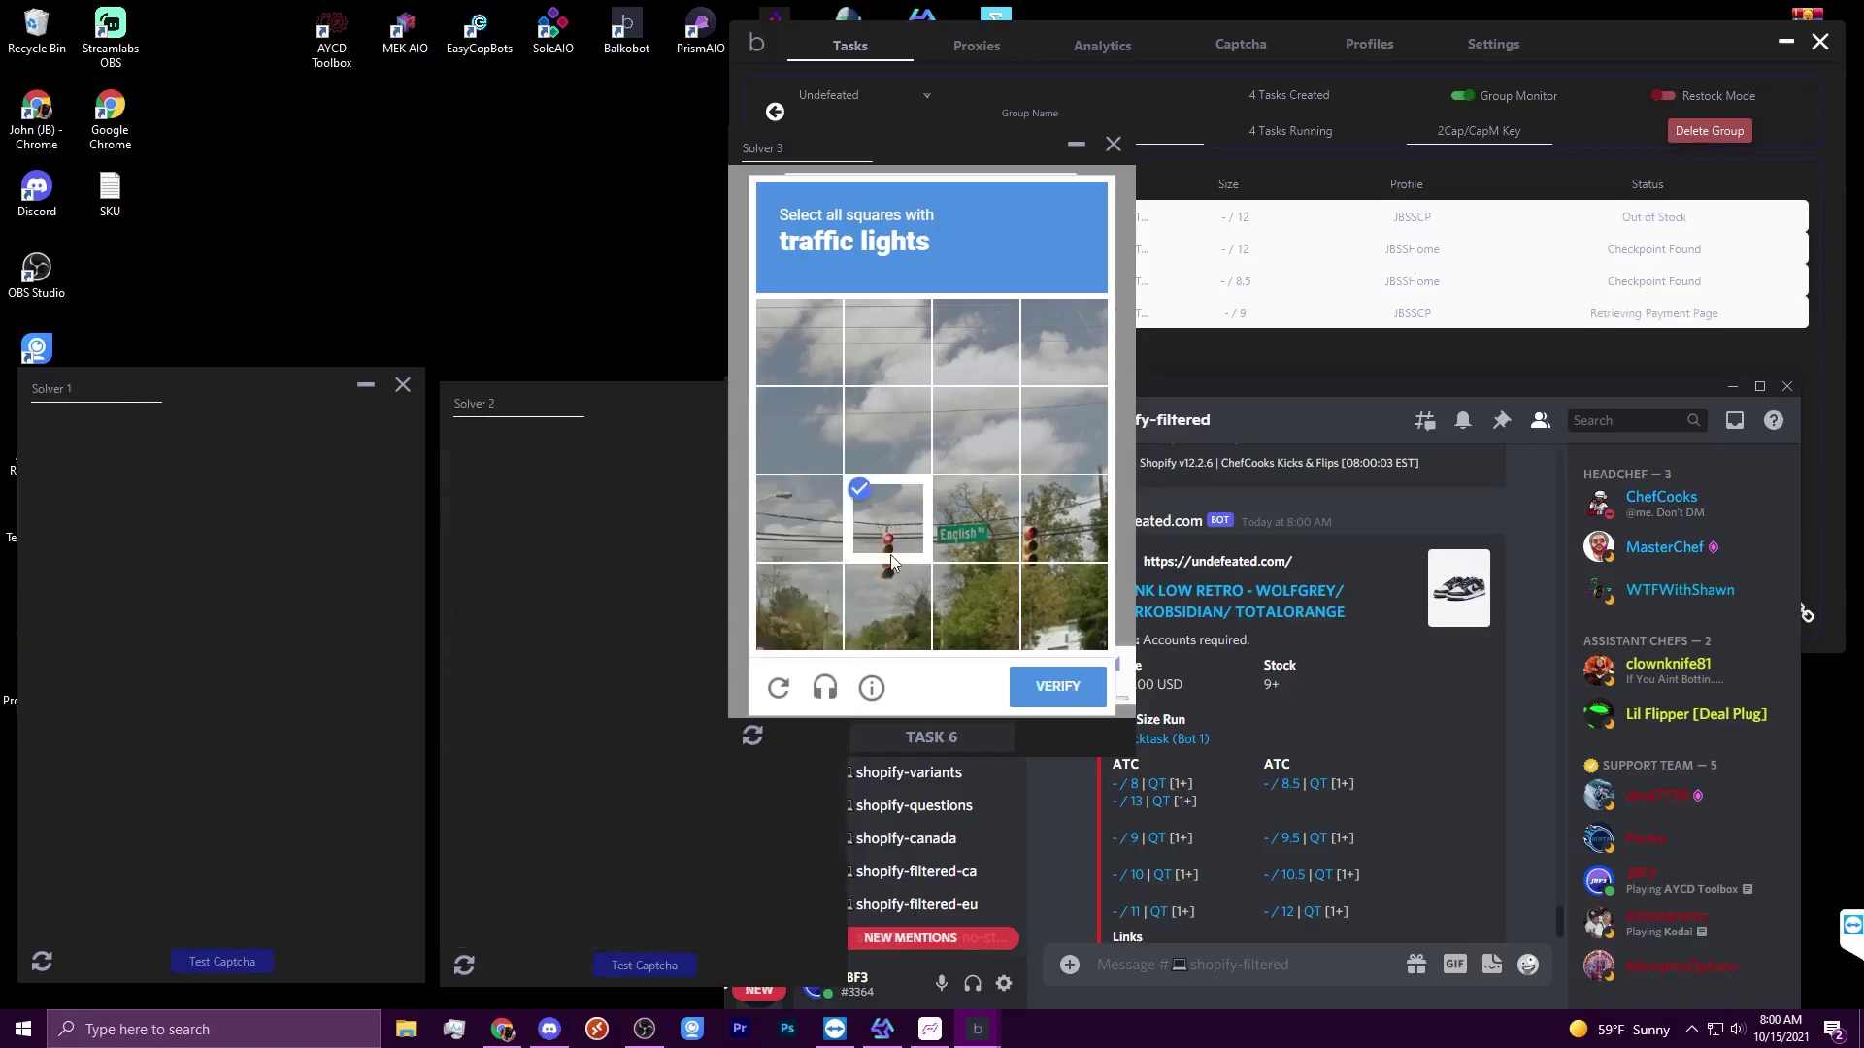
{"action": "left_click", "coordinate": [1051, 519]}
{"action": "left_click", "coordinate": [1064, 602]}
{"action": "left_click", "coordinate": [1056, 687]}
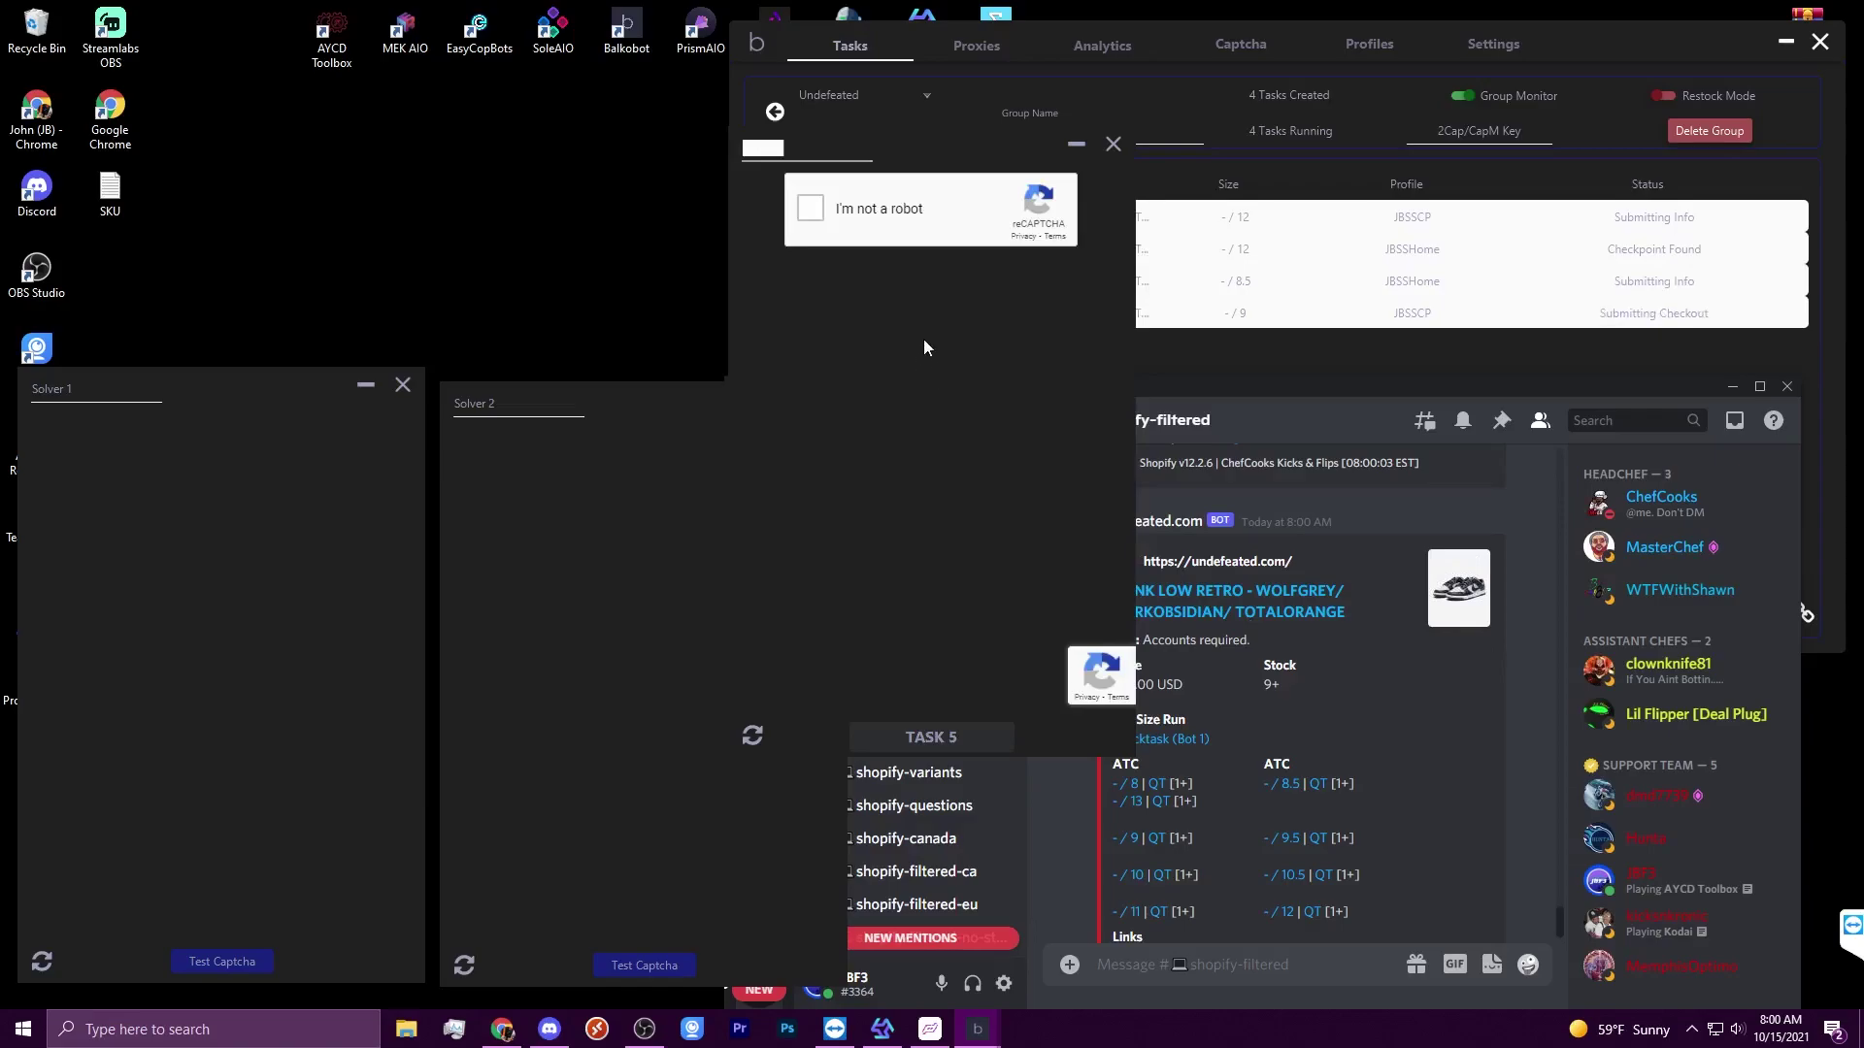
- Solve the Task 5 captcha in Solver 3 and move that solver window away from the task list
{"action": "left_click", "coordinate": [1038, 579]}
{"action": "left_click", "coordinate": [1041, 386]}
{"action": "left_click", "coordinate": [1038, 687]}
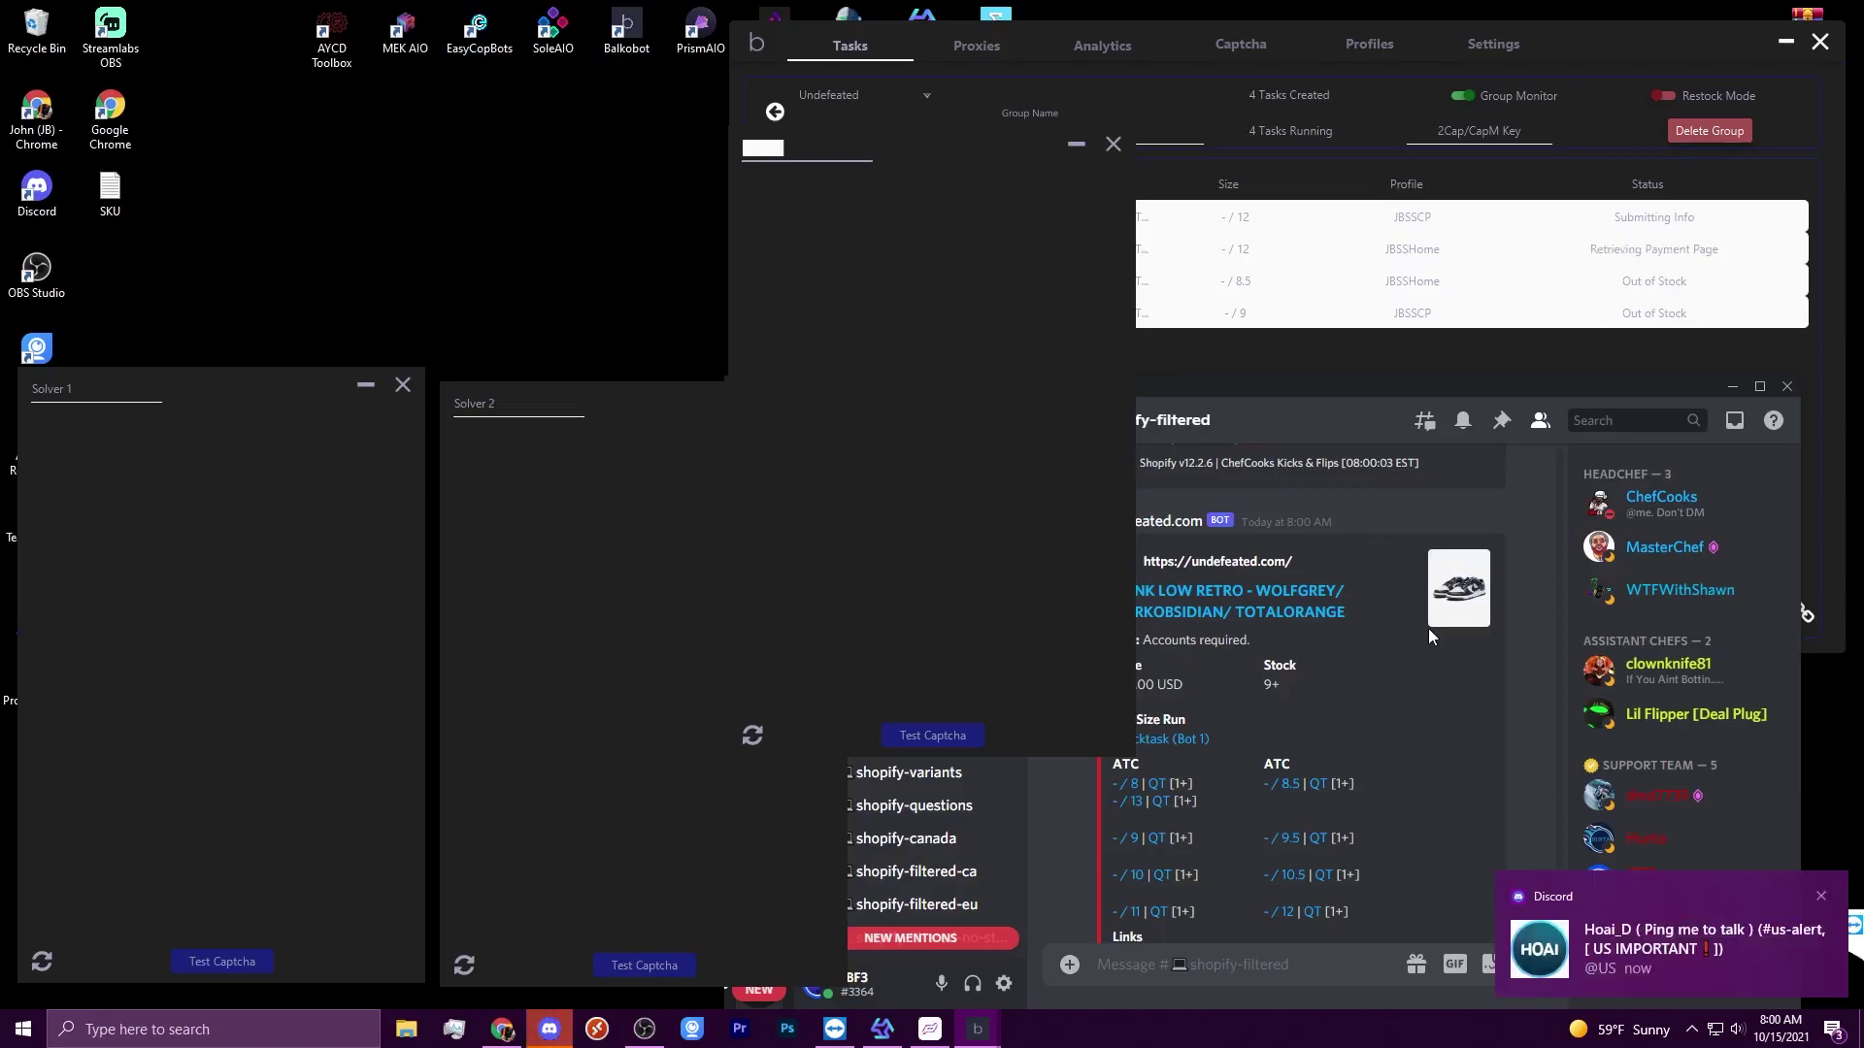
{"action": "scroll", "coordinate": [1421, 712], "scroll_direction": "down", "scroll_amount": 1}
{"action": "left_click_drag", "start_coordinate": [969, 146], "coordinate": [462, 29]}
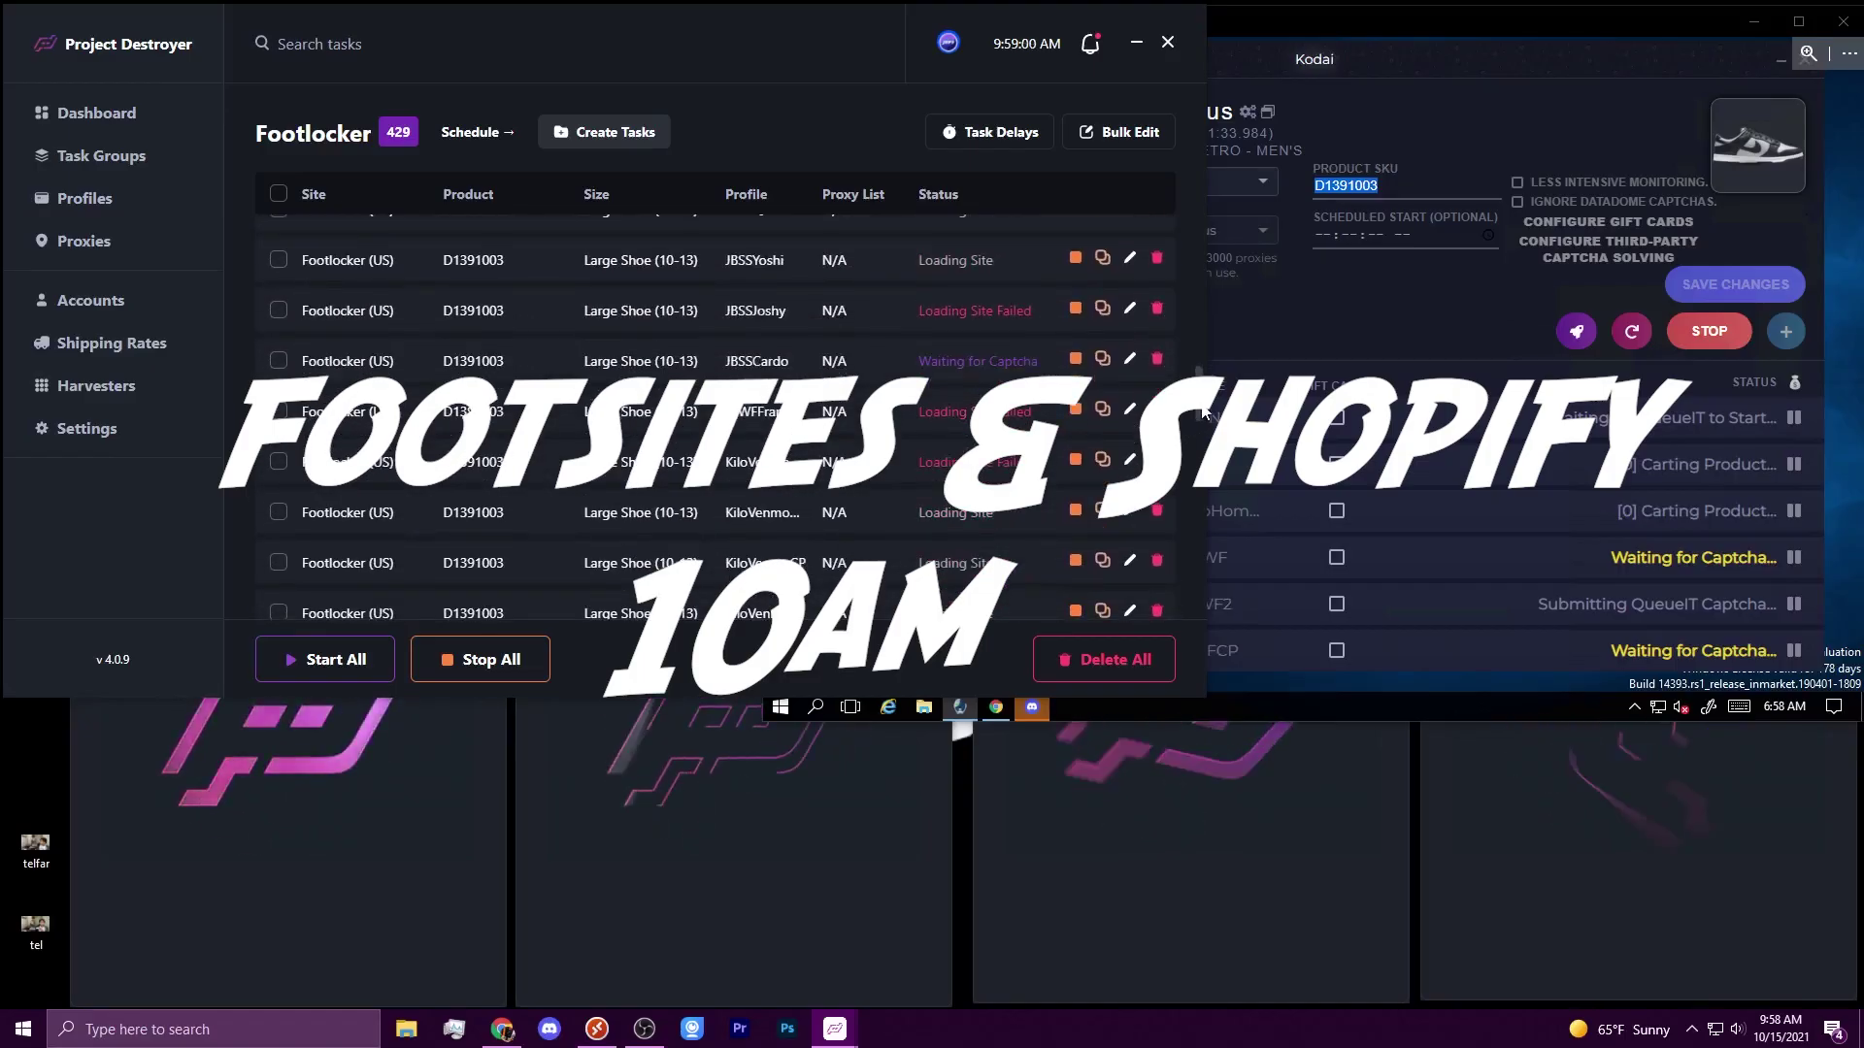
- Change the monitor delay in the Shop task group's delay settings and save it
{"action": "left_click_drag", "start_coordinate": [1199, 402], "coordinate": [1186, 457]}
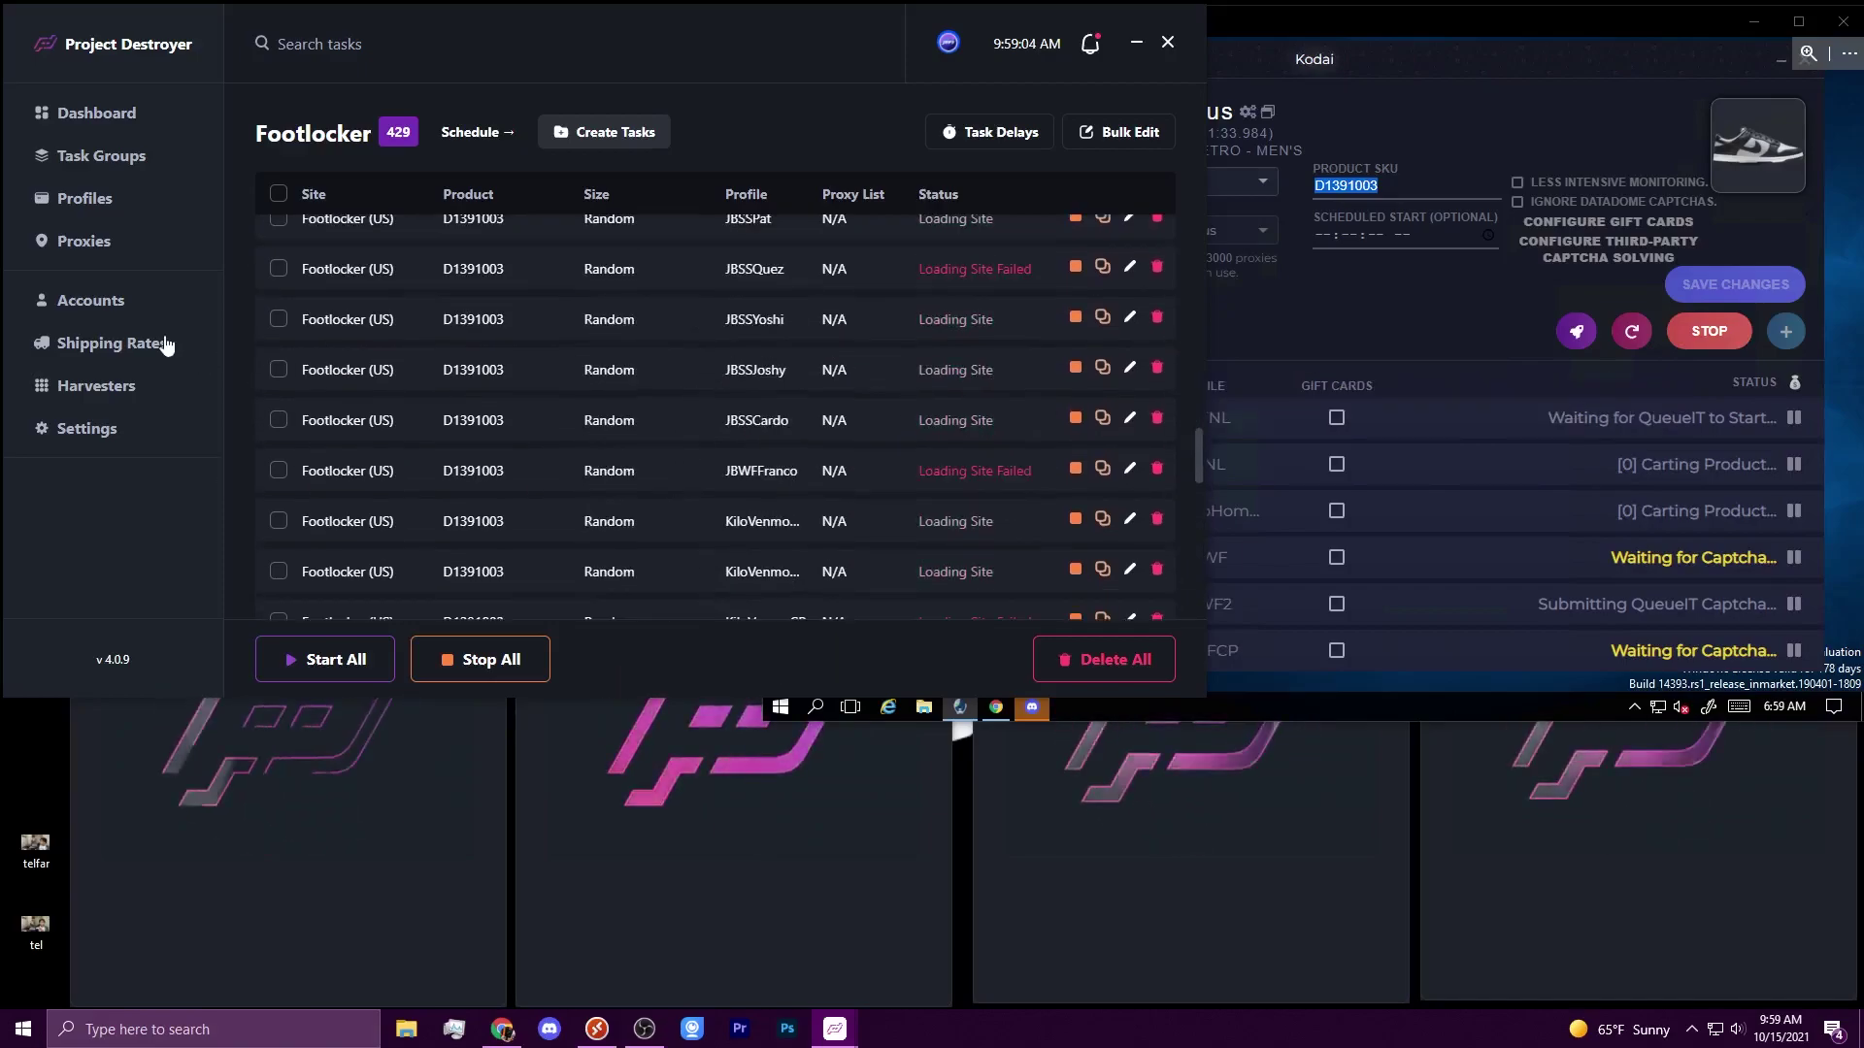
{"action": "left_click", "coordinate": [114, 165]}
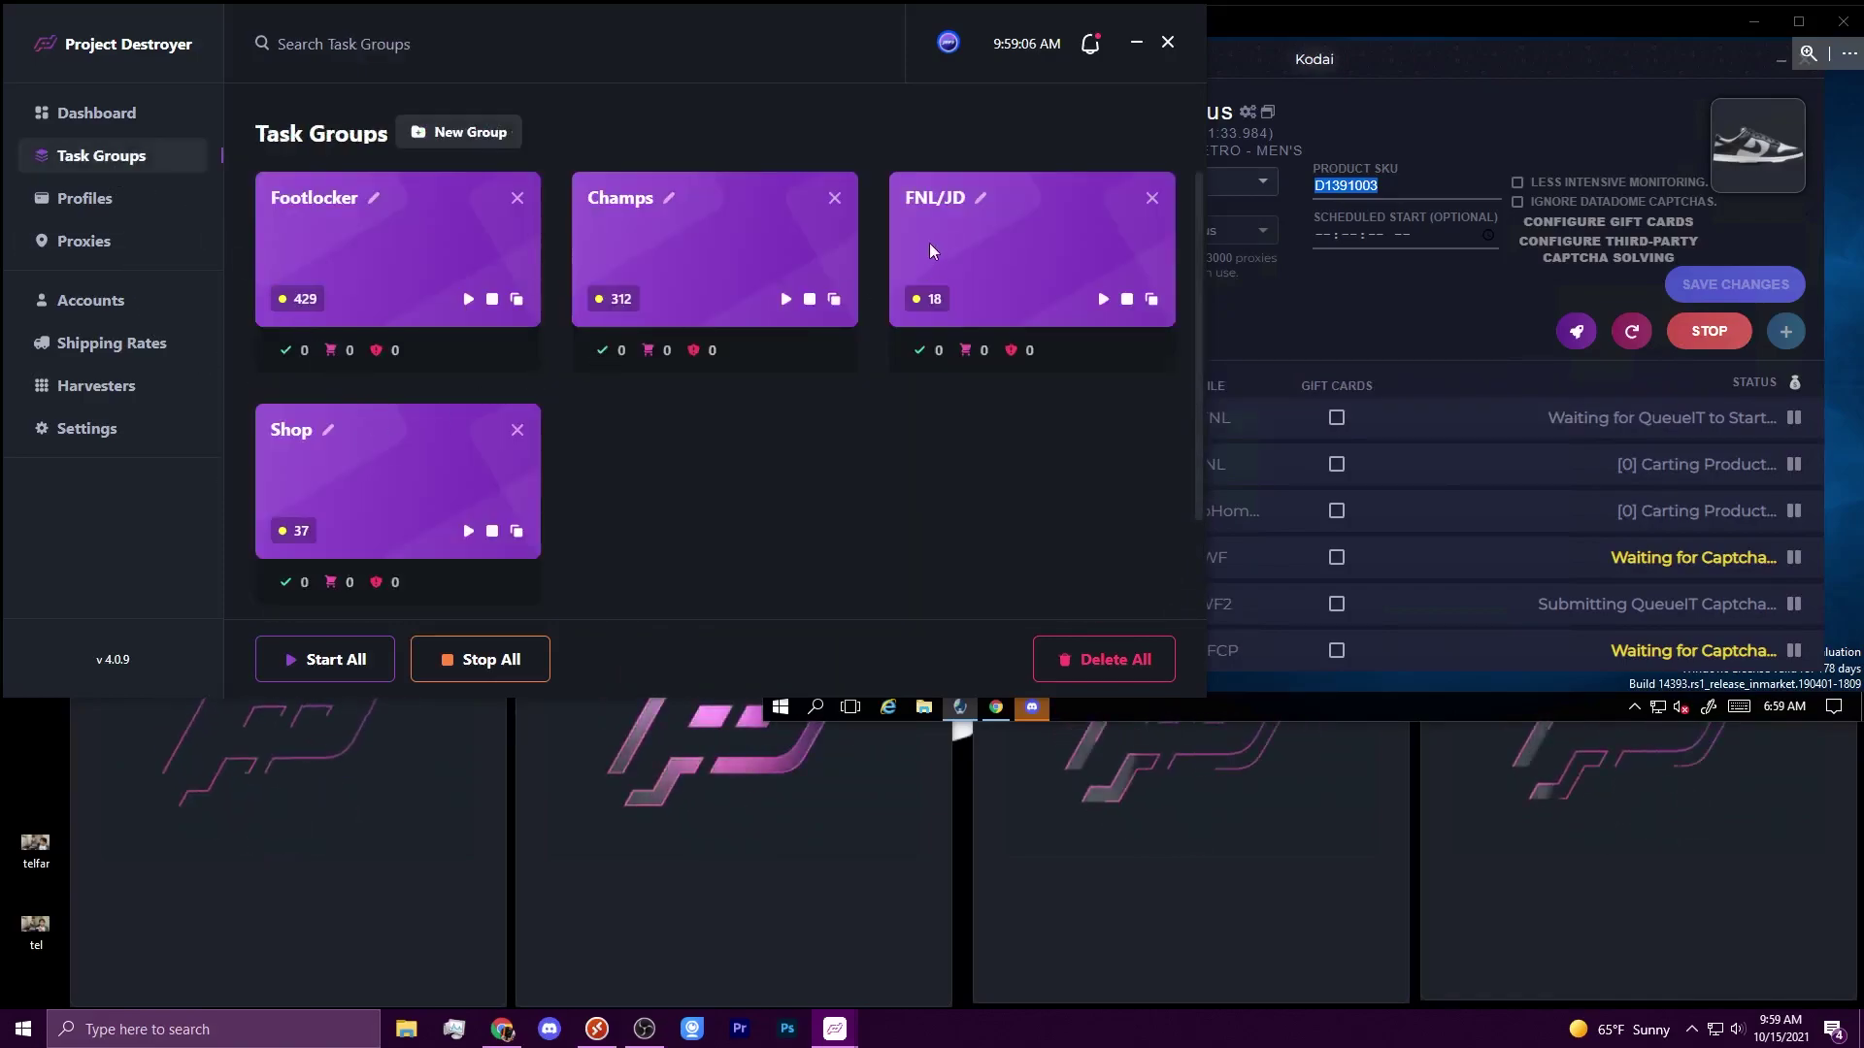
{"action": "left_click", "coordinate": [972, 136]}
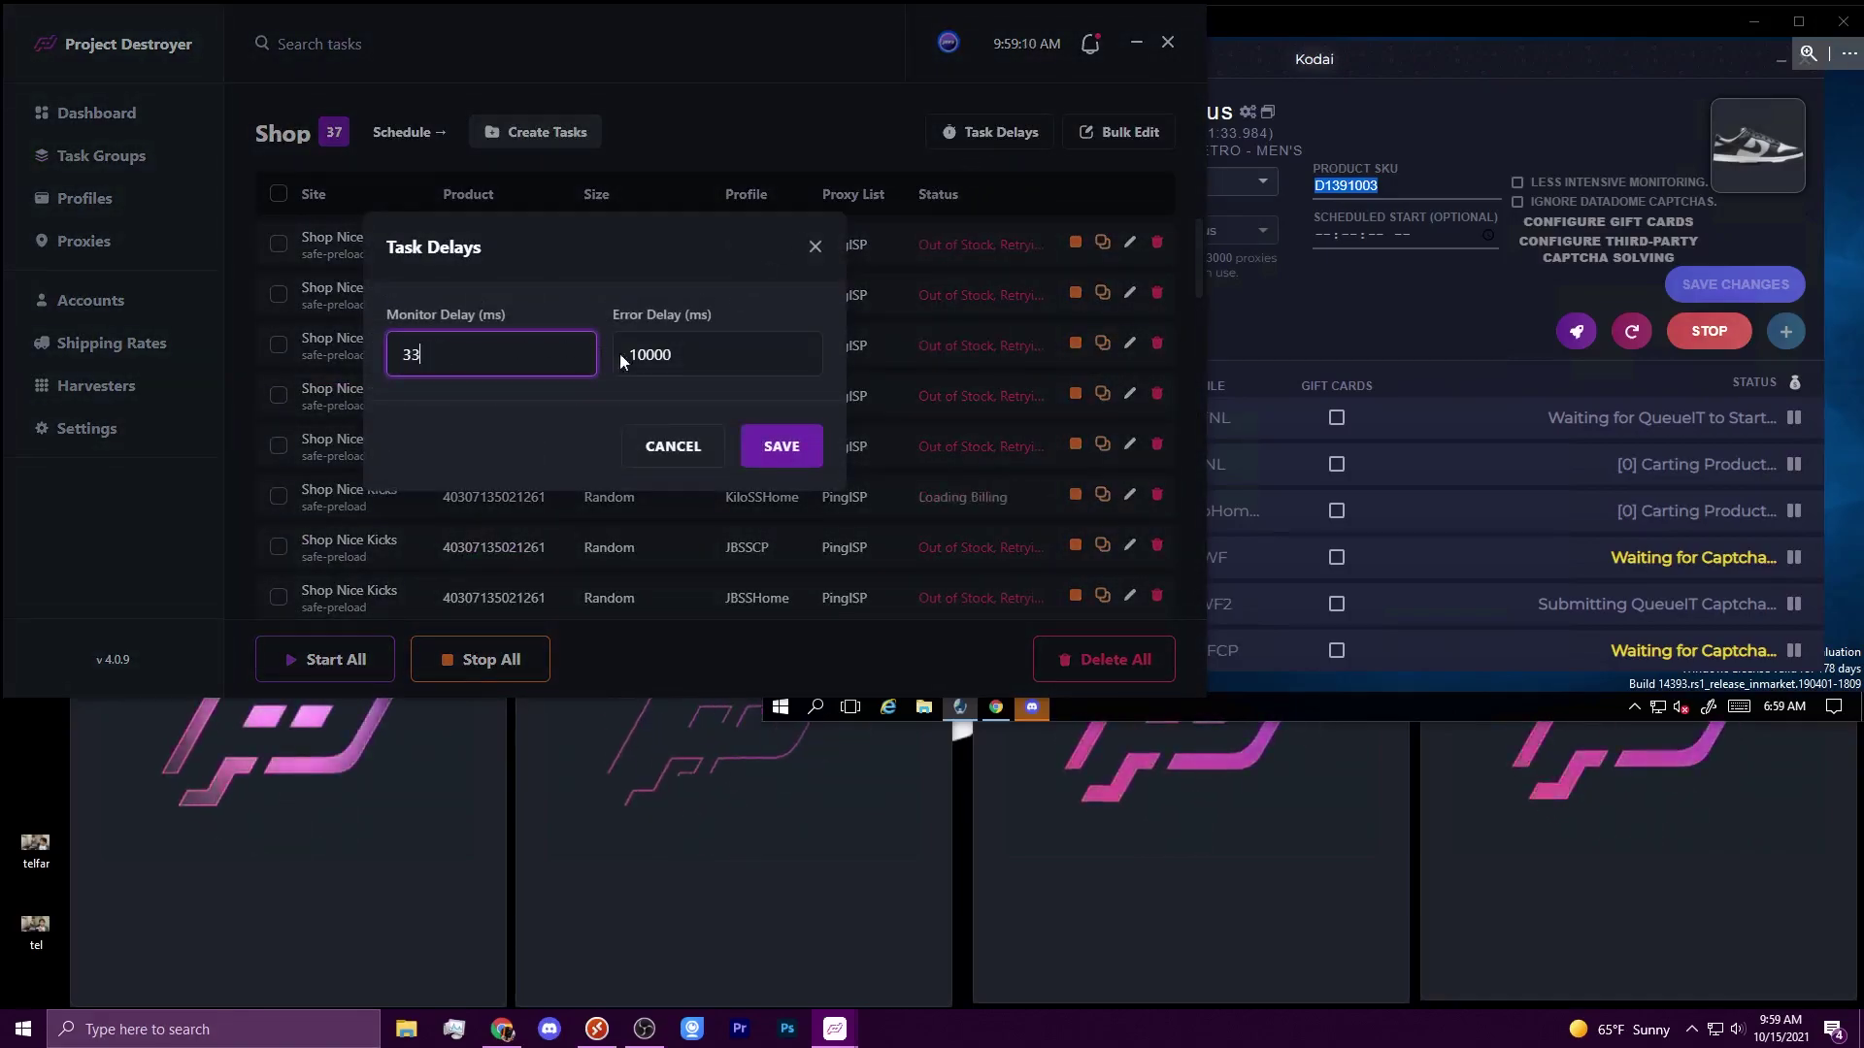
{"action": "left_click", "coordinate": [780, 446]}
- Examine the task statuses in the Shop, Footlocker and Champs task groups
{"action": "scroll", "coordinate": [749, 416], "scroll_direction": "down", "scroll_amount": 5}
{"action": "scroll", "coordinate": [748, 417], "scroll_direction": "down", "scroll_amount": 1}
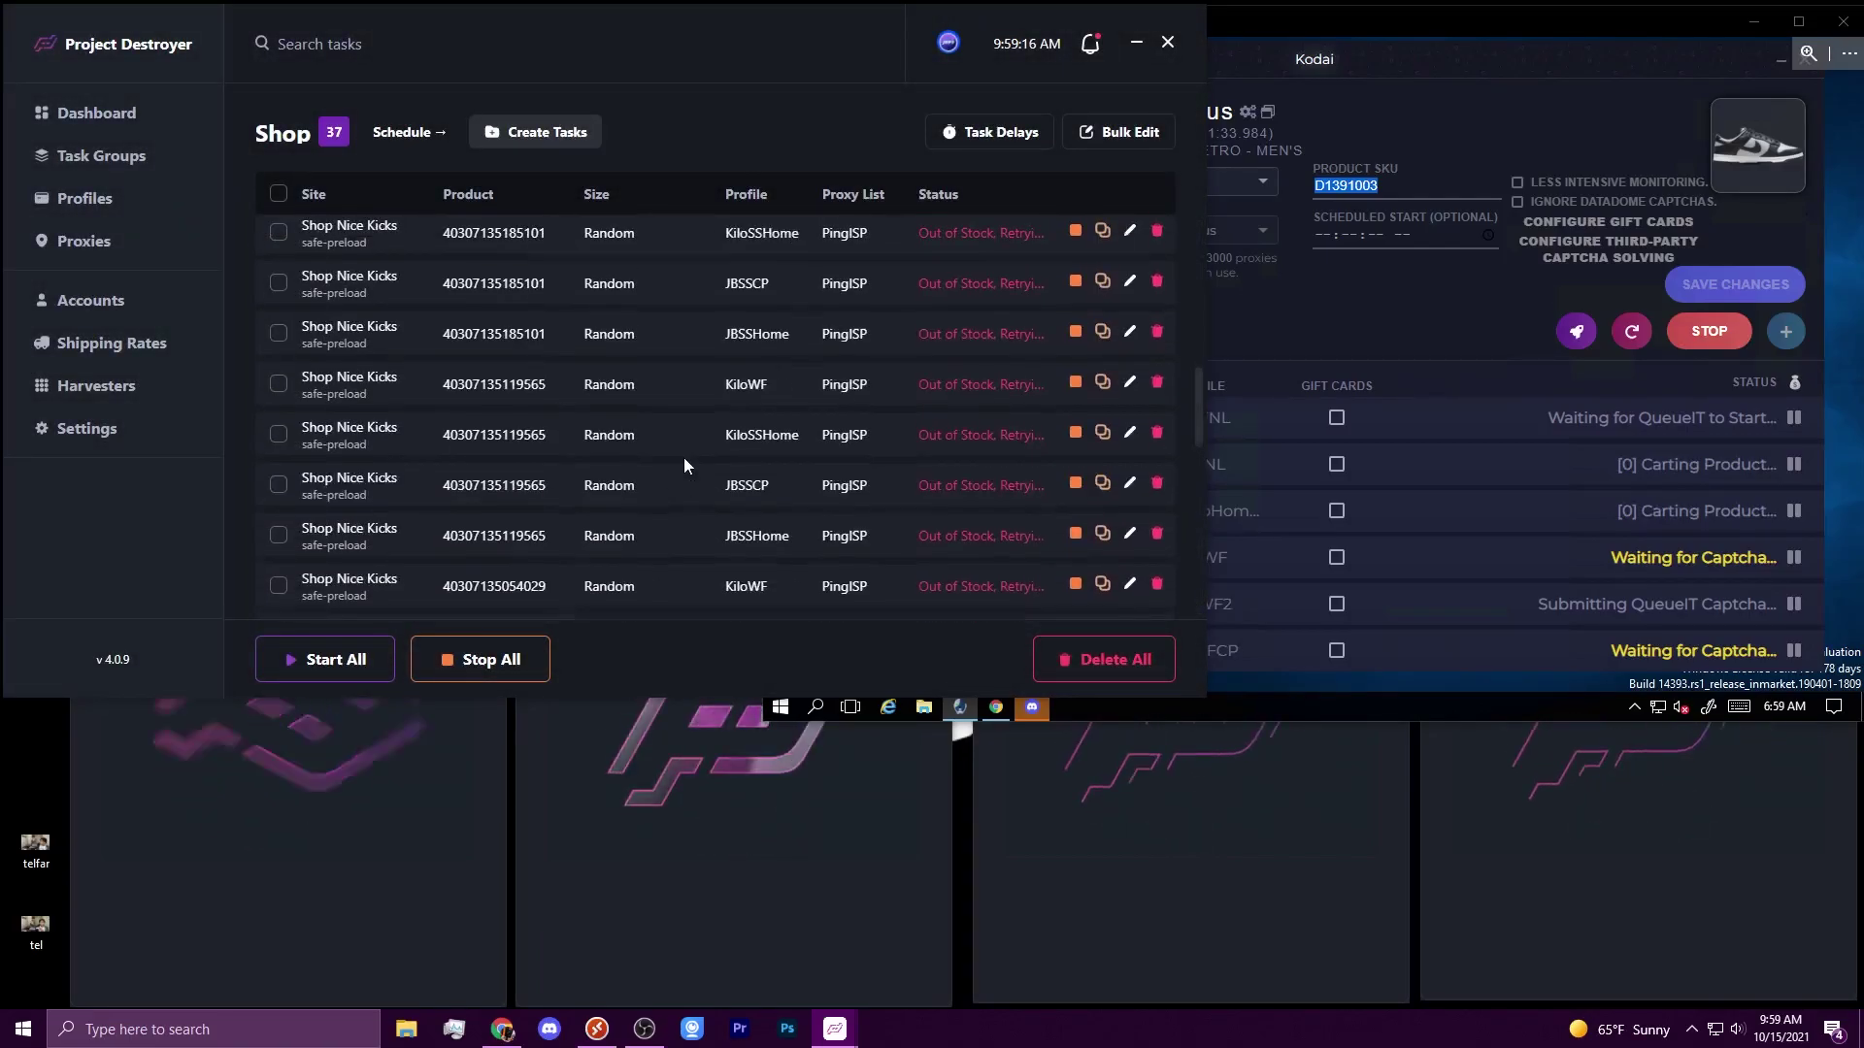
{"action": "left_click", "coordinate": [180, 169]}
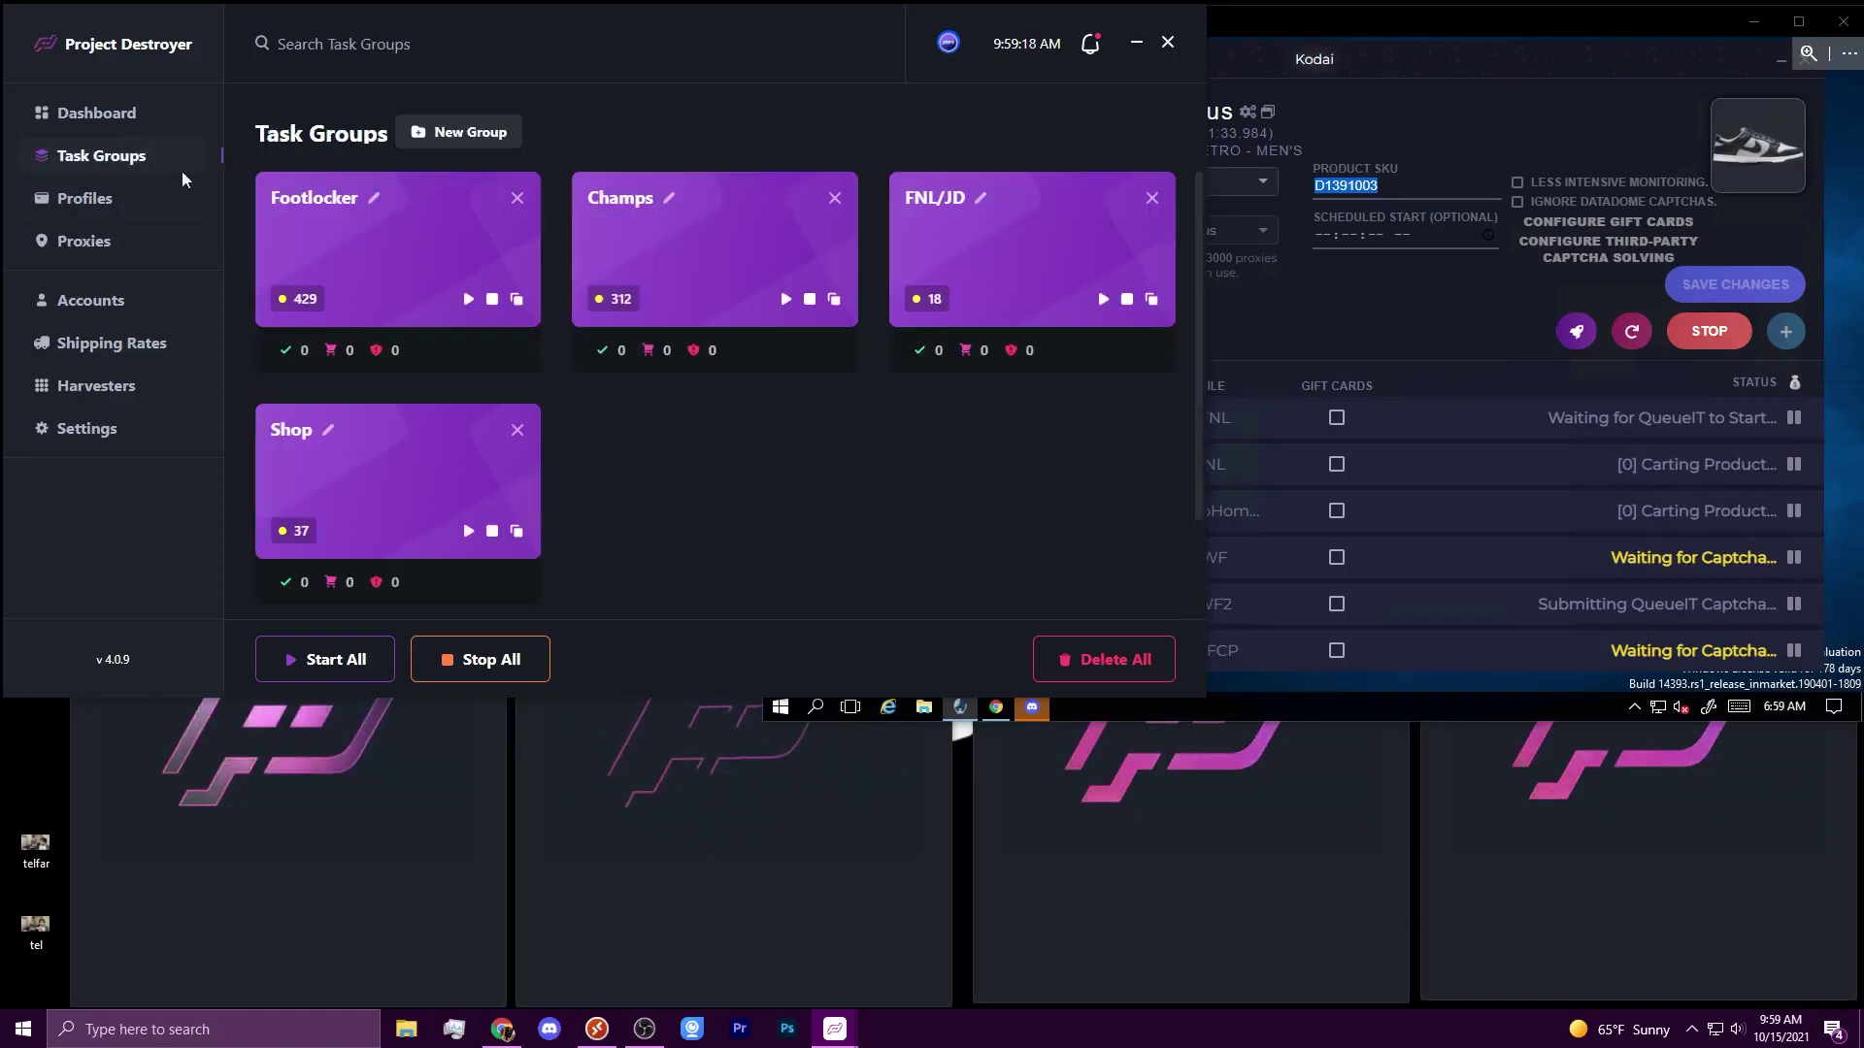
{"action": "left_click", "coordinate": [379, 249]}
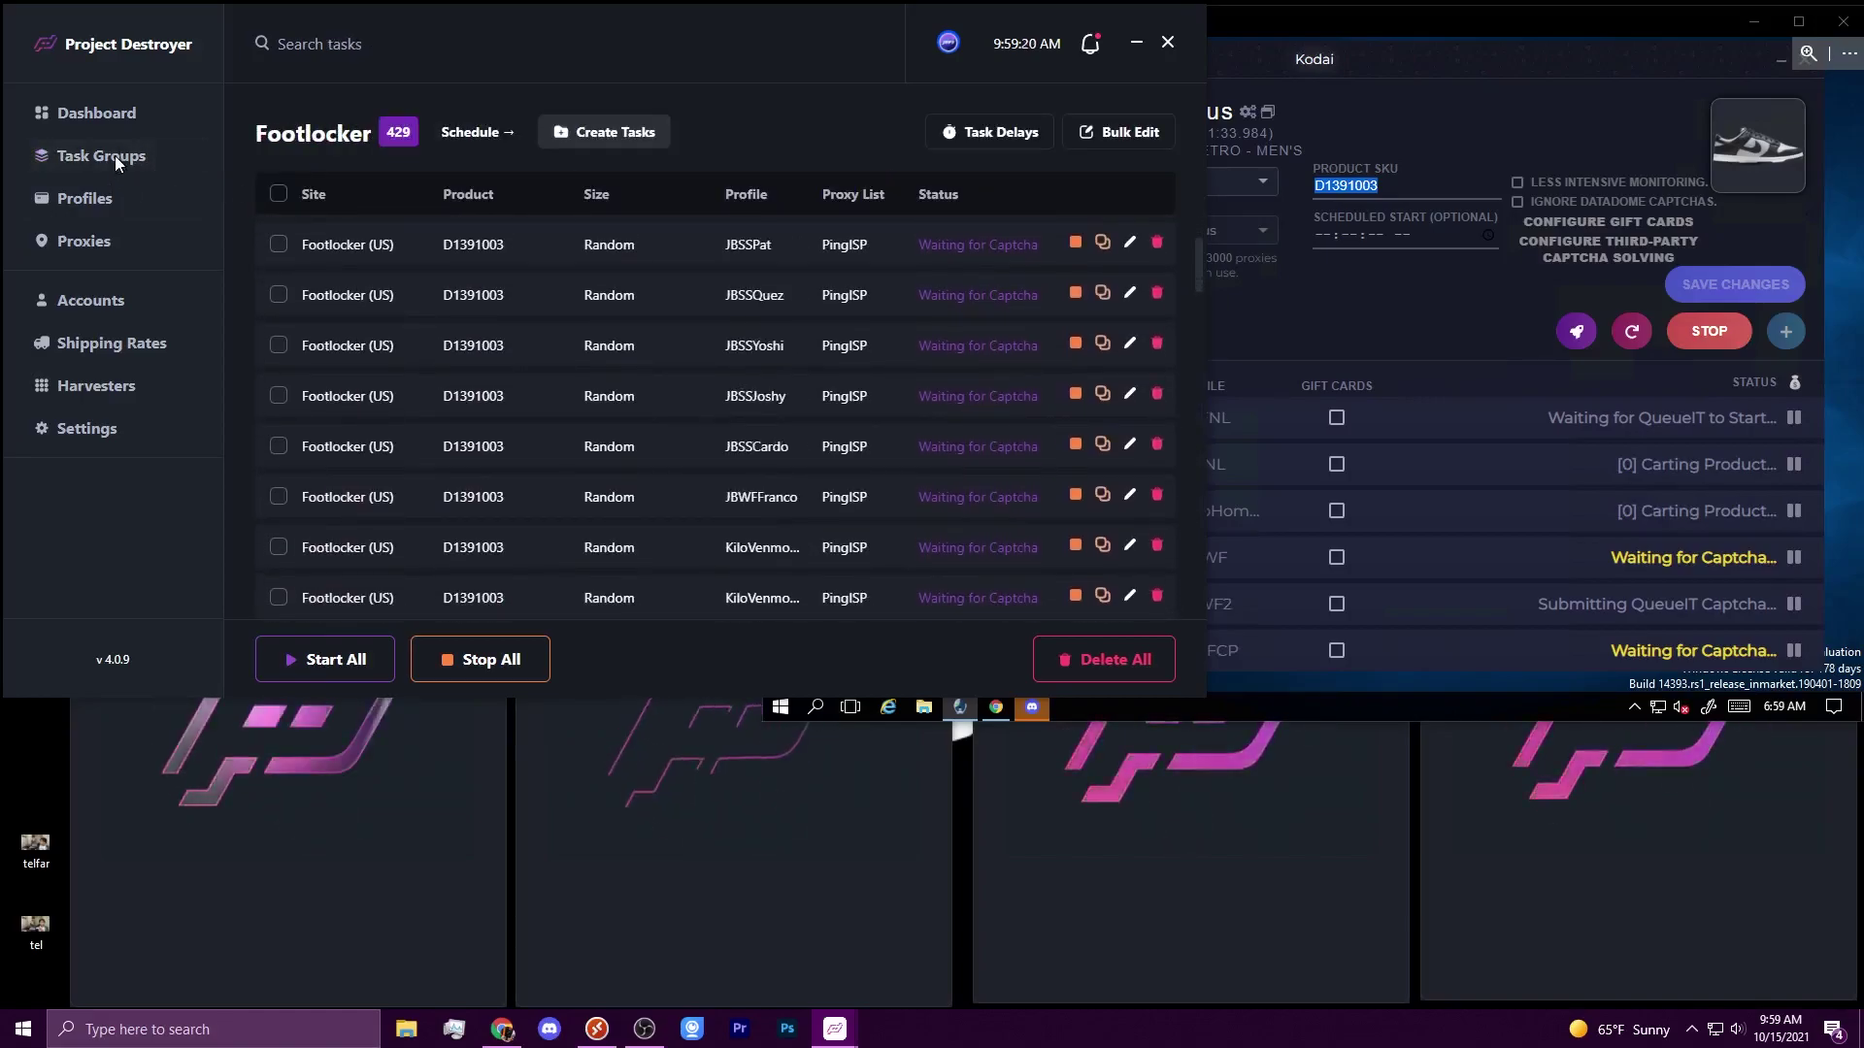
{"action": "left_click", "coordinate": [115, 161]}
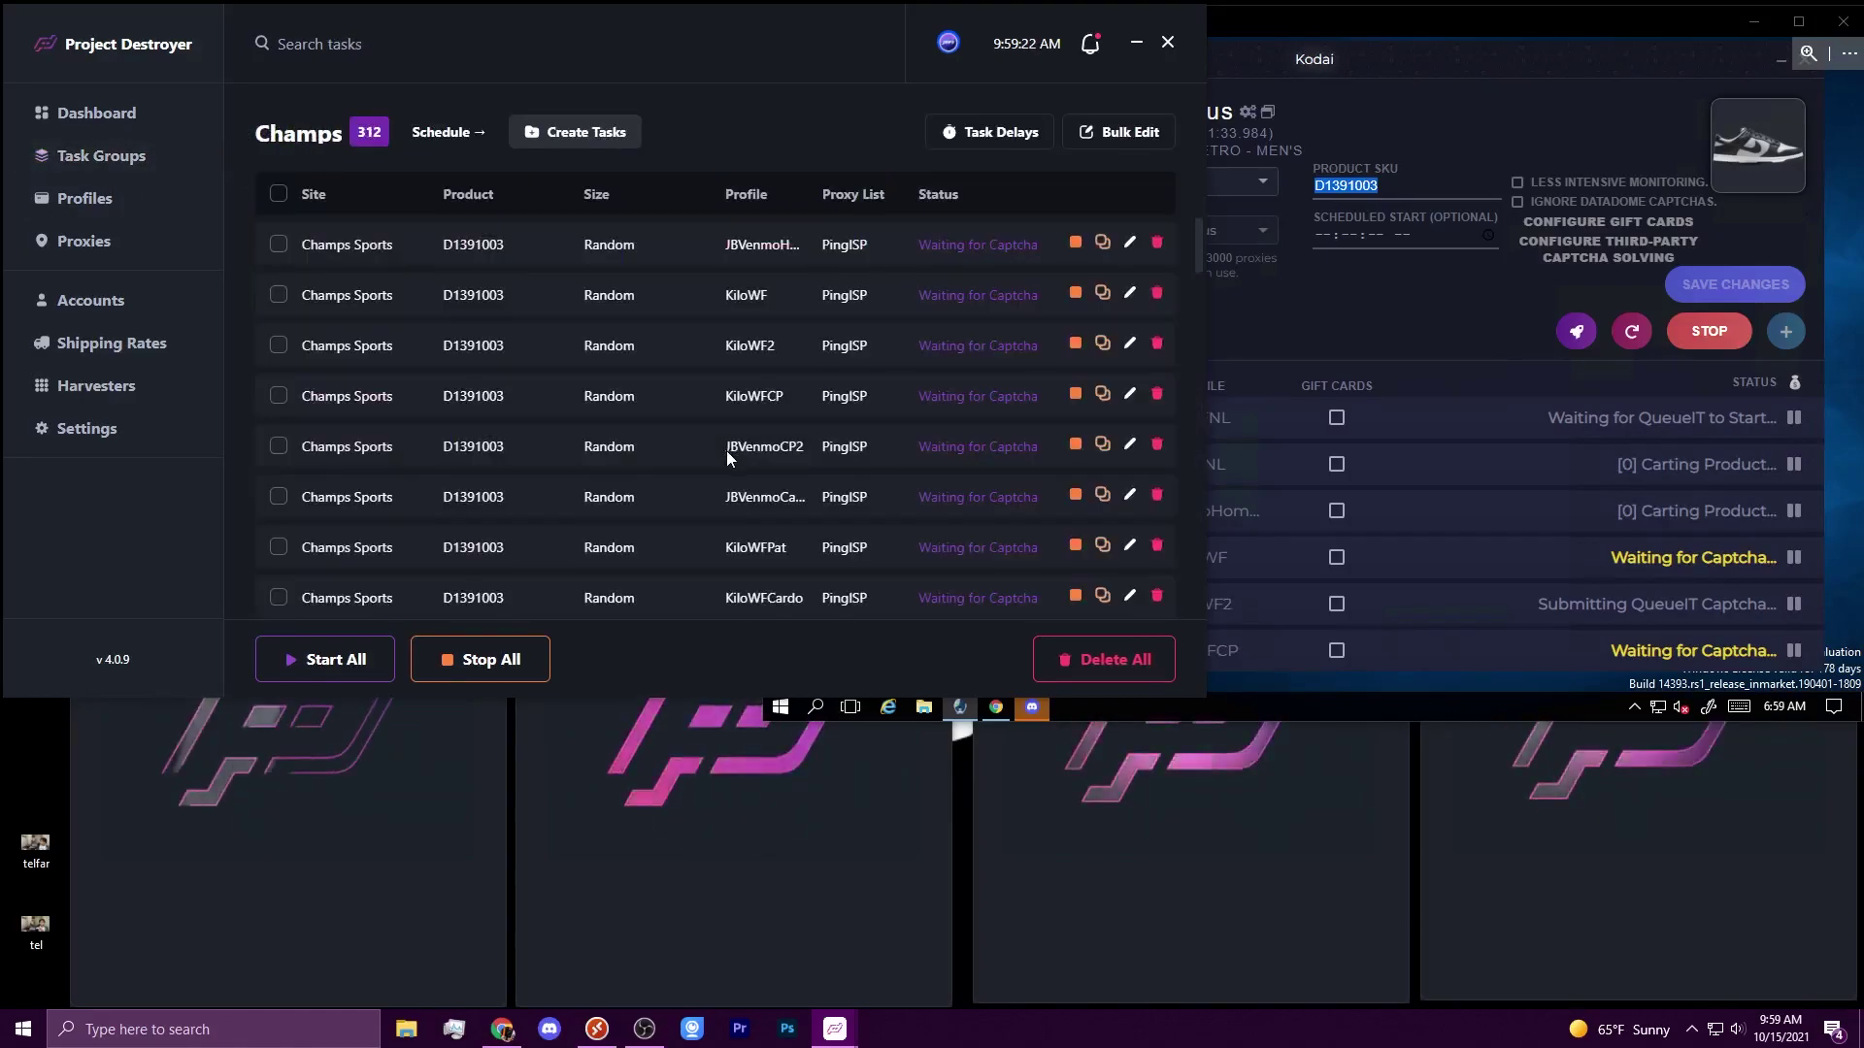
{"action": "scroll", "coordinate": [741, 465], "scroll_direction": "down", "scroll_amount": 10}
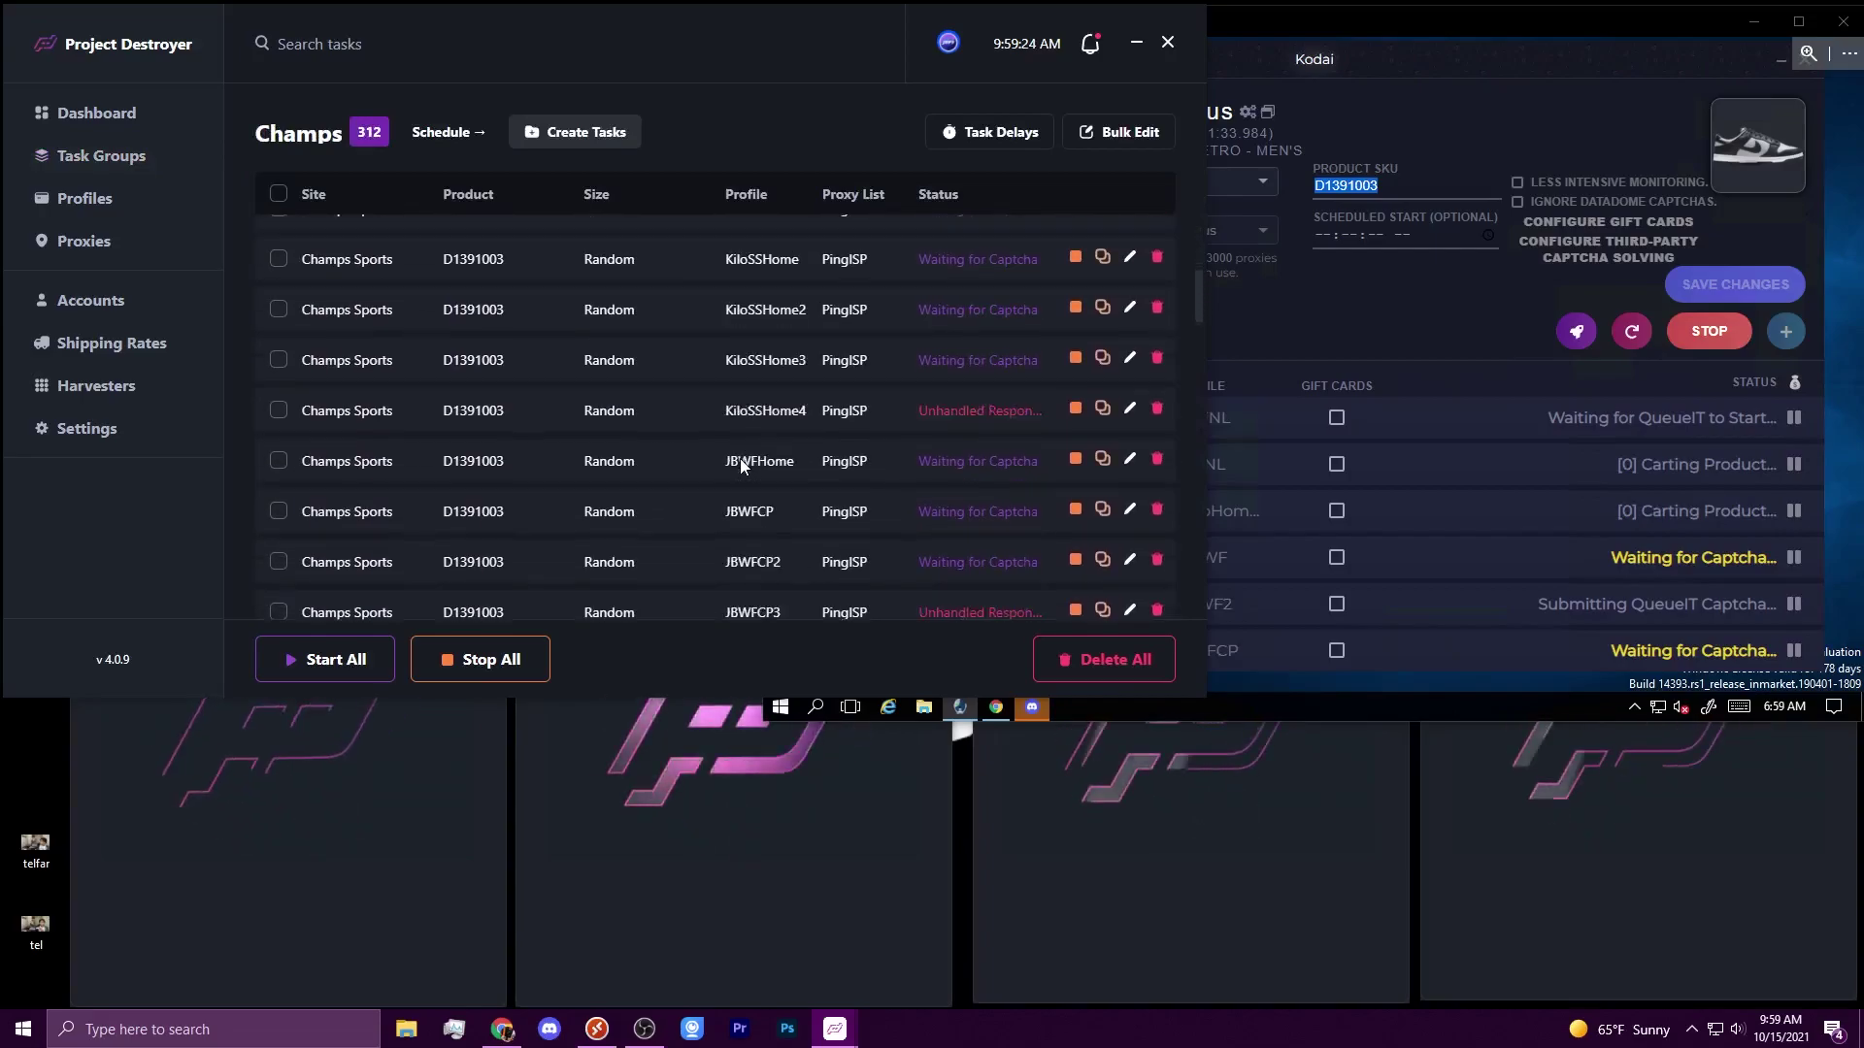
{"action": "scroll", "coordinate": [742, 462], "scroll_direction": "down", "scroll_amount": 2}
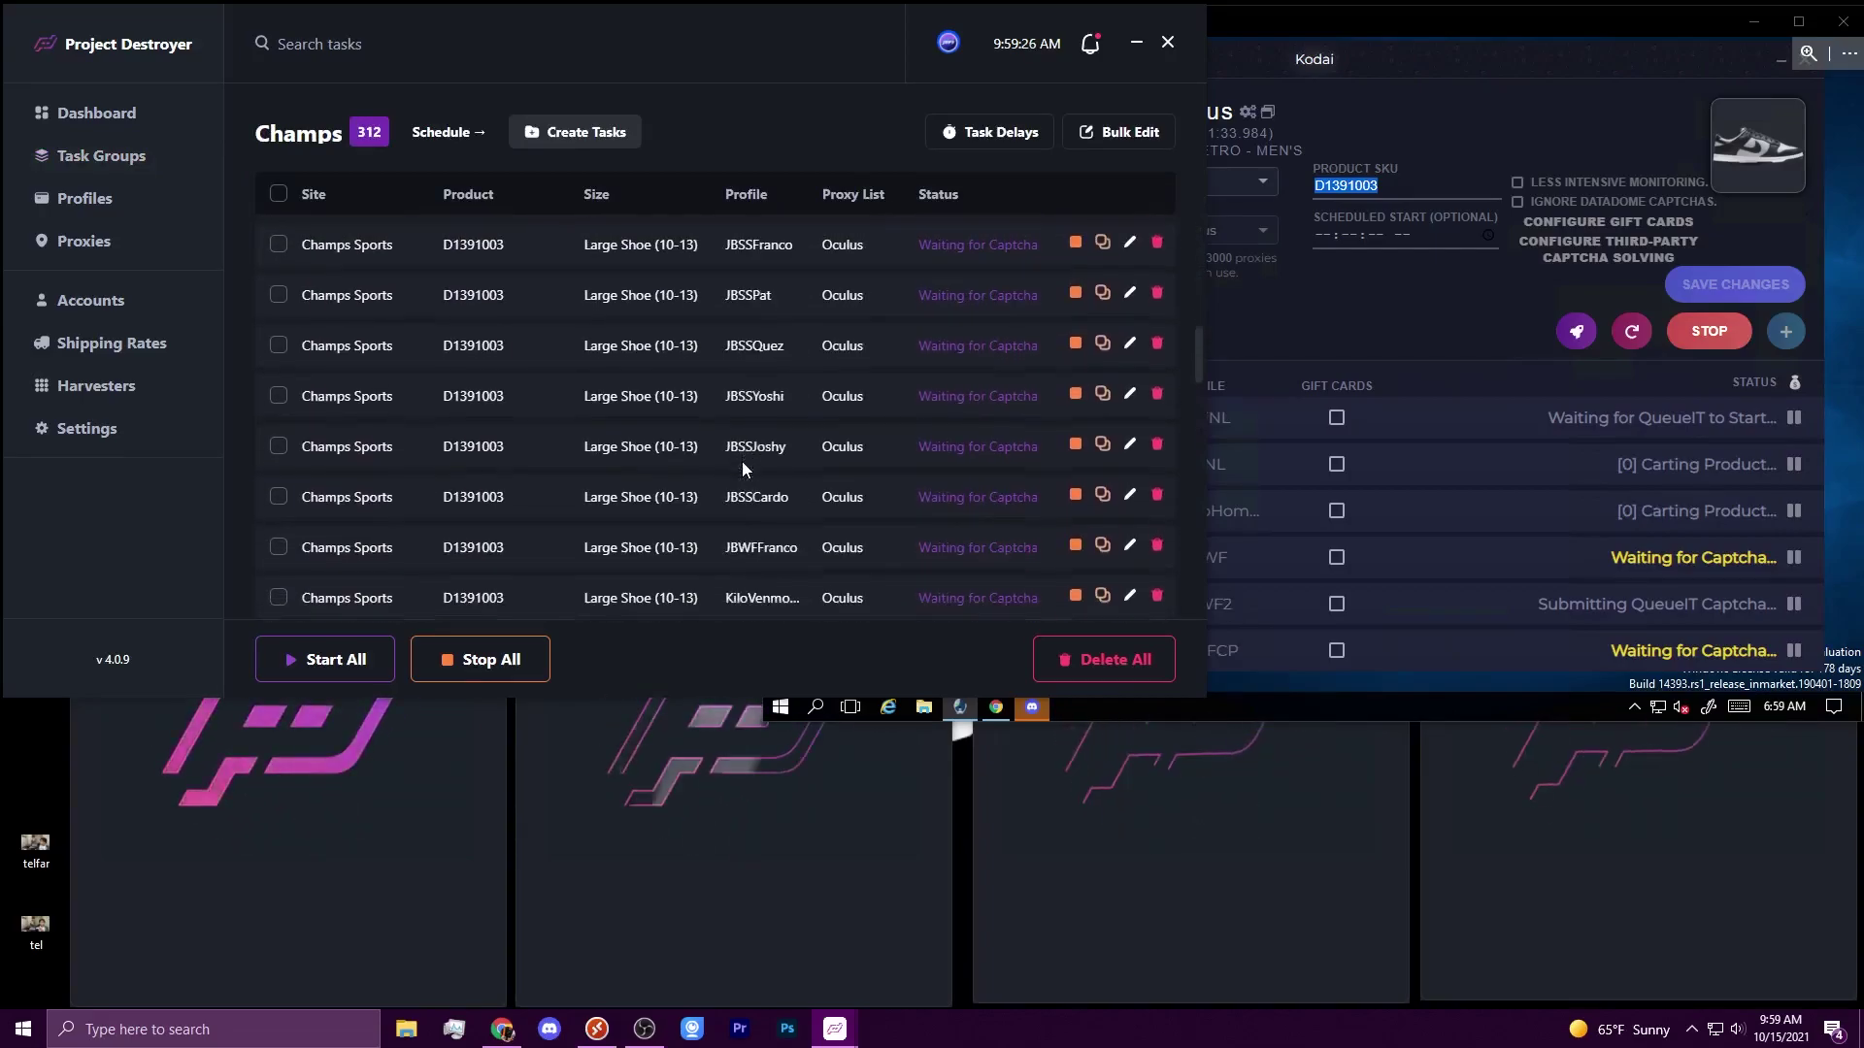
{"action": "scroll", "coordinate": [742, 462], "scroll_direction": "down", "scroll_amount": 5}
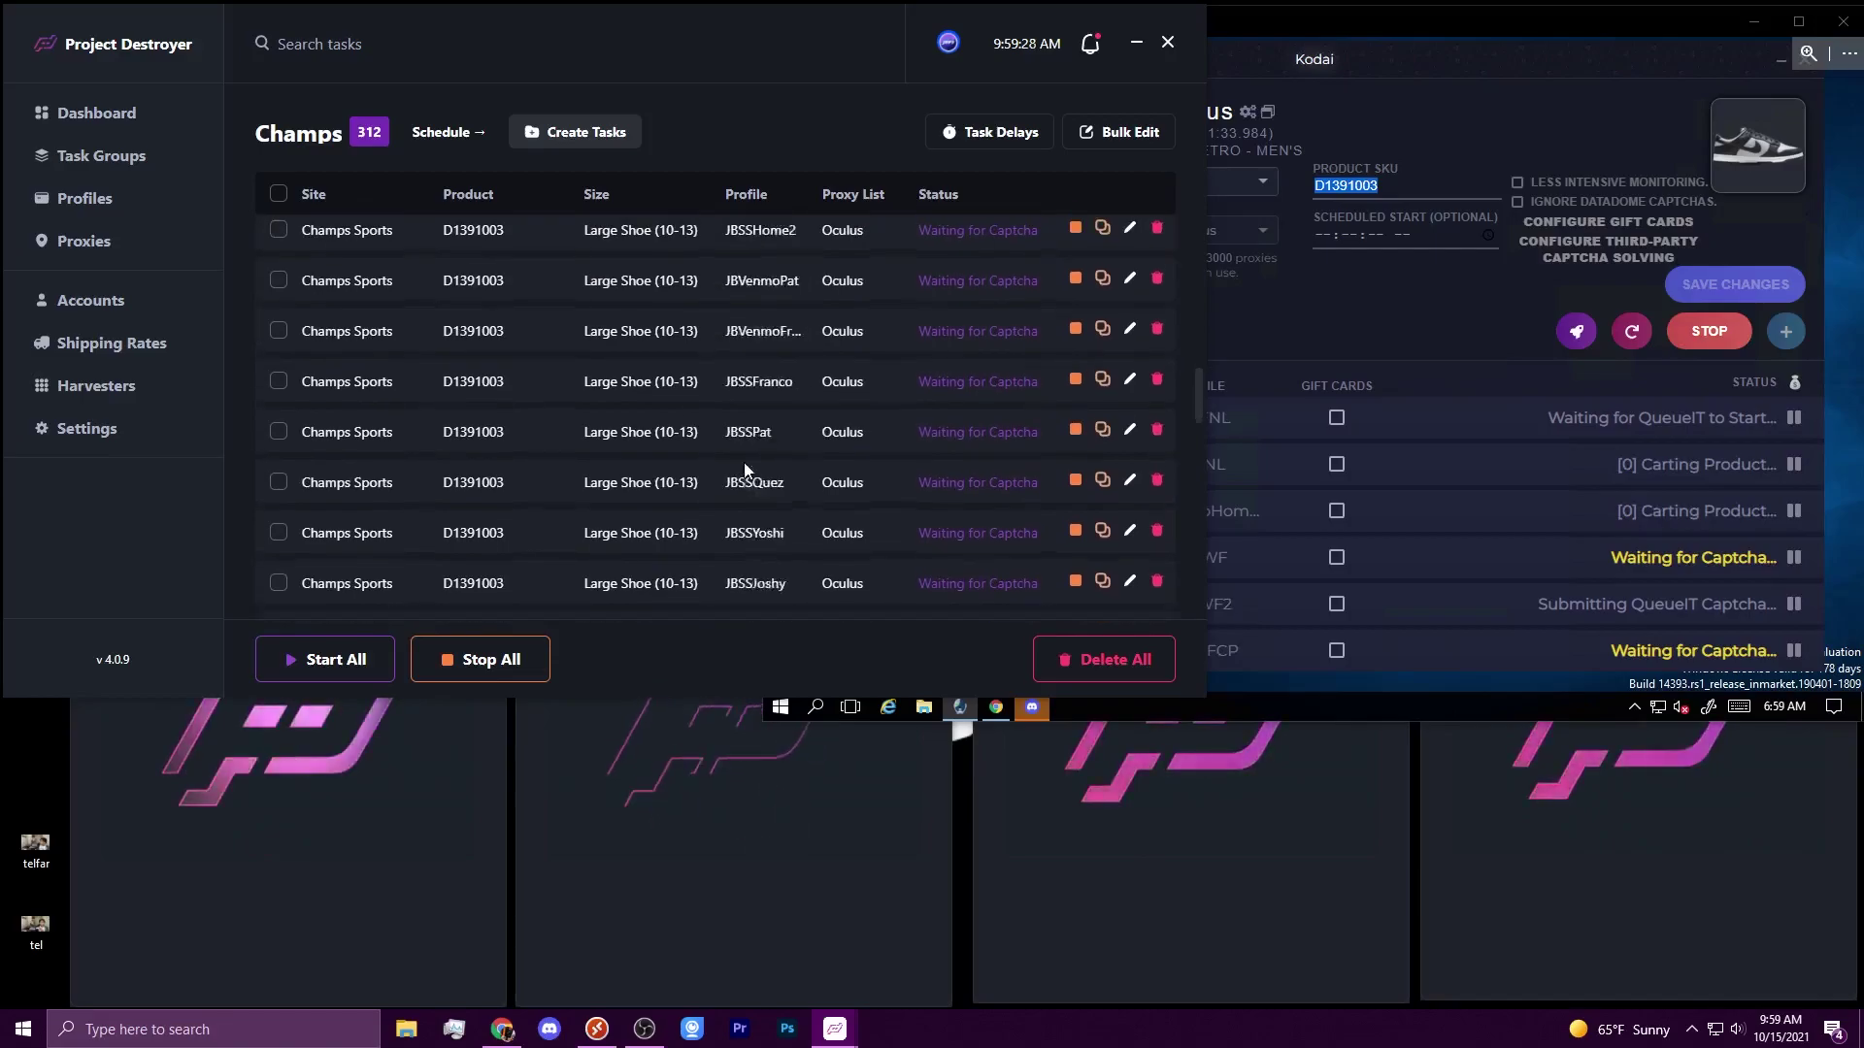
{"action": "scroll", "coordinate": [744, 463], "scroll_direction": "down", "scroll_amount": 5}
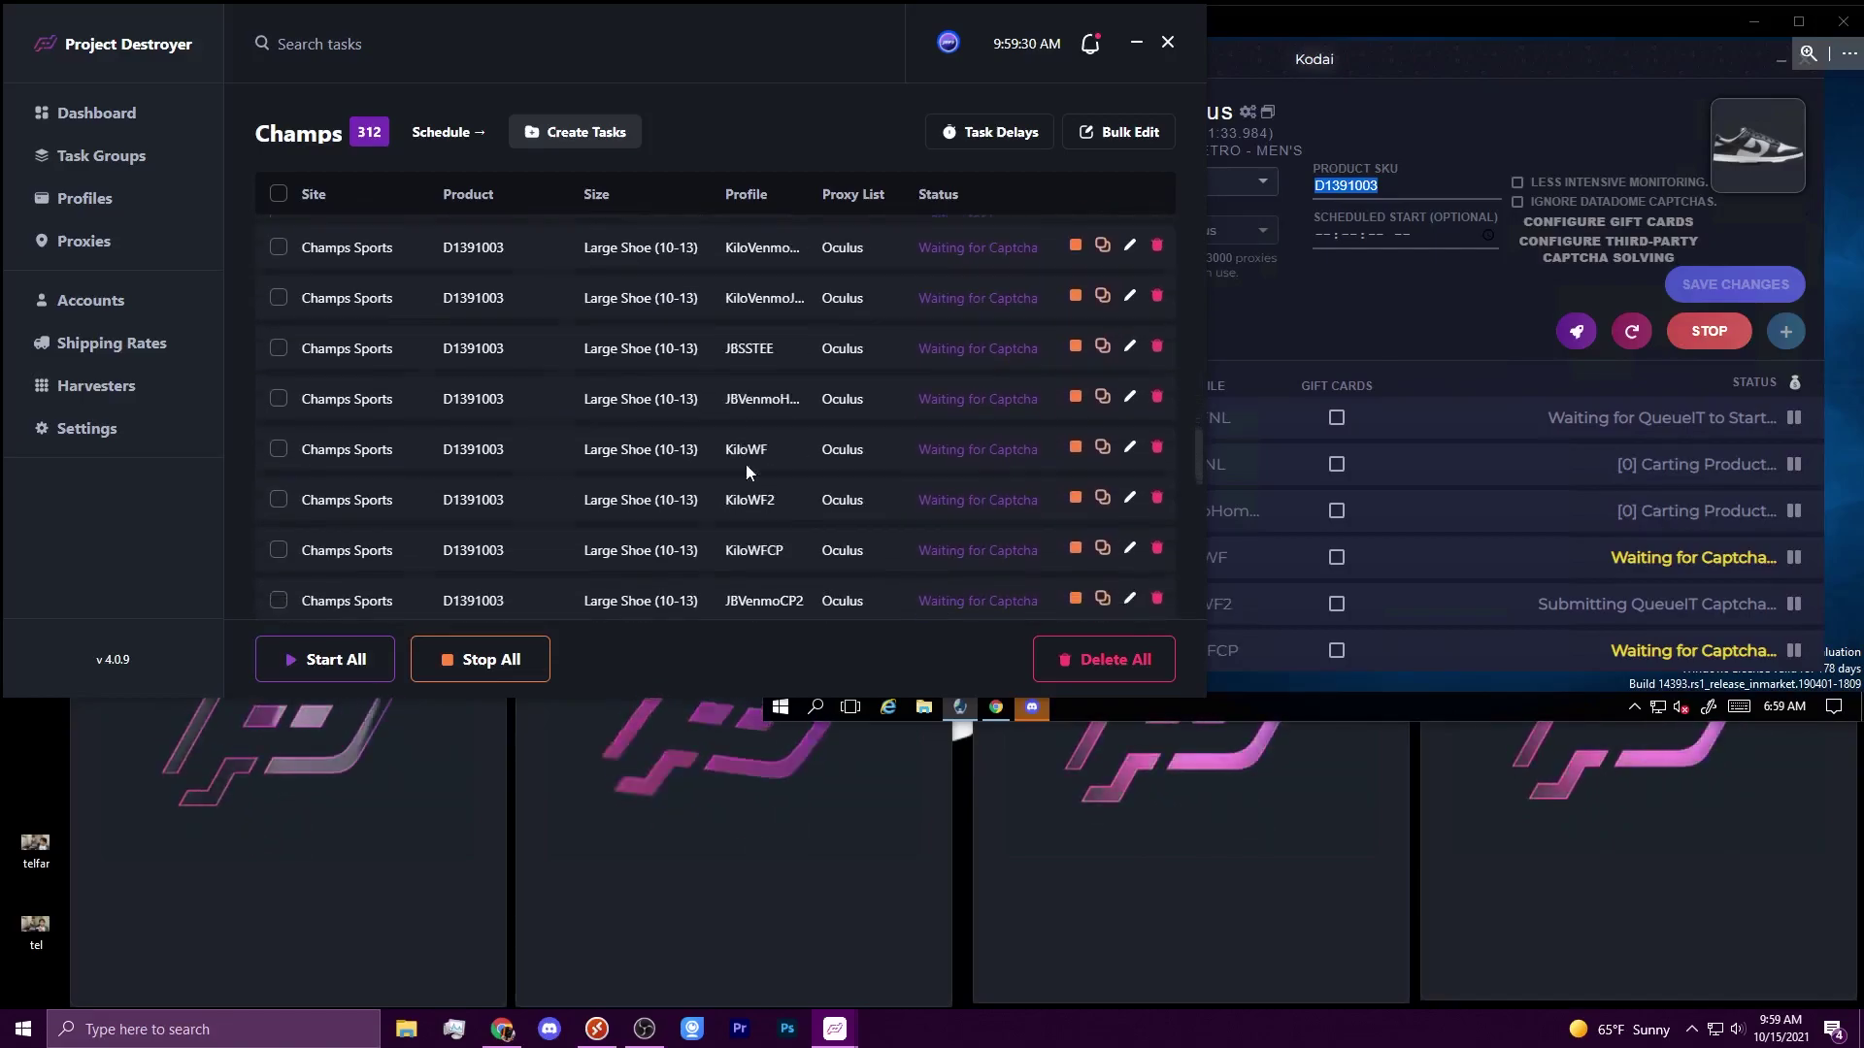
{"action": "scroll", "coordinate": [754, 459], "scroll_direction": "down", "scroll_amount": 3}
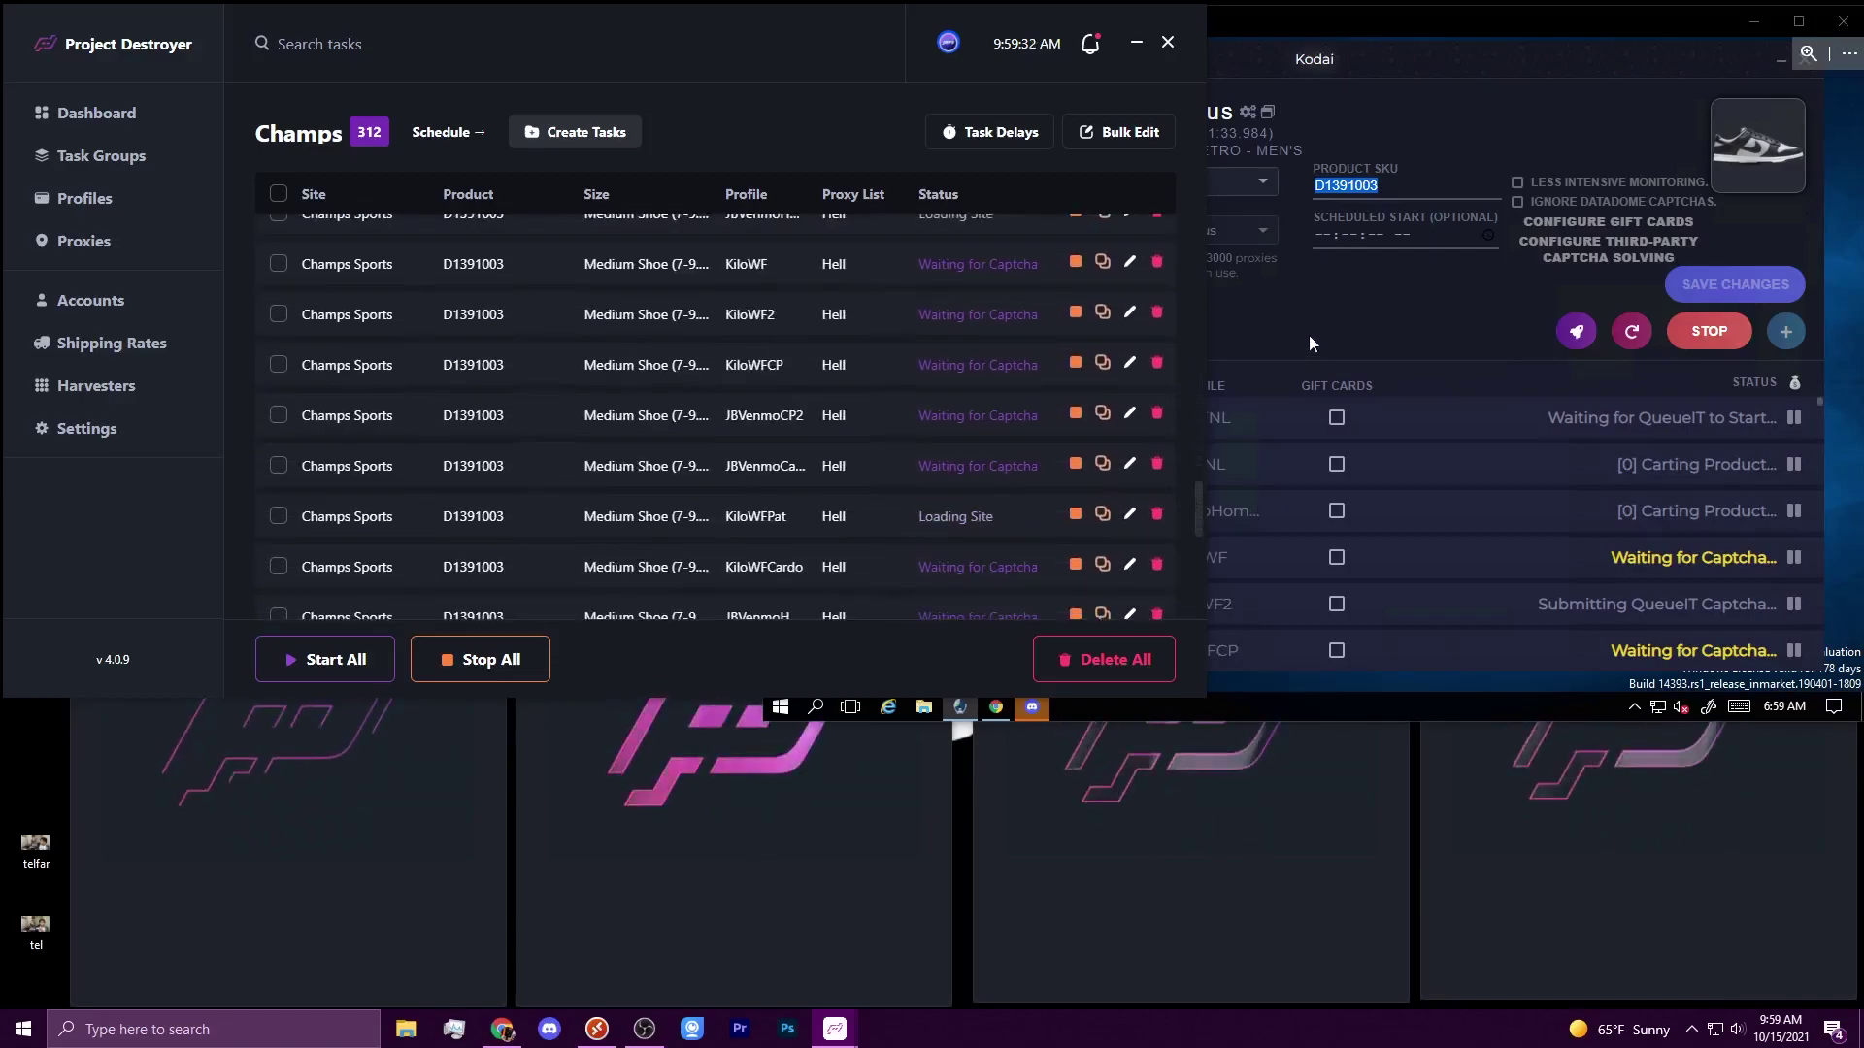
- Check the statuses of the Kodai tasks for D1391003 and of the Shop group's Shop Nice Kicks, Kith and Concepts tasks
{"action": "left_click", "coordinate": [1311, 350]}
{"action": "scroll", "coordinate": [1347, 521], "scroll_direction": "down", "scroll_amount": 3}
{"action": "scroll", "coordinate": [1325, 538], "scroll_direction": "down", "scroll_amount": 3}
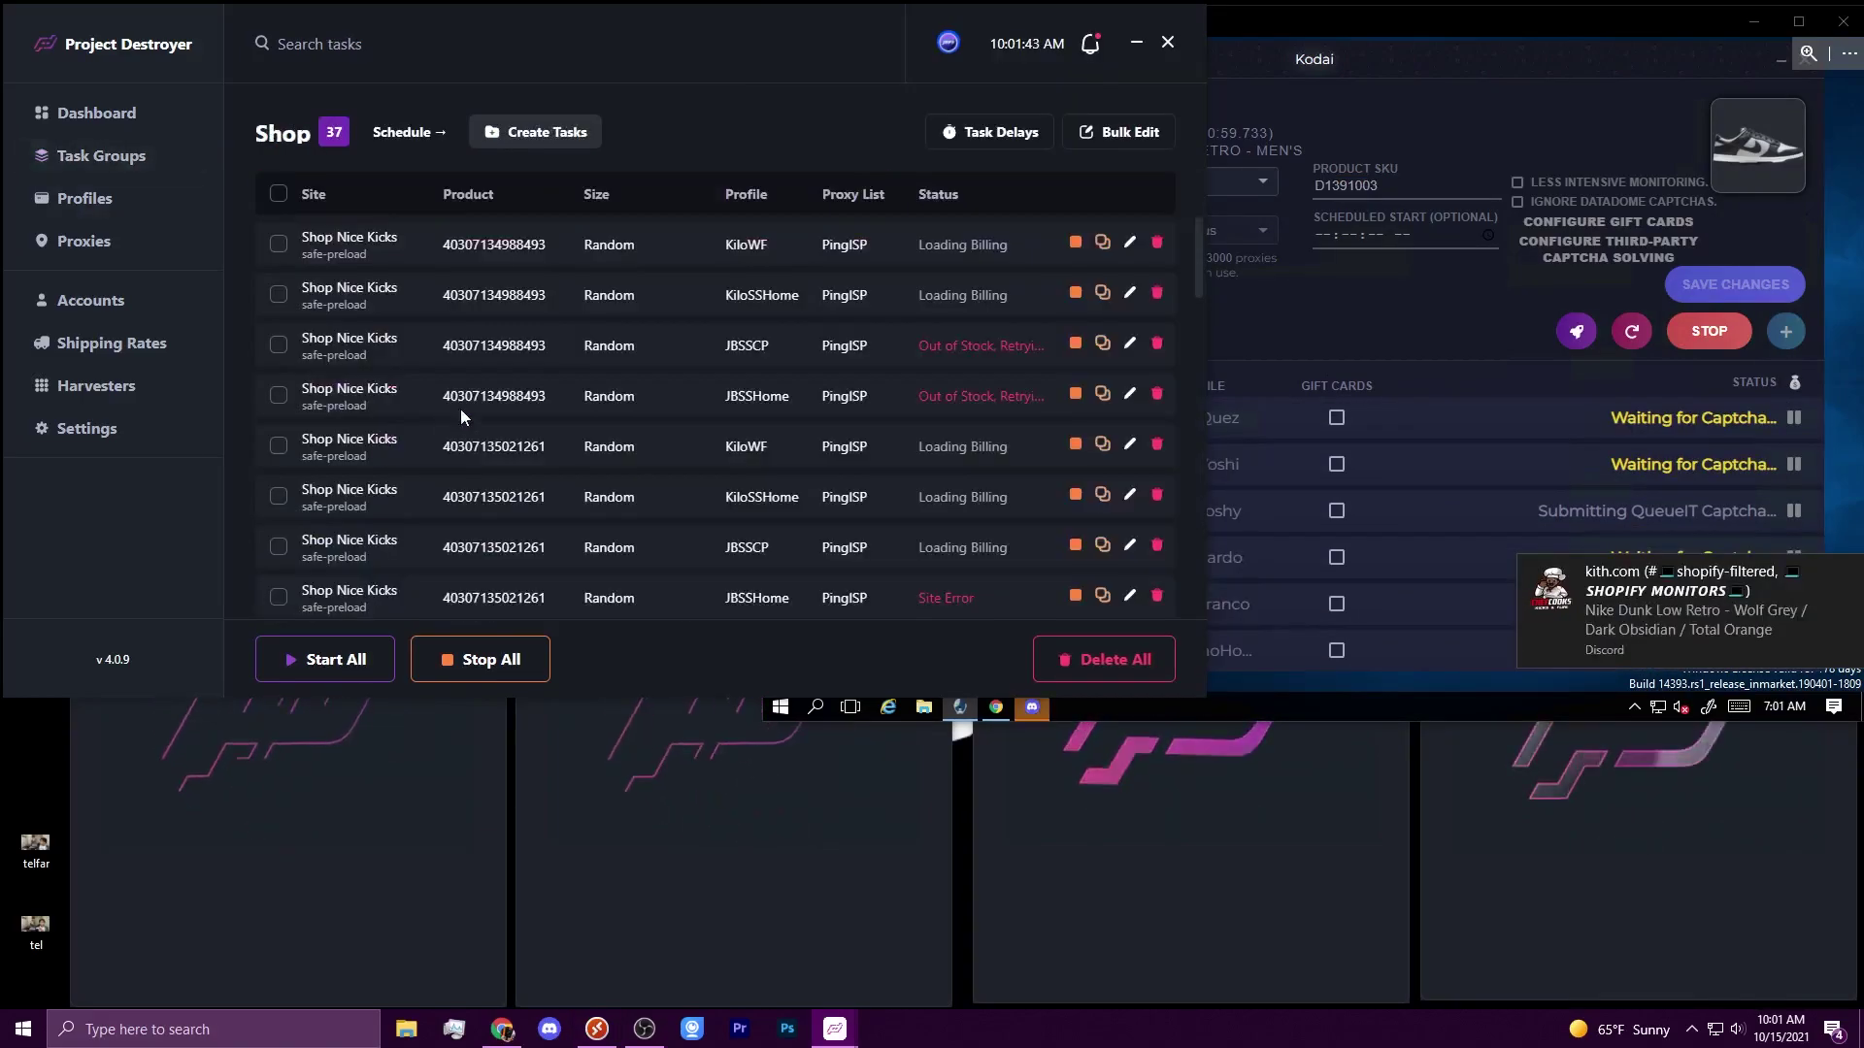
{"action": "scroll", "coordinate": [591, 417], "scroll_direction": "up", "scroll_amount": 2}
{"action": "scroll", "coordinate": [603, 445], "scroll_direction": "down", "scroll_amount": 5}
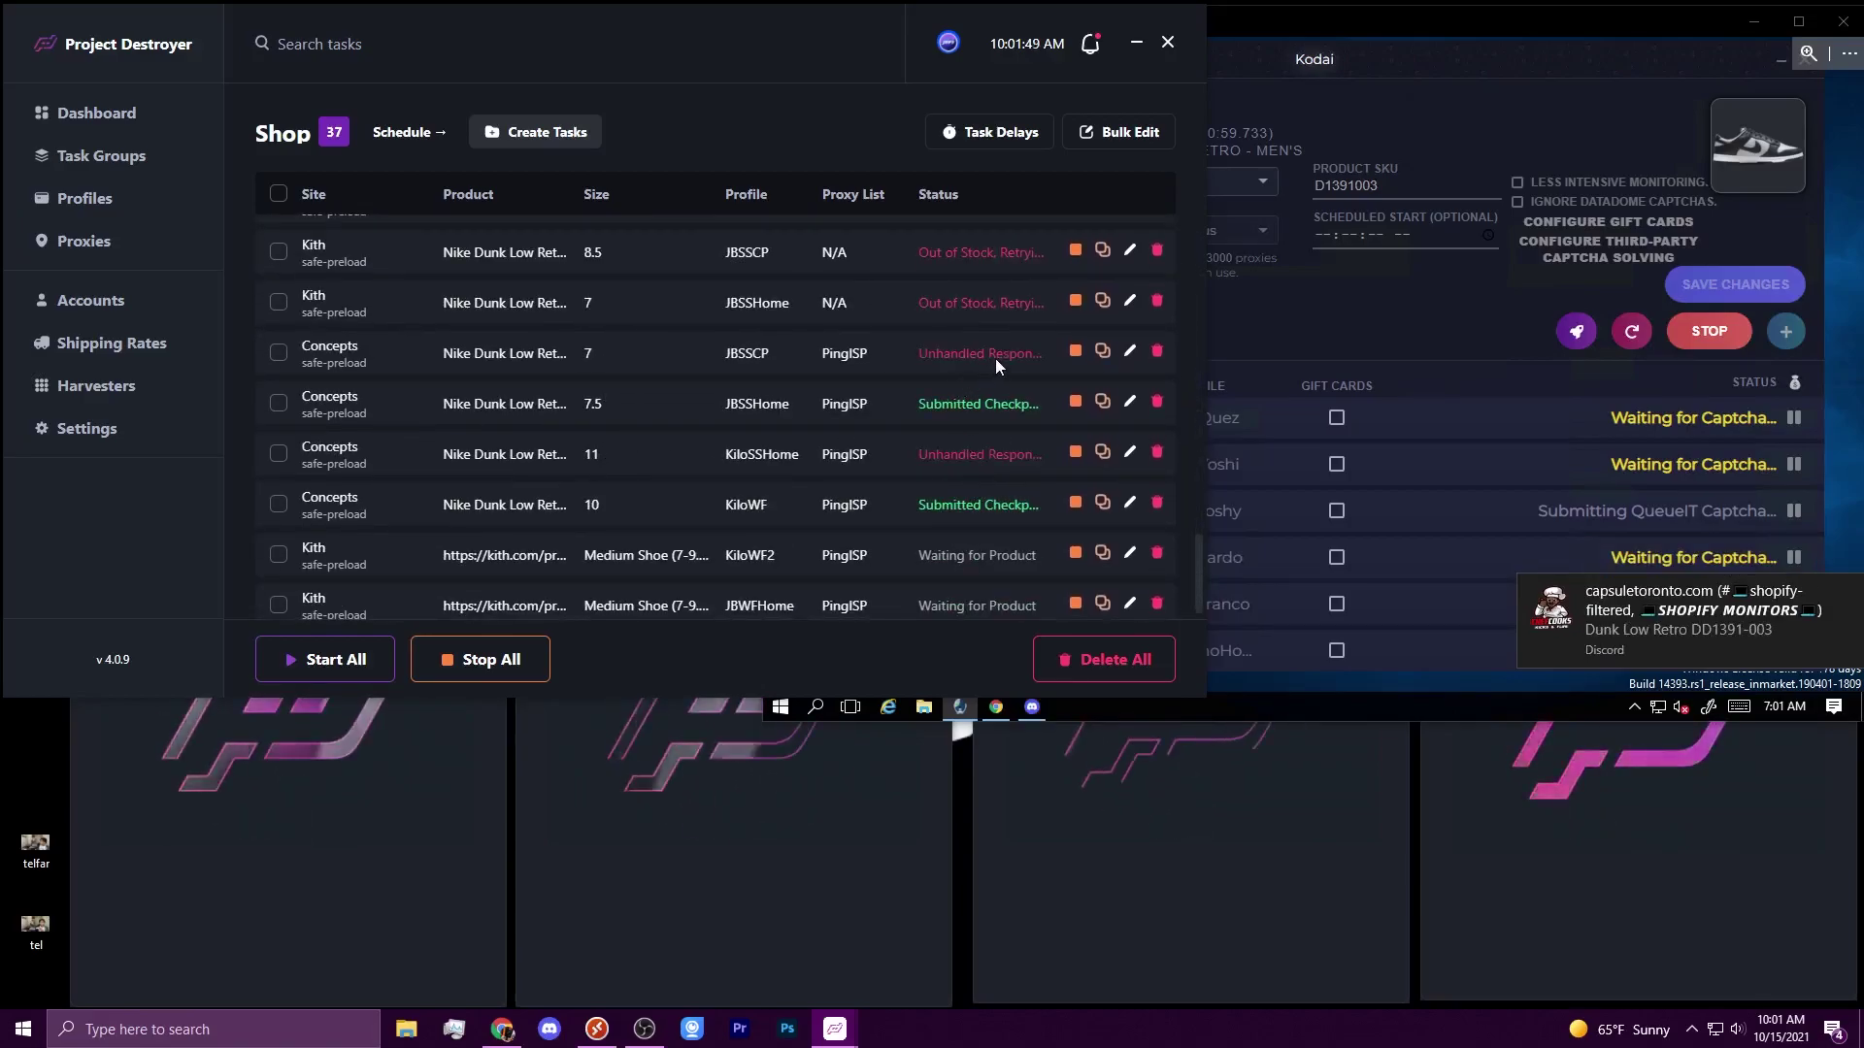
{"action": "scroll", "coordinate": [996, 398], "scroll_direction": "down", "scroll_amount": 1}
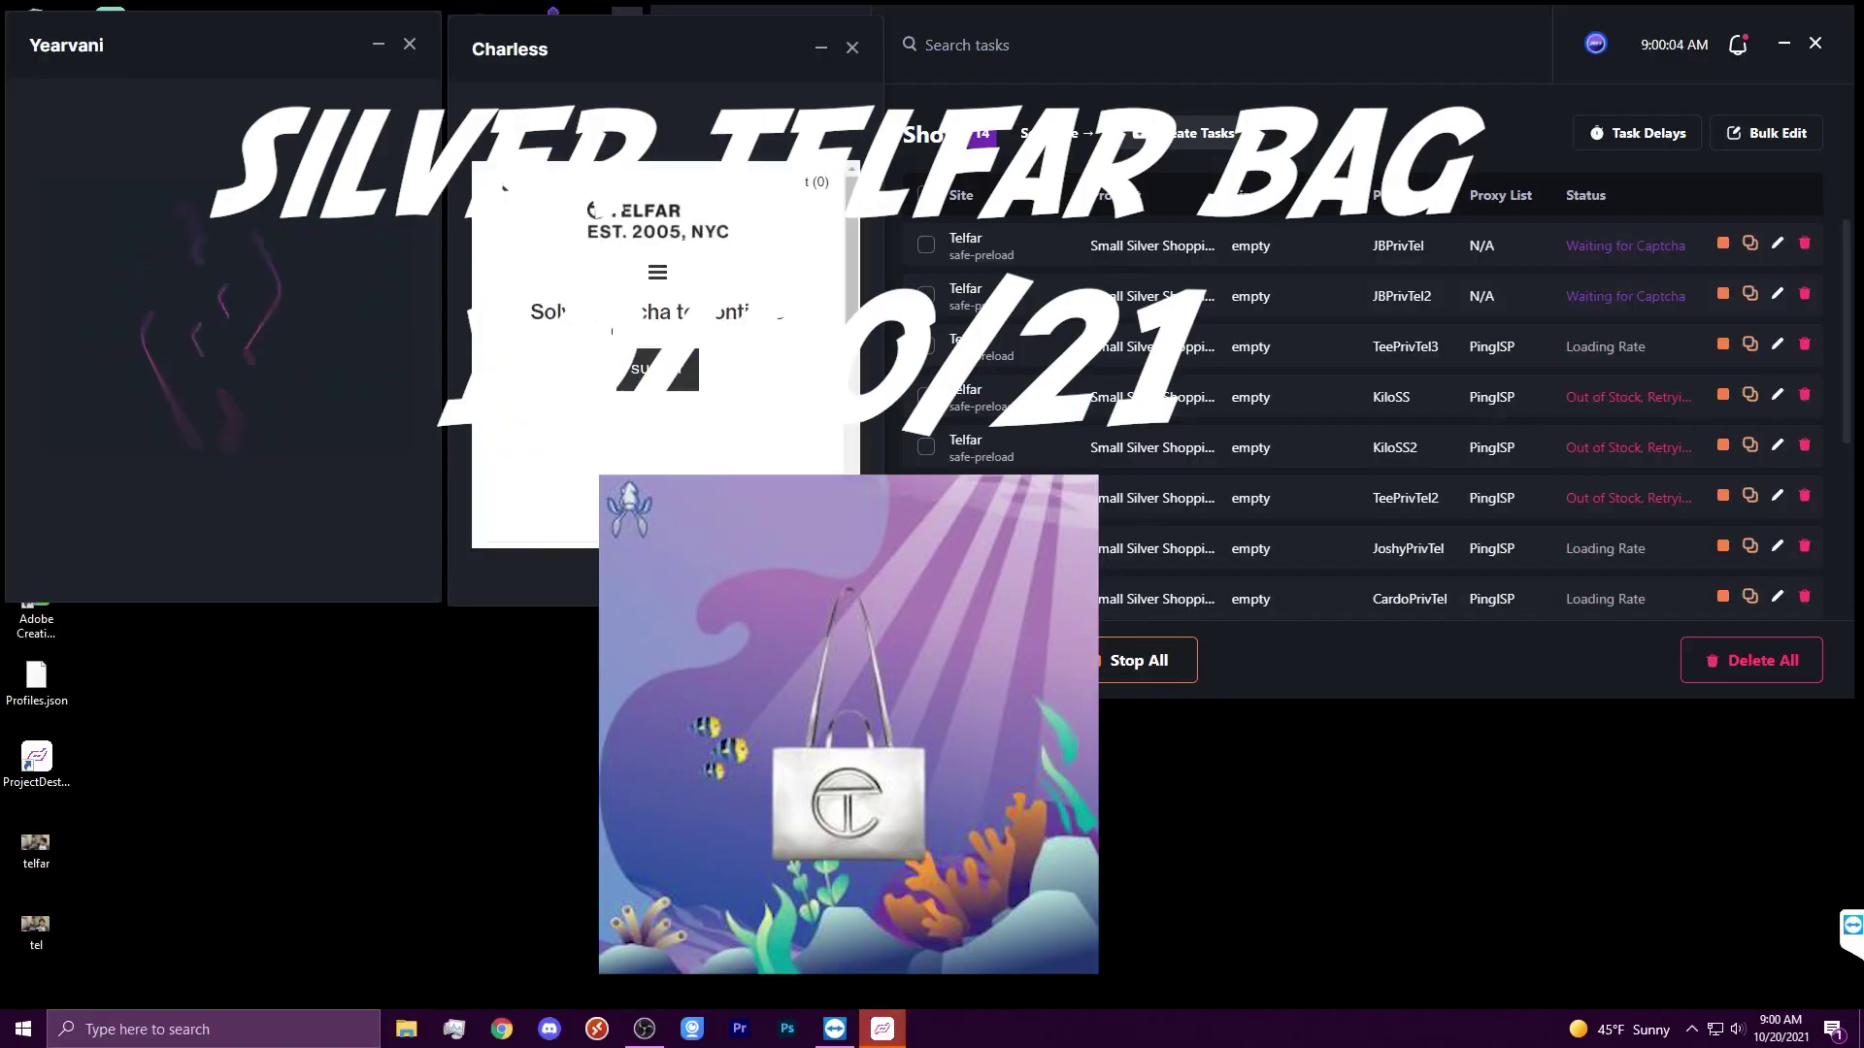
- Solve the Telfar captchas in both harvester windows, selecting the tractor images in the first one
{"action": "left_click", "coordinate": [597, 333]}
{"action": "left_click", "coordinate": [761, 371]}
{"action": "left_click", "coordinate": [761, 540]}
{"action": "left_click", "coordinate": [224, 366]}
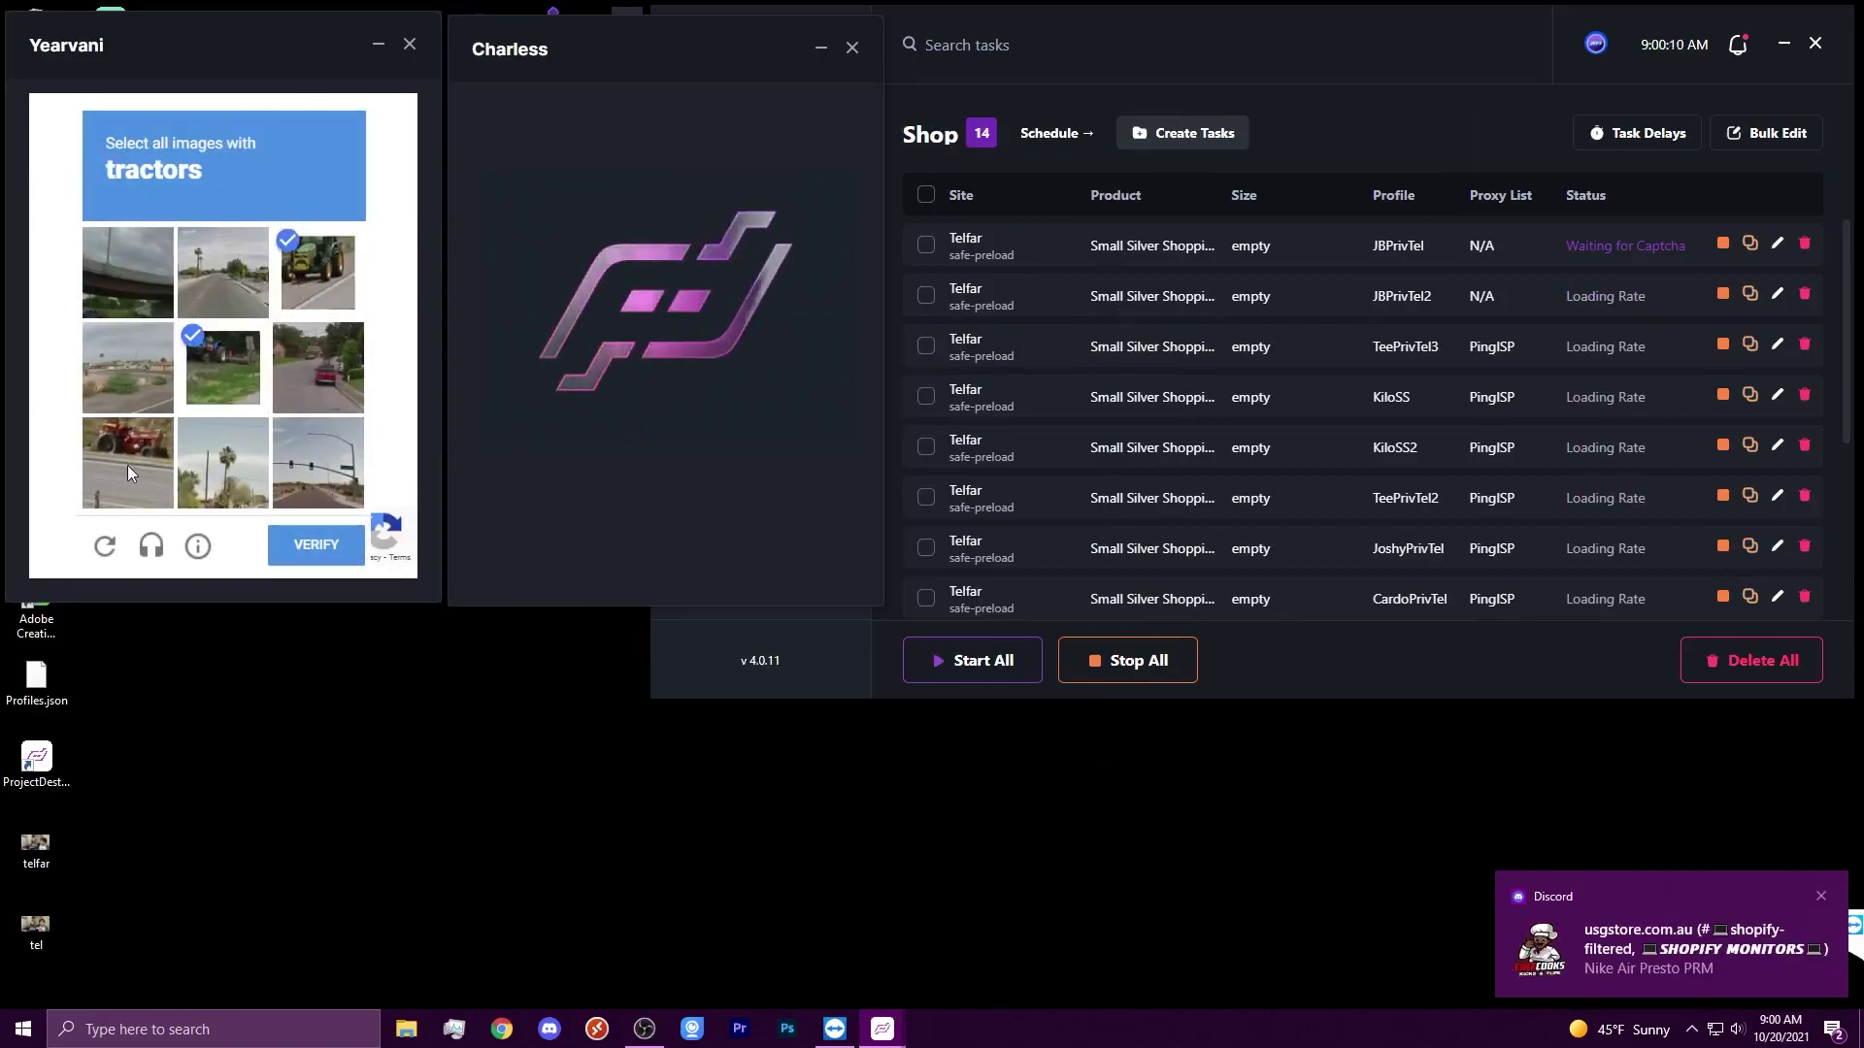
{"action": "left_click", "coordinate": [127, 463]}
{"action": "left_click", "coordinate": [325, 540]}
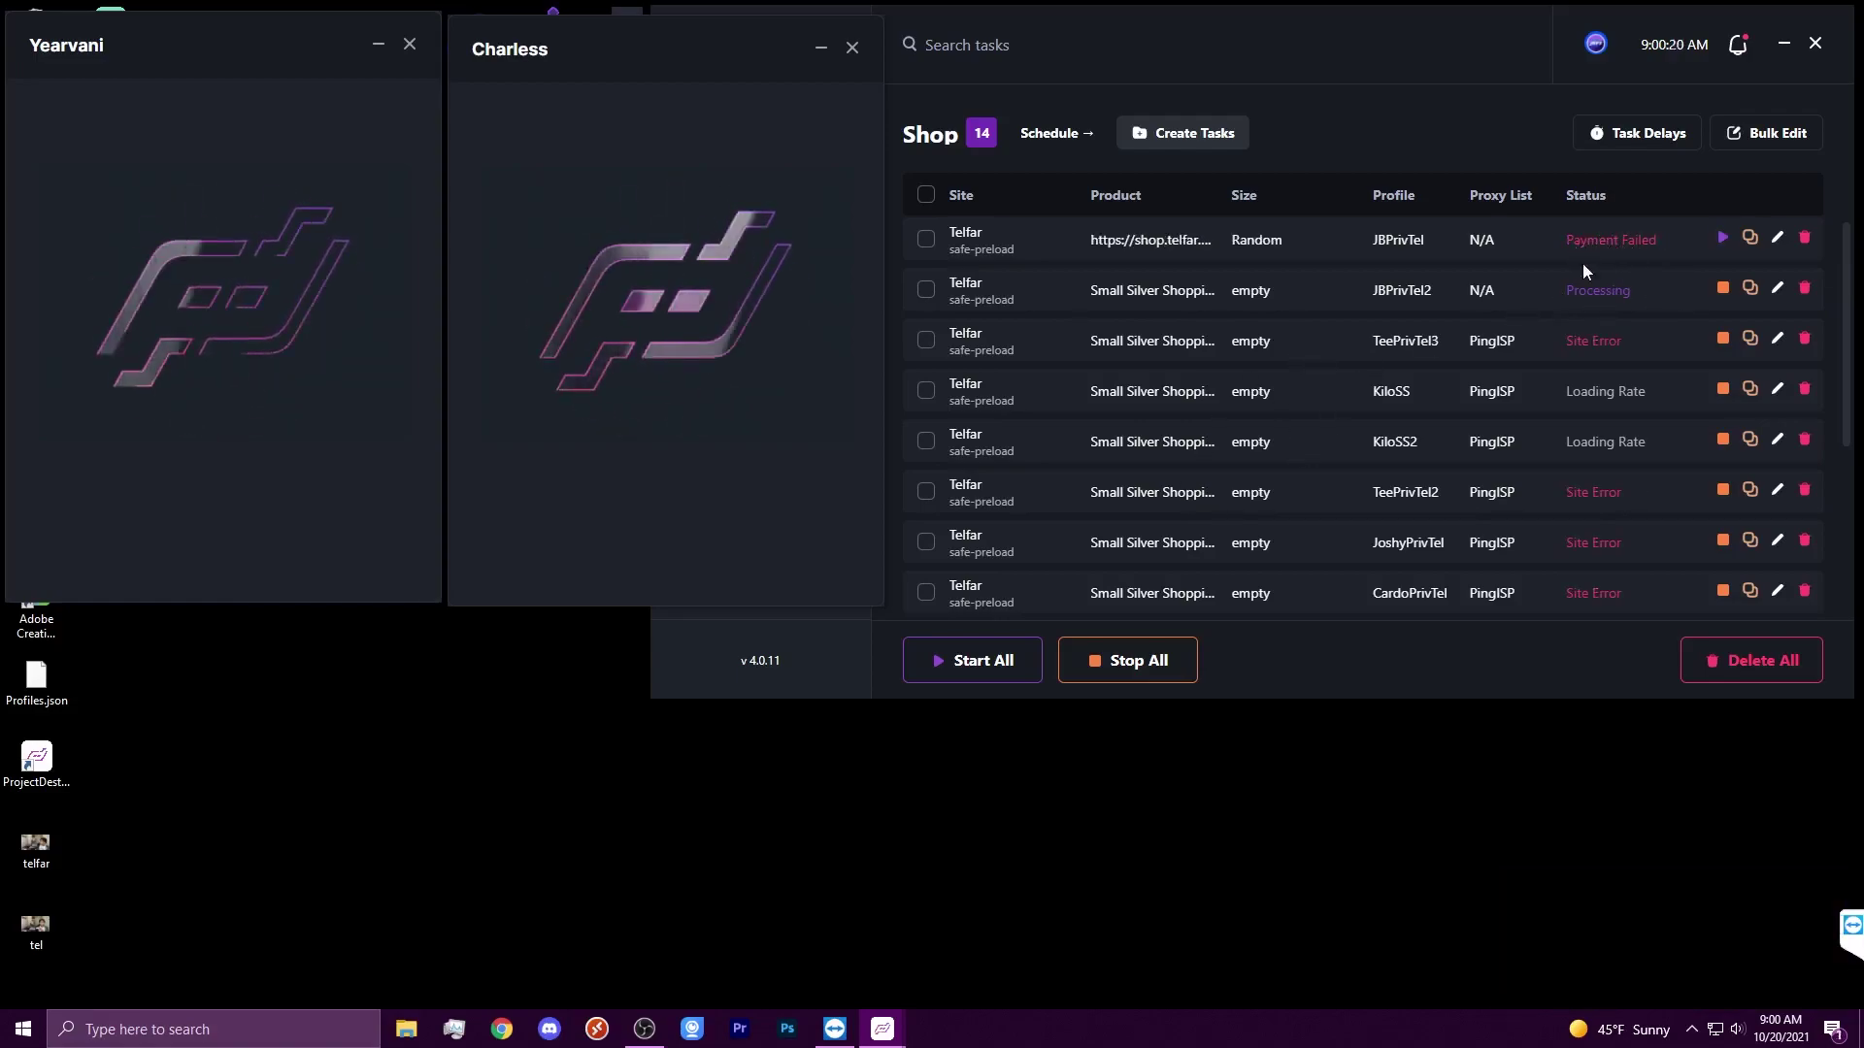
- Check the statuses of the Telfar tasks in the Shop group and clear the Discord checkout notification
{"action": "scroll", "coordinate": [1588, 361], "scroll_direction": "down", "scroll_amount": 1}
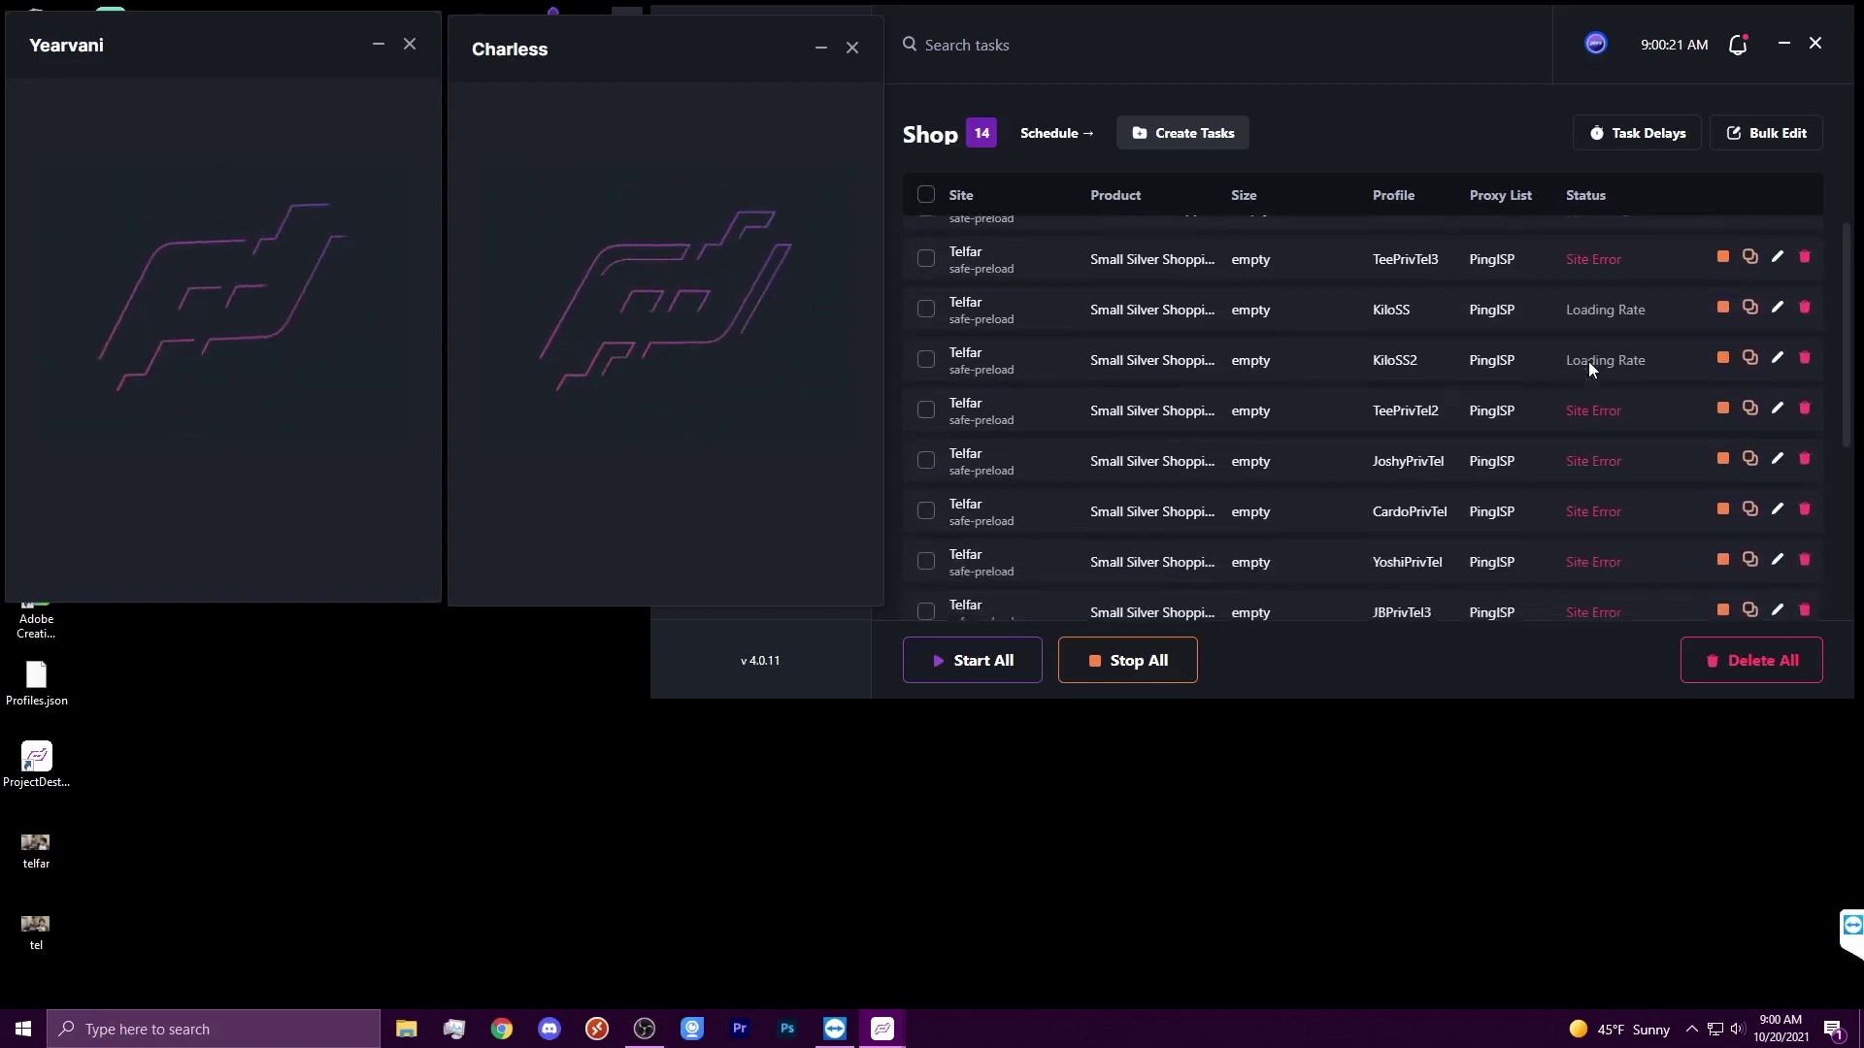
{"action": "scroll", "coordinate": [1588, 361], "scroll_direction": "down", "scroll_amount": 3}
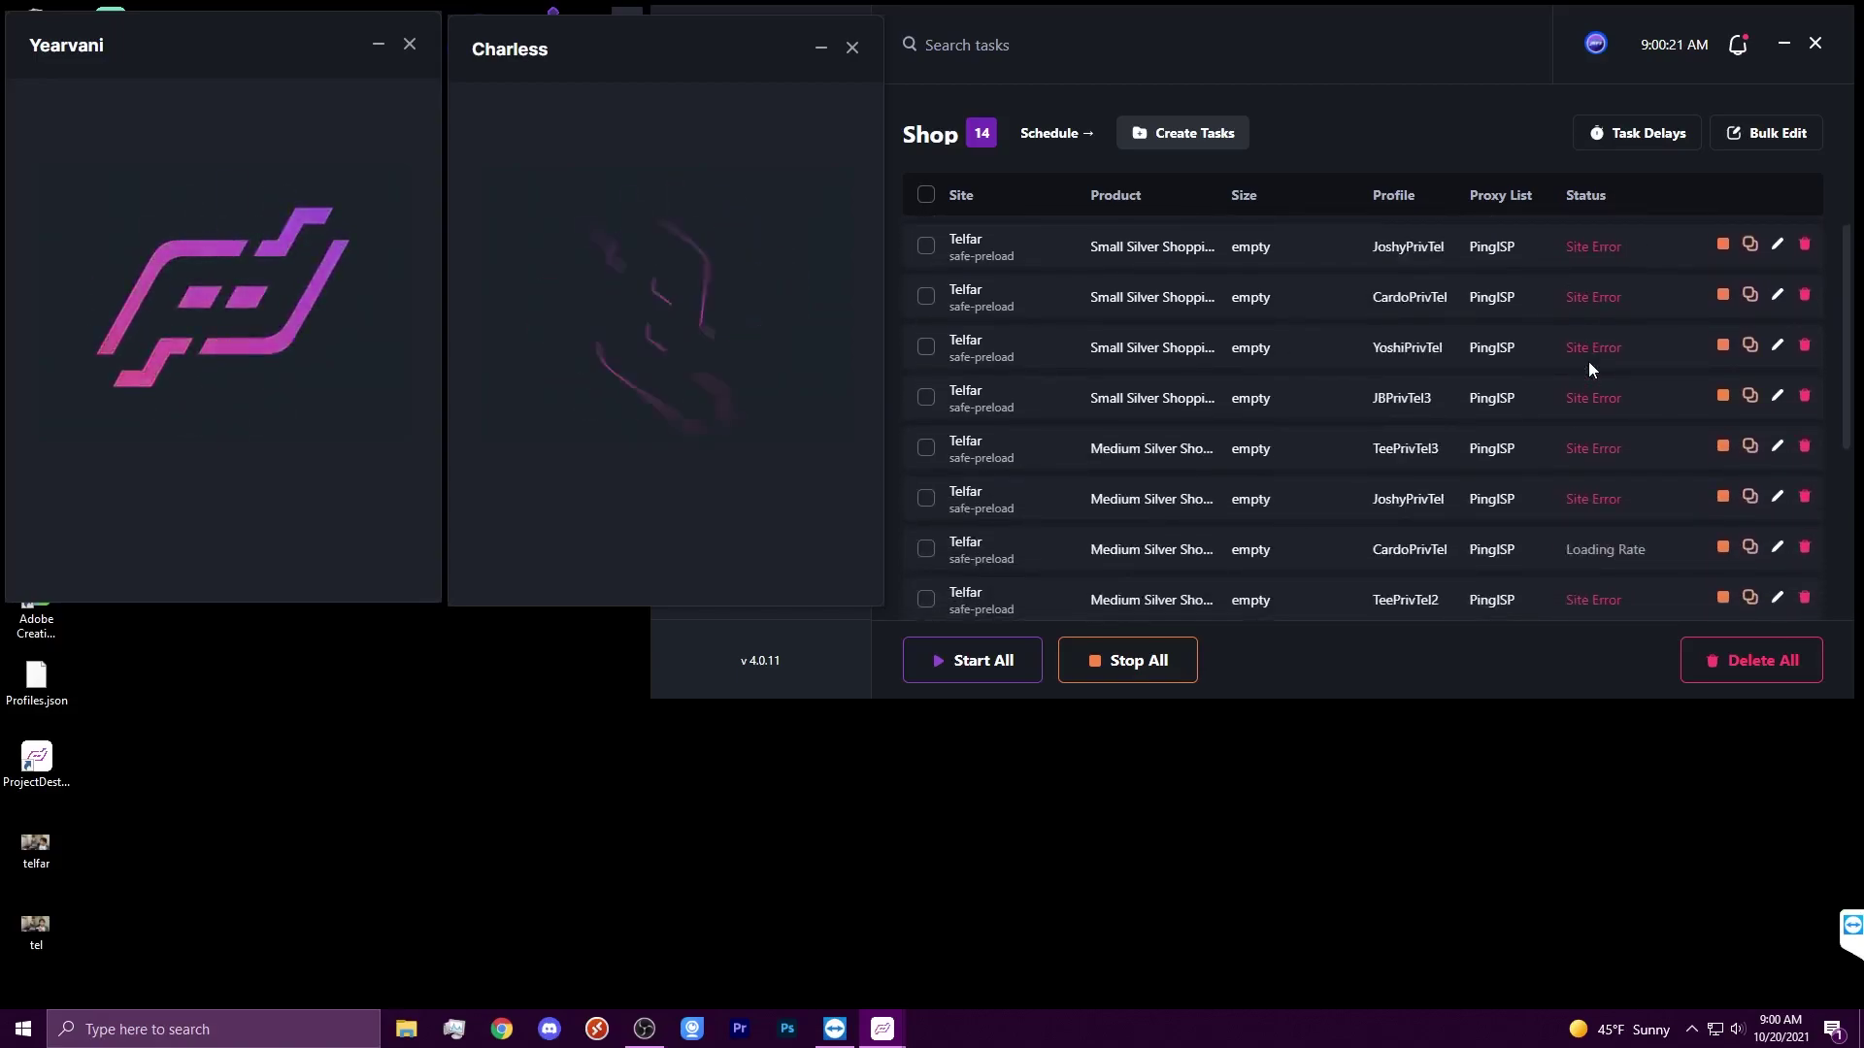
{"action": "scroll", "coordinate": [1588, 362], "scroll_direction": "up", "scroll_amount": 1}
{"action": "scroll", "coordinate": [1588, 361], "scroll_direction": "up", "scroll_amount": 3}
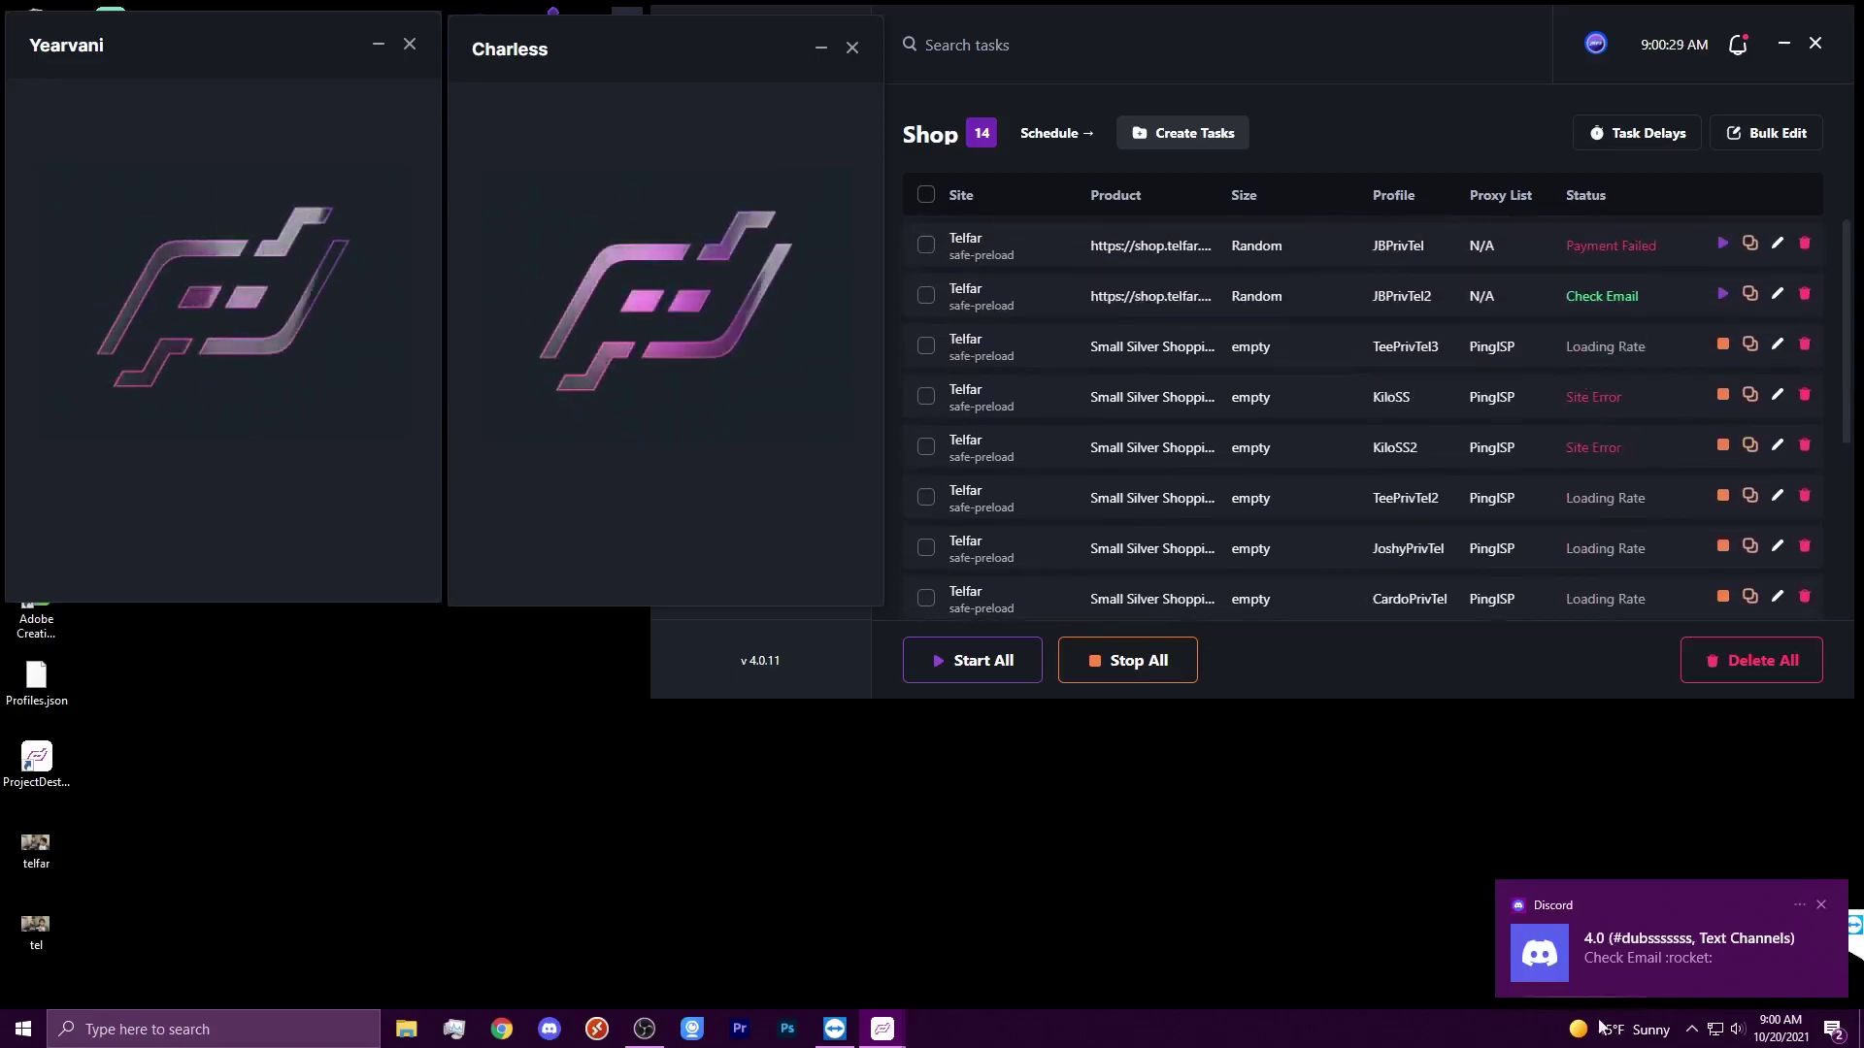
{"action": "left_click", "coordinate": [1662, 927]}
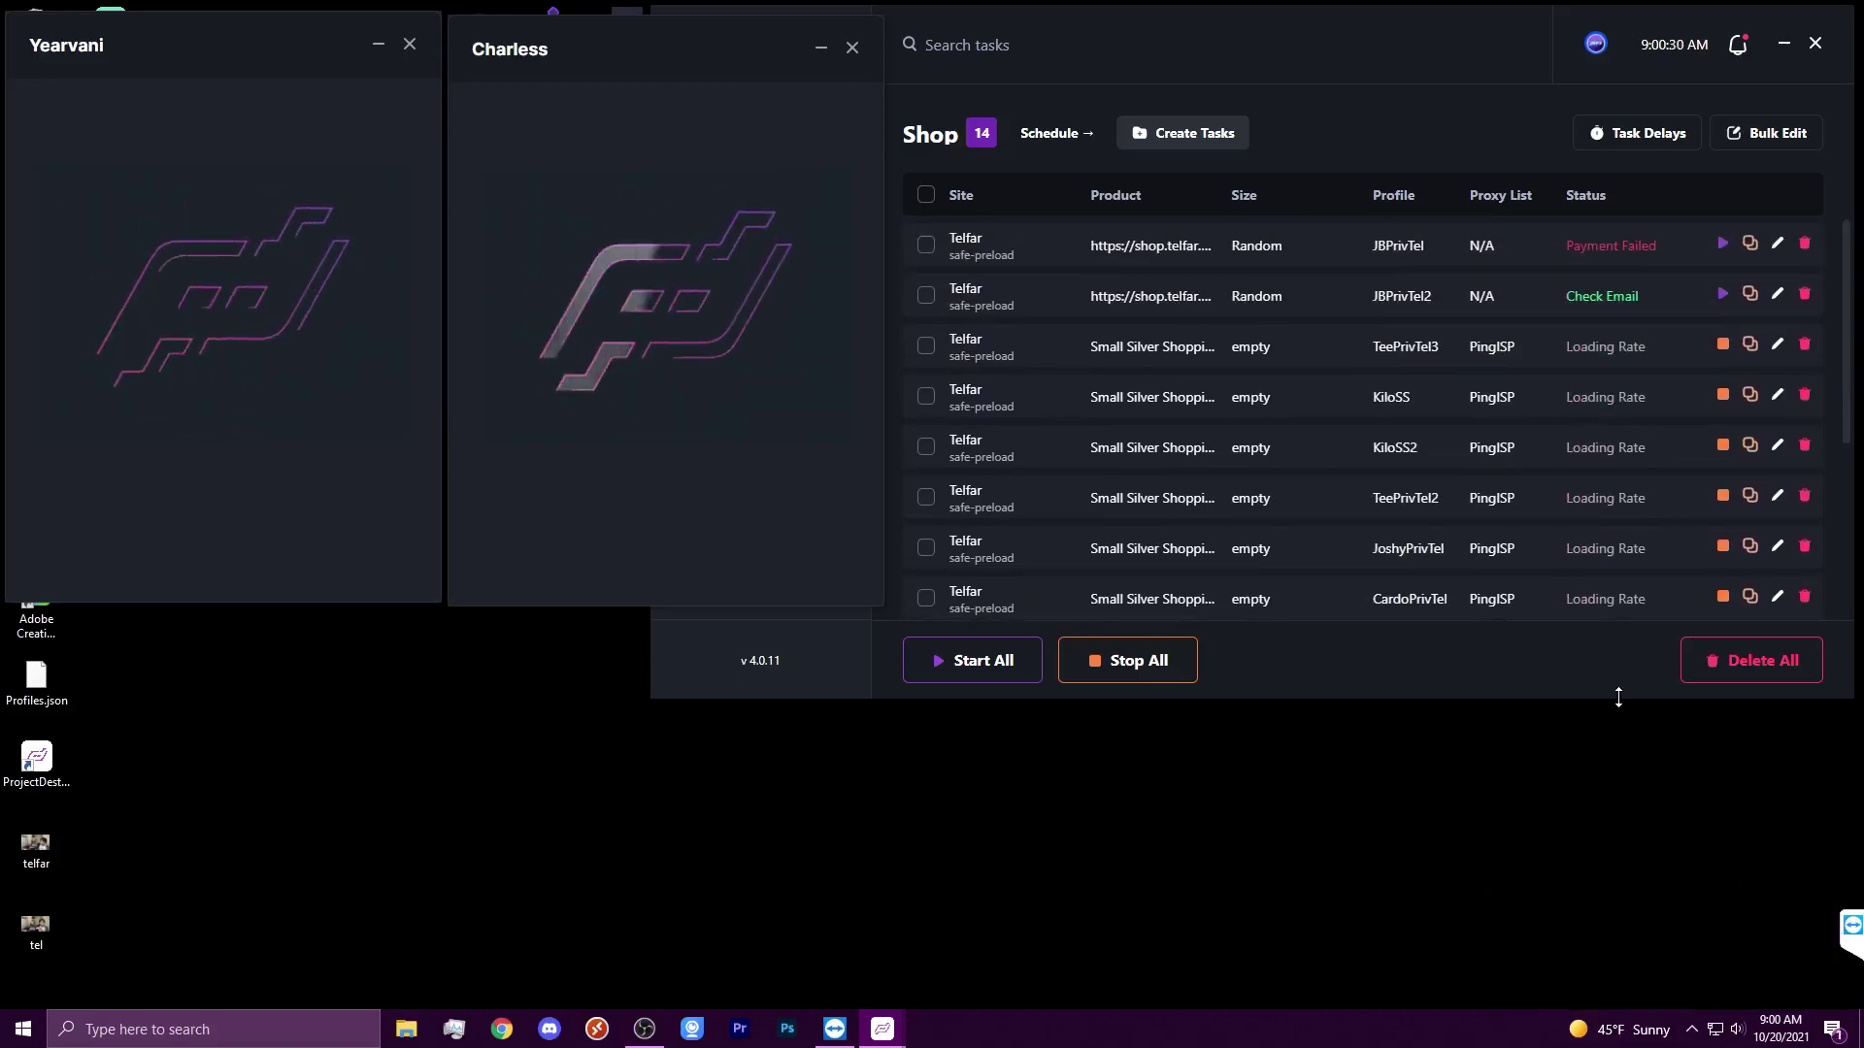
- Stop the Small Silver Shopping Bag task using profile JBPrivTel3, and restart it with the proxy list set to Oculus
{"action": "scroll", "coordinate": [1639, 451], "scroll_direction": "down", "scroll_amount": 1}
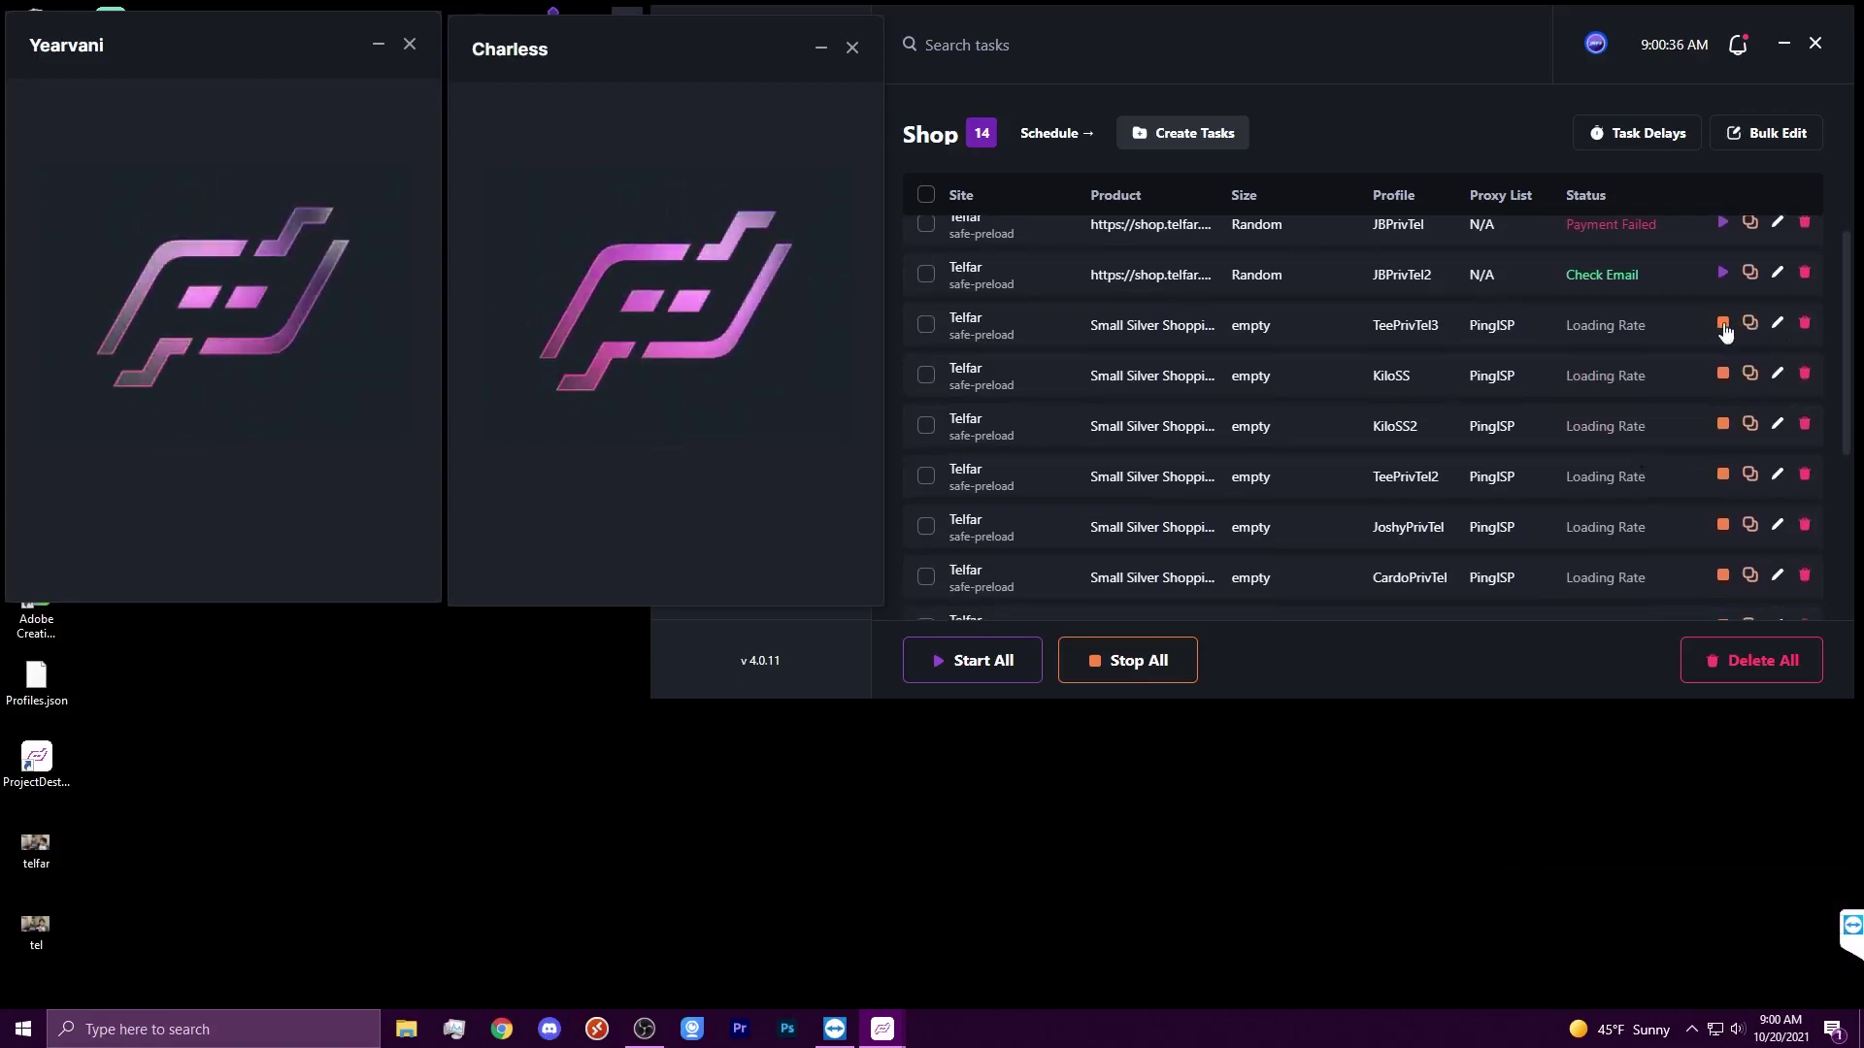
{"action": "scroll", "coordinate": [1719, 385], "scroll_direction": "down", "scroll_amount": 3}
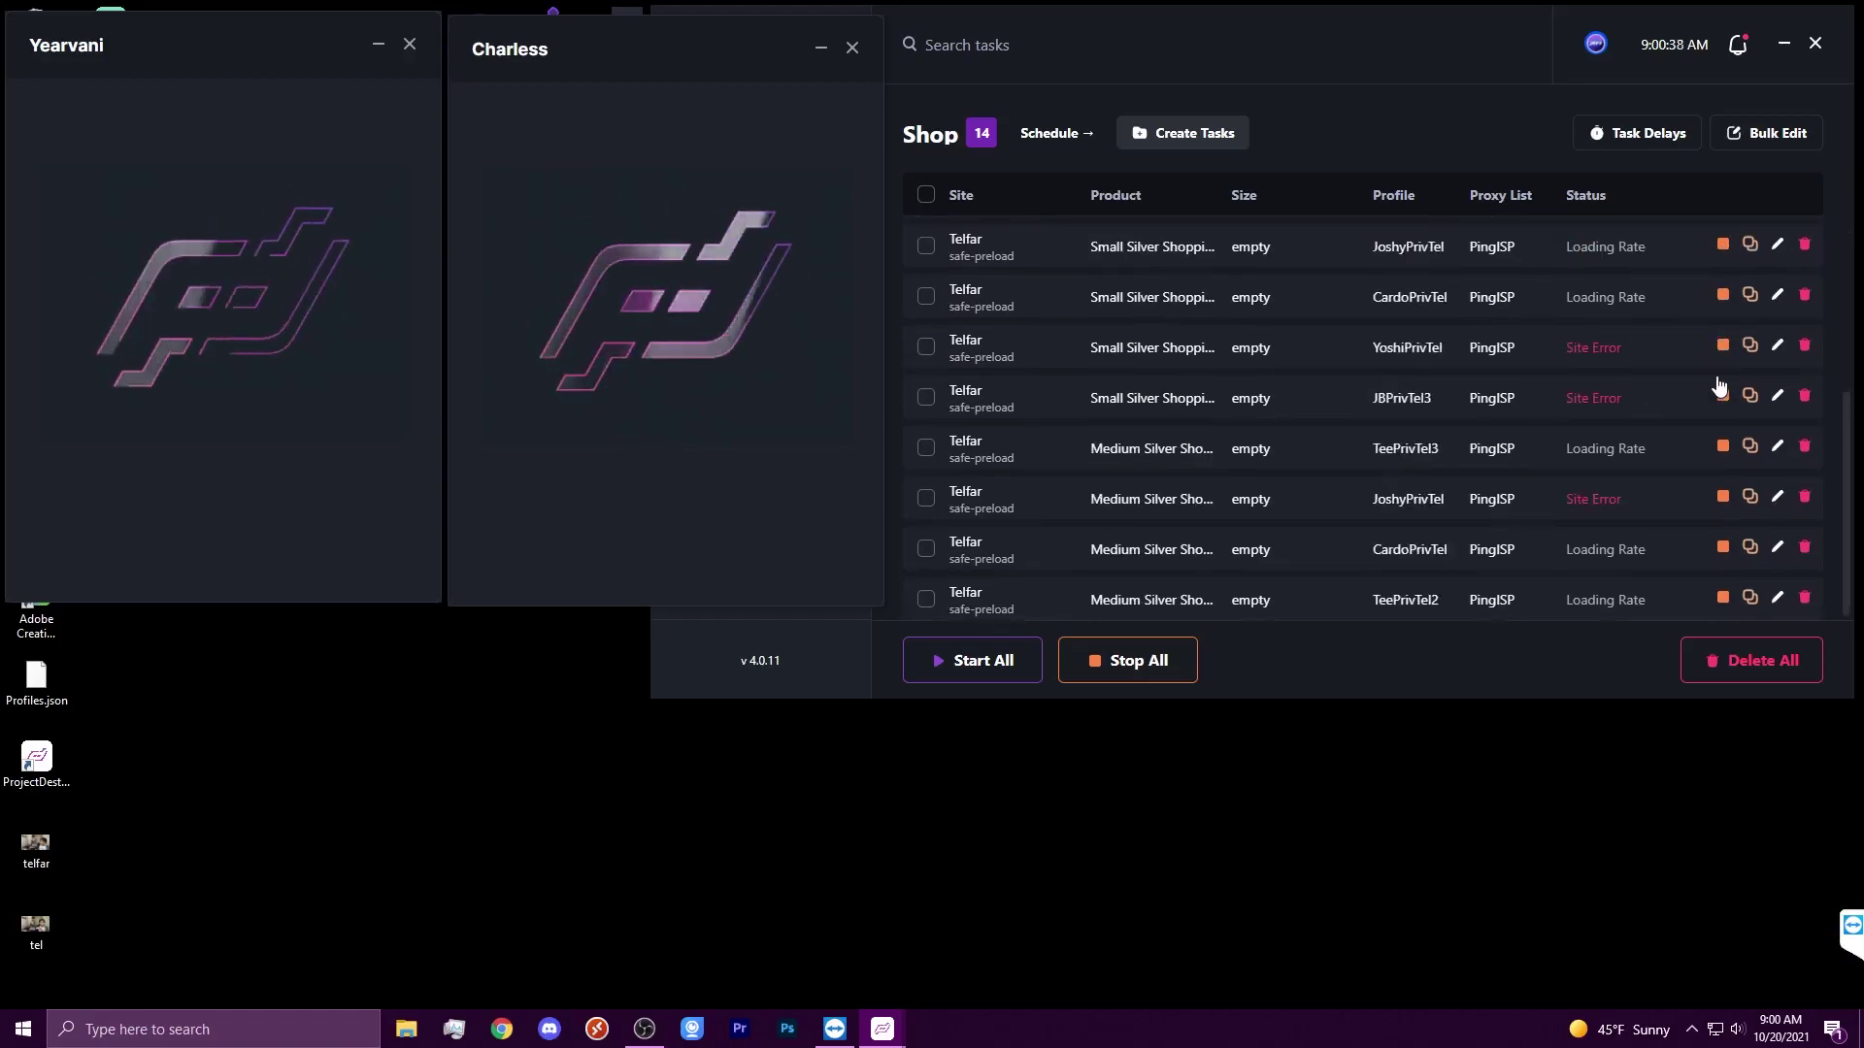
{"action": "left_click", "coordinate": [1723, 396]}
{"action": "left_click", "coordinate": [1777, 396]}
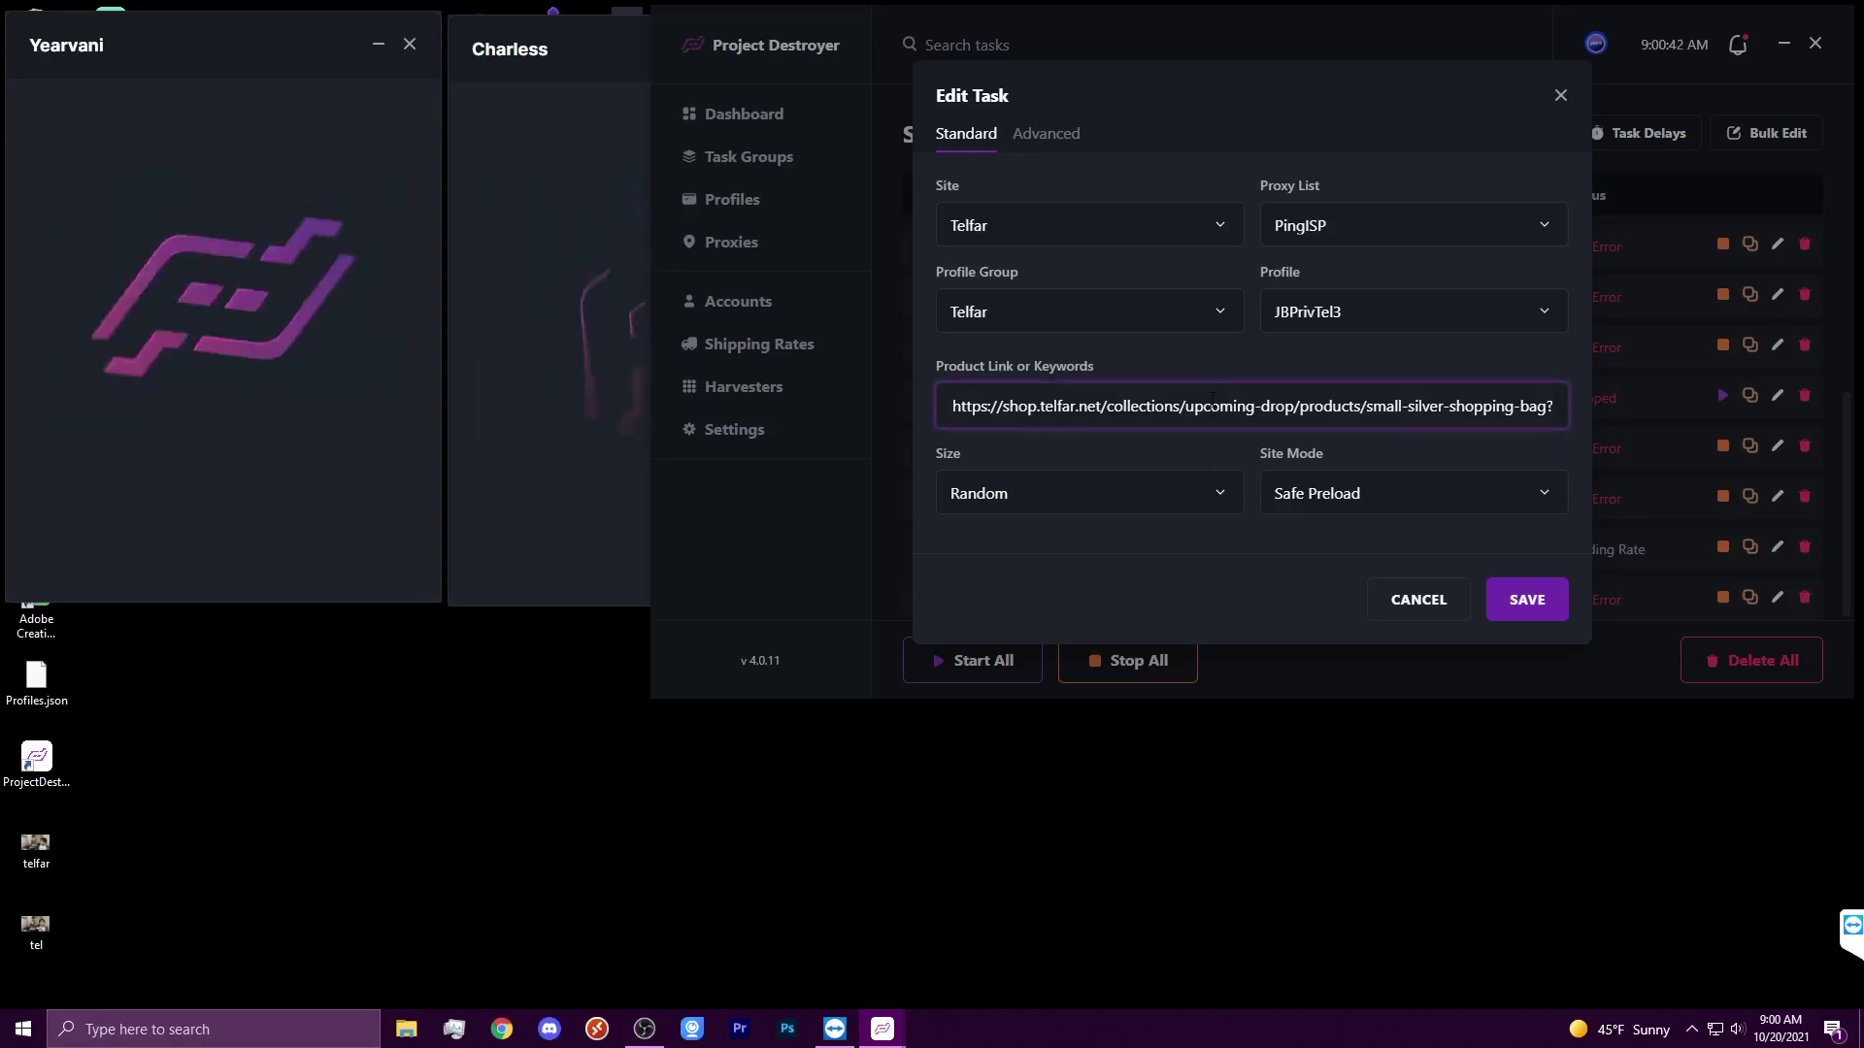
{"action": "left_click", "coordinate": [1322, 228]}
{"action": "left_click", "coordinate": [1322, 238]}
{"action": "left_click", "coordinate": [1320, 233]}
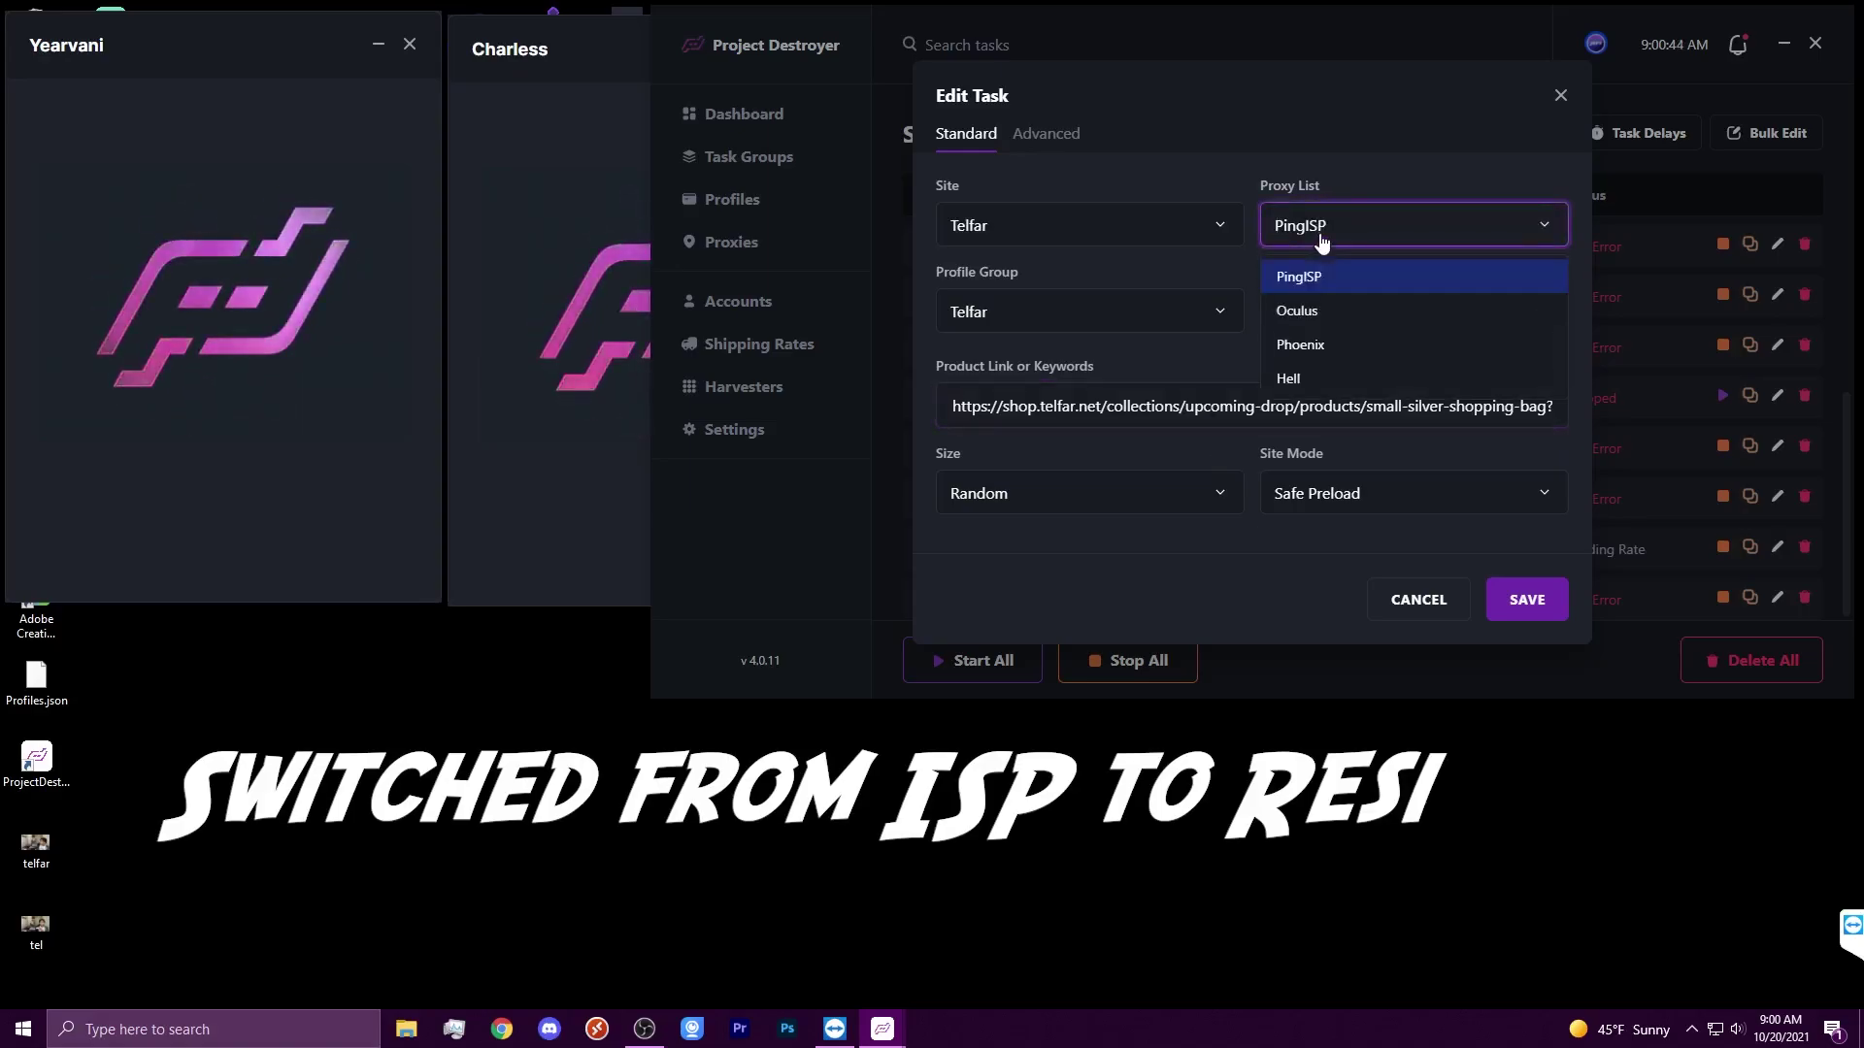
{"action": "left_click", "coordinate": [1306, 310]}
{"action": "left_click", "coordinate": [1527, 599]}
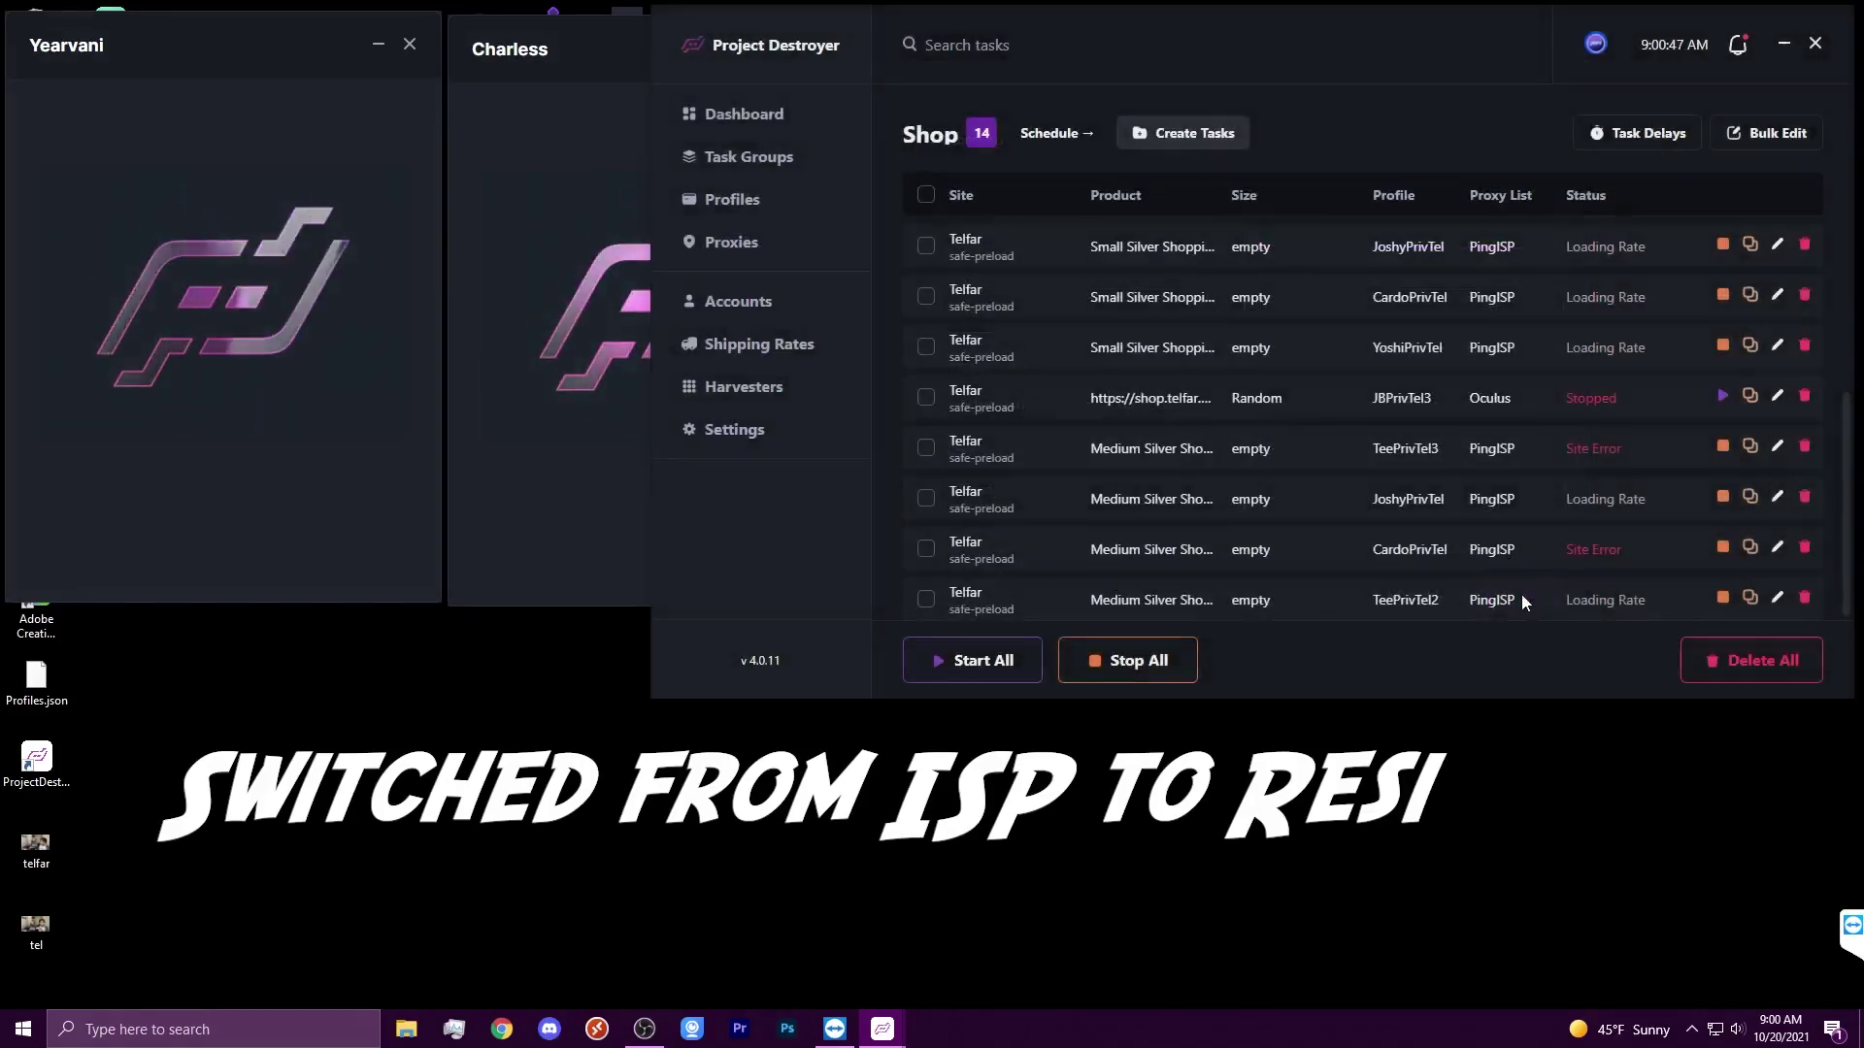
{"action": "left_click", "coordinate": [1722, 396]}
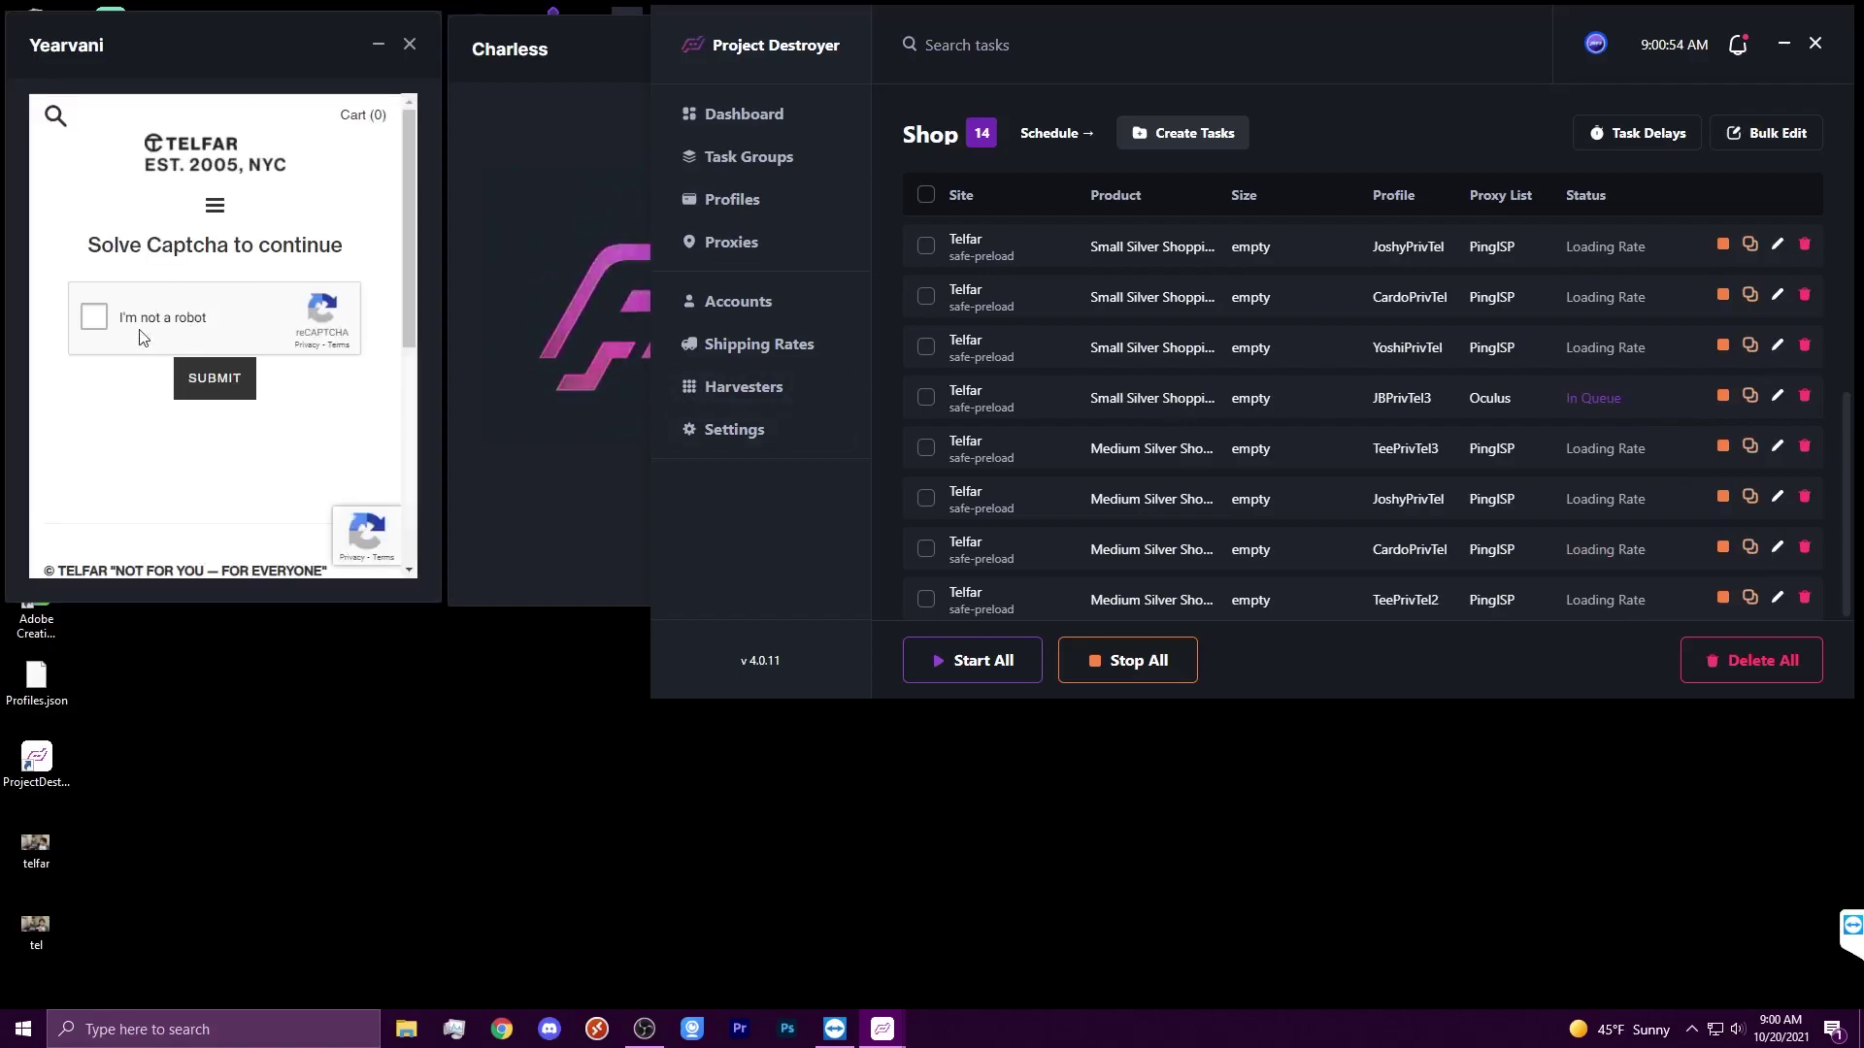
- Solve the Telfar captcha in the first harvester window, selecting the images with cars
{"action": "left_click", "coordinate": [199, 320]}
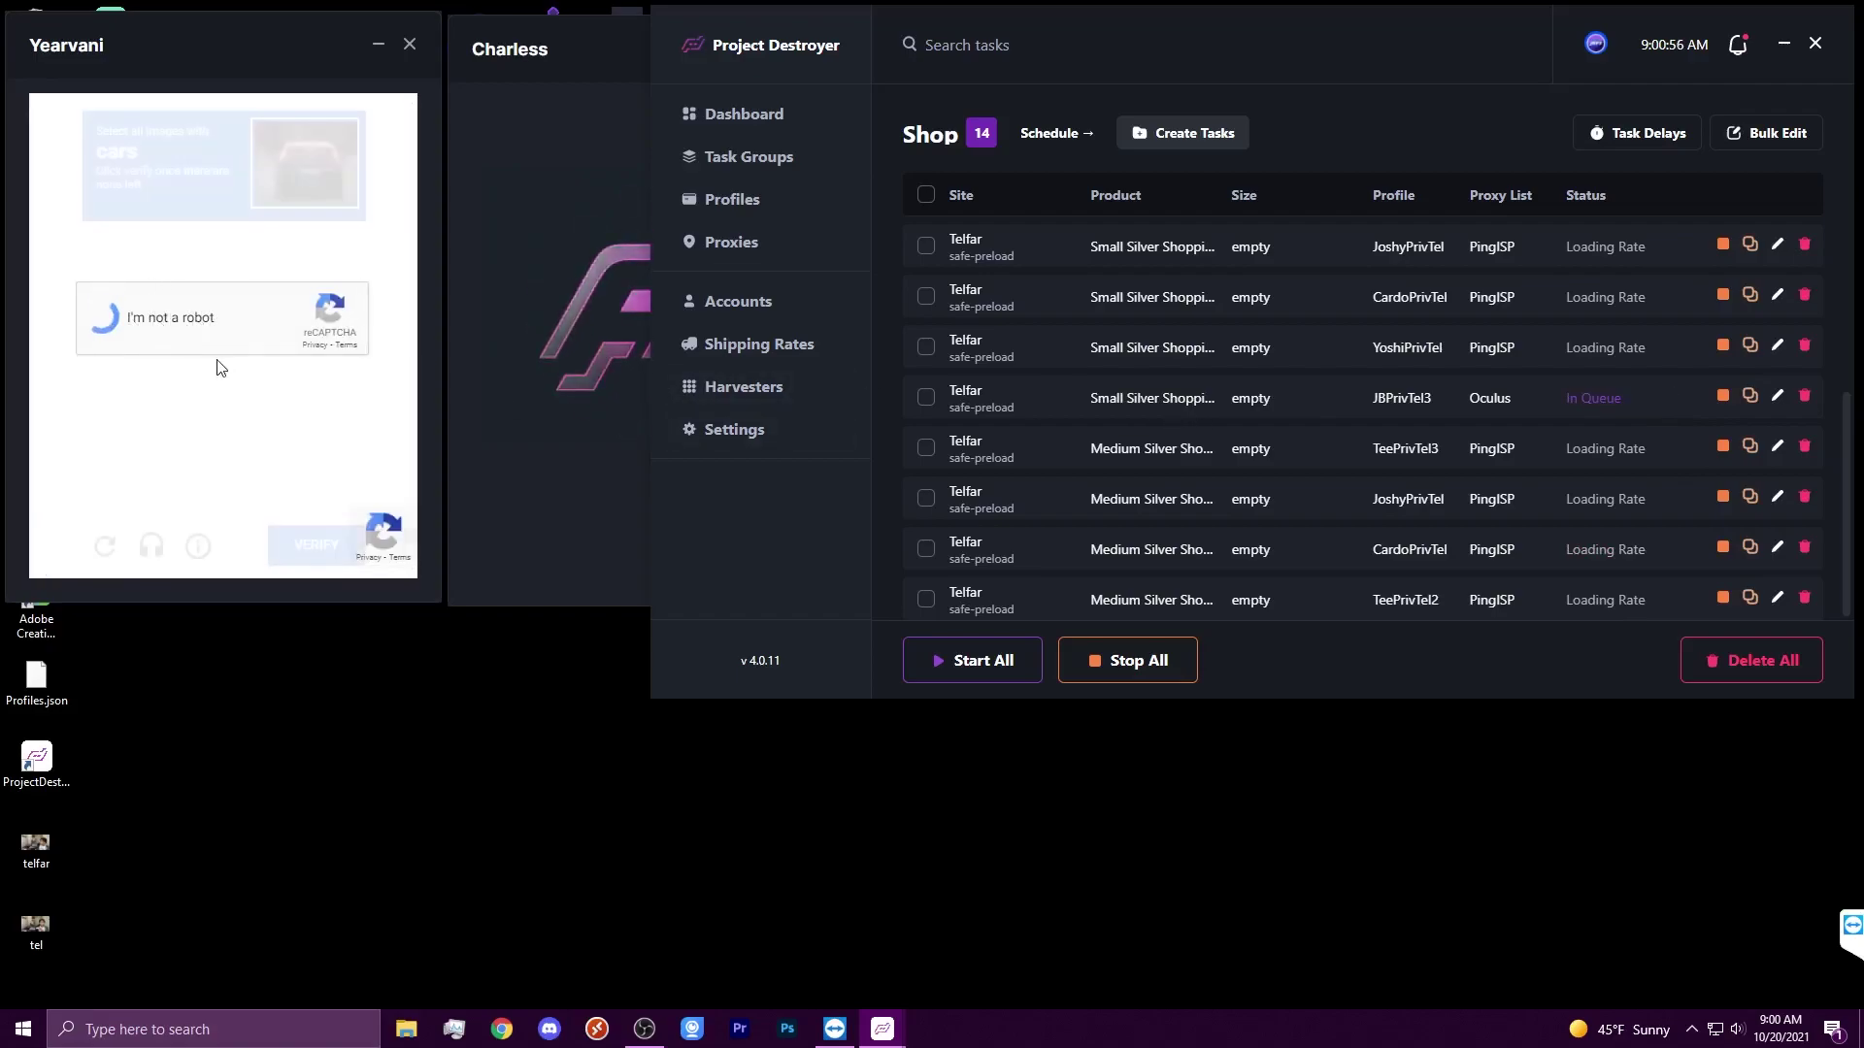
{"action": "left_click", "coordinate": [291, 388]}
{"action": "left_click", "coordinate": [126, 272]}
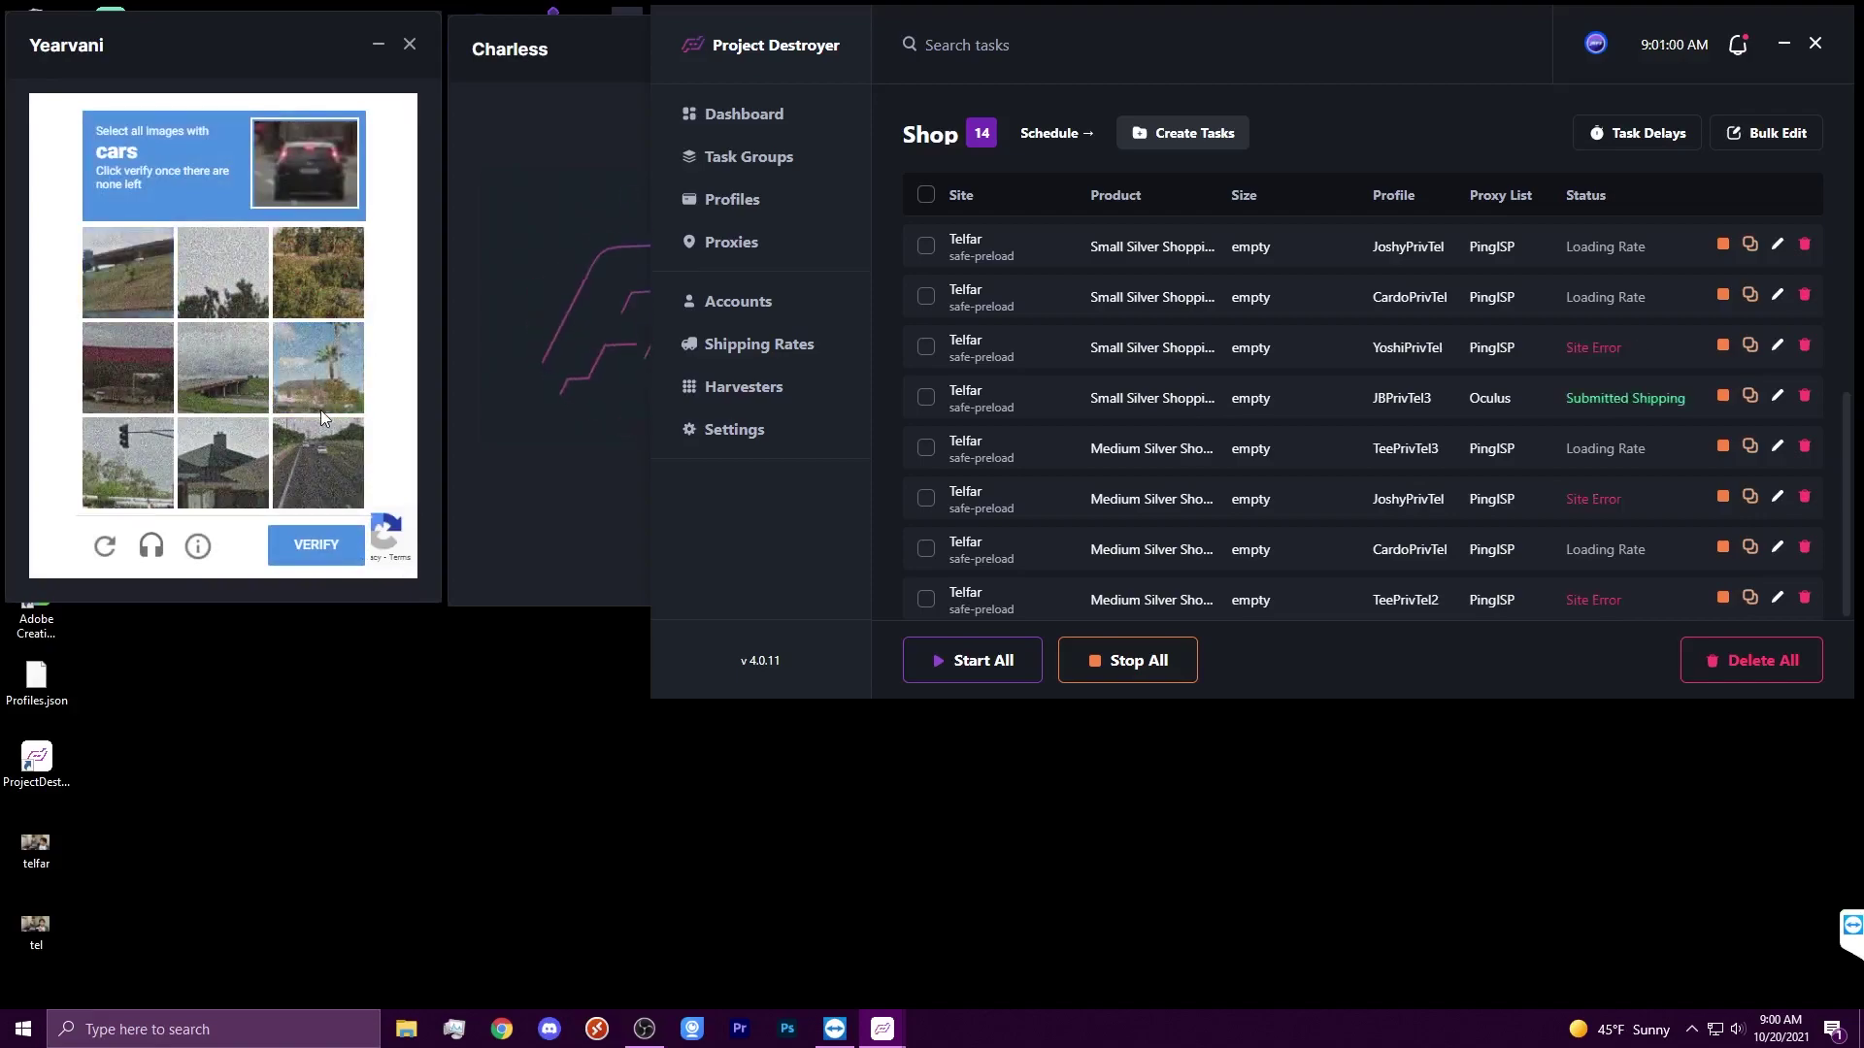
{"action": "left_click", "coordinate": [311, 487]}
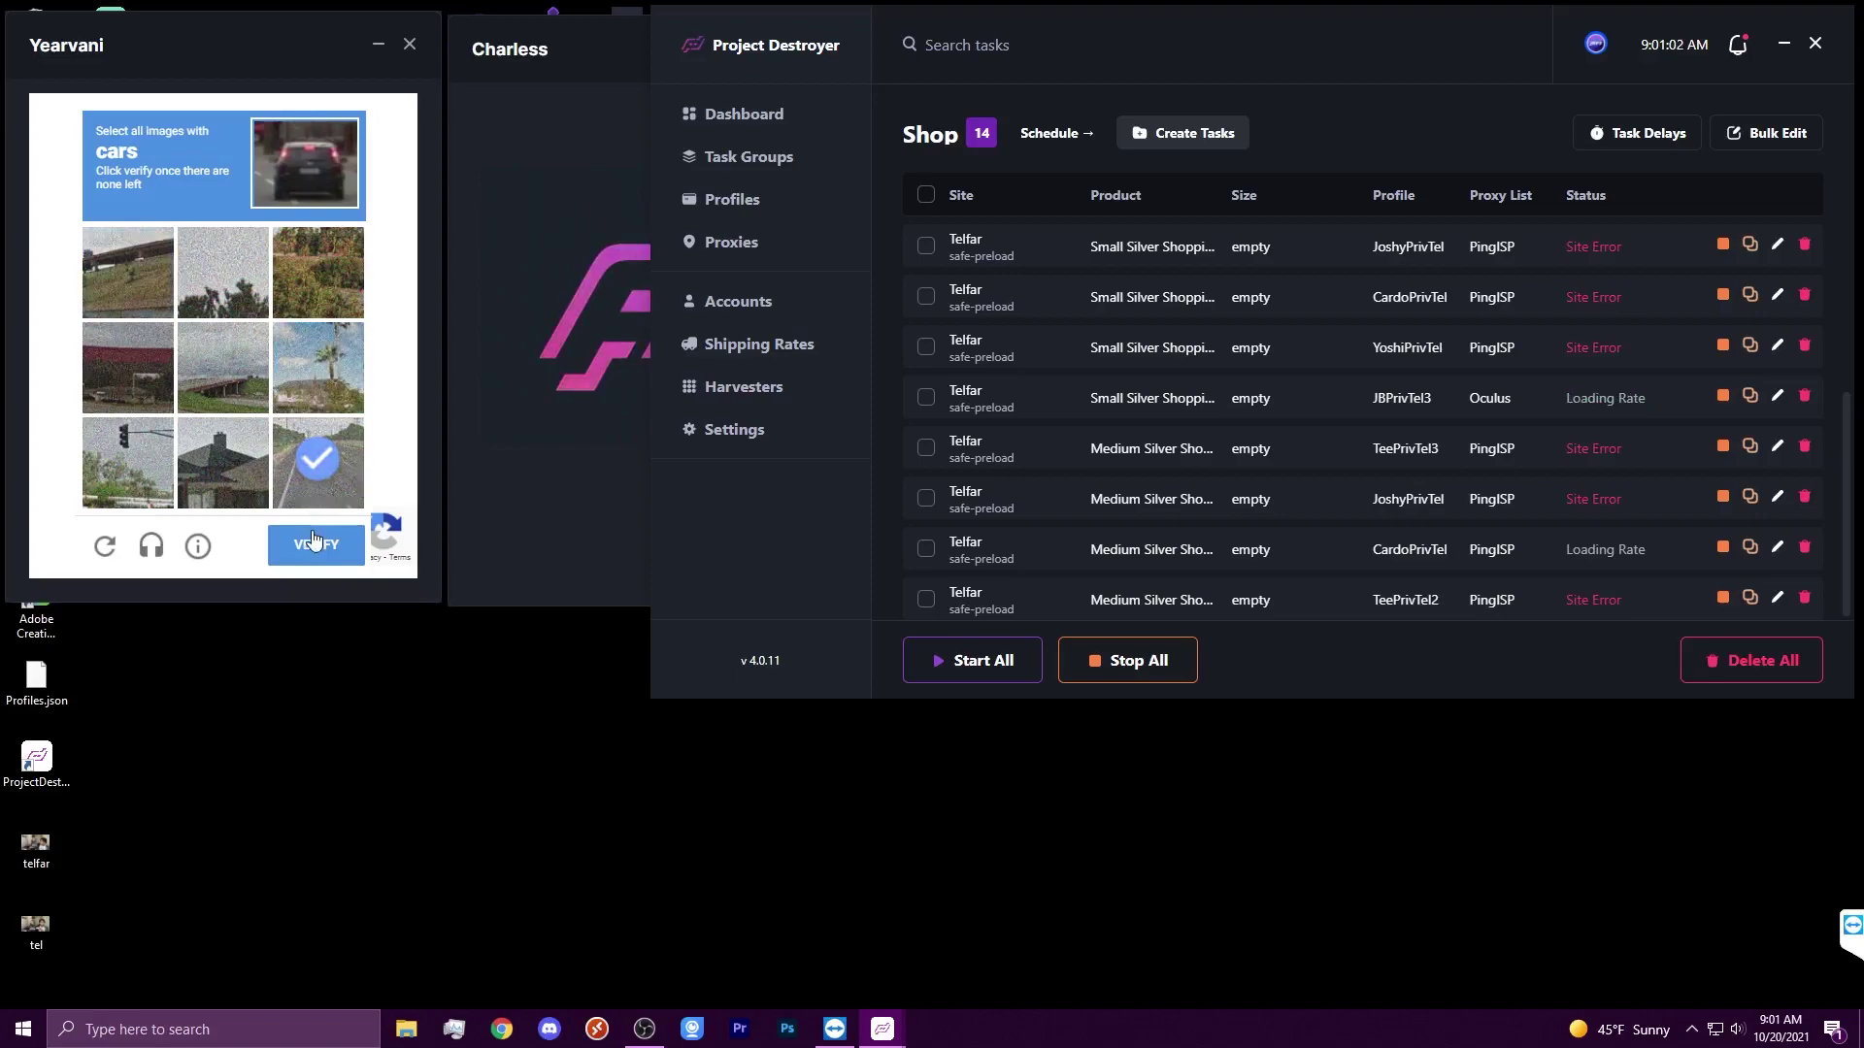
{"action": "left_click", "coordinate": [317, 493]}
{"action": "left_click", "coordinate": [317, 542]}
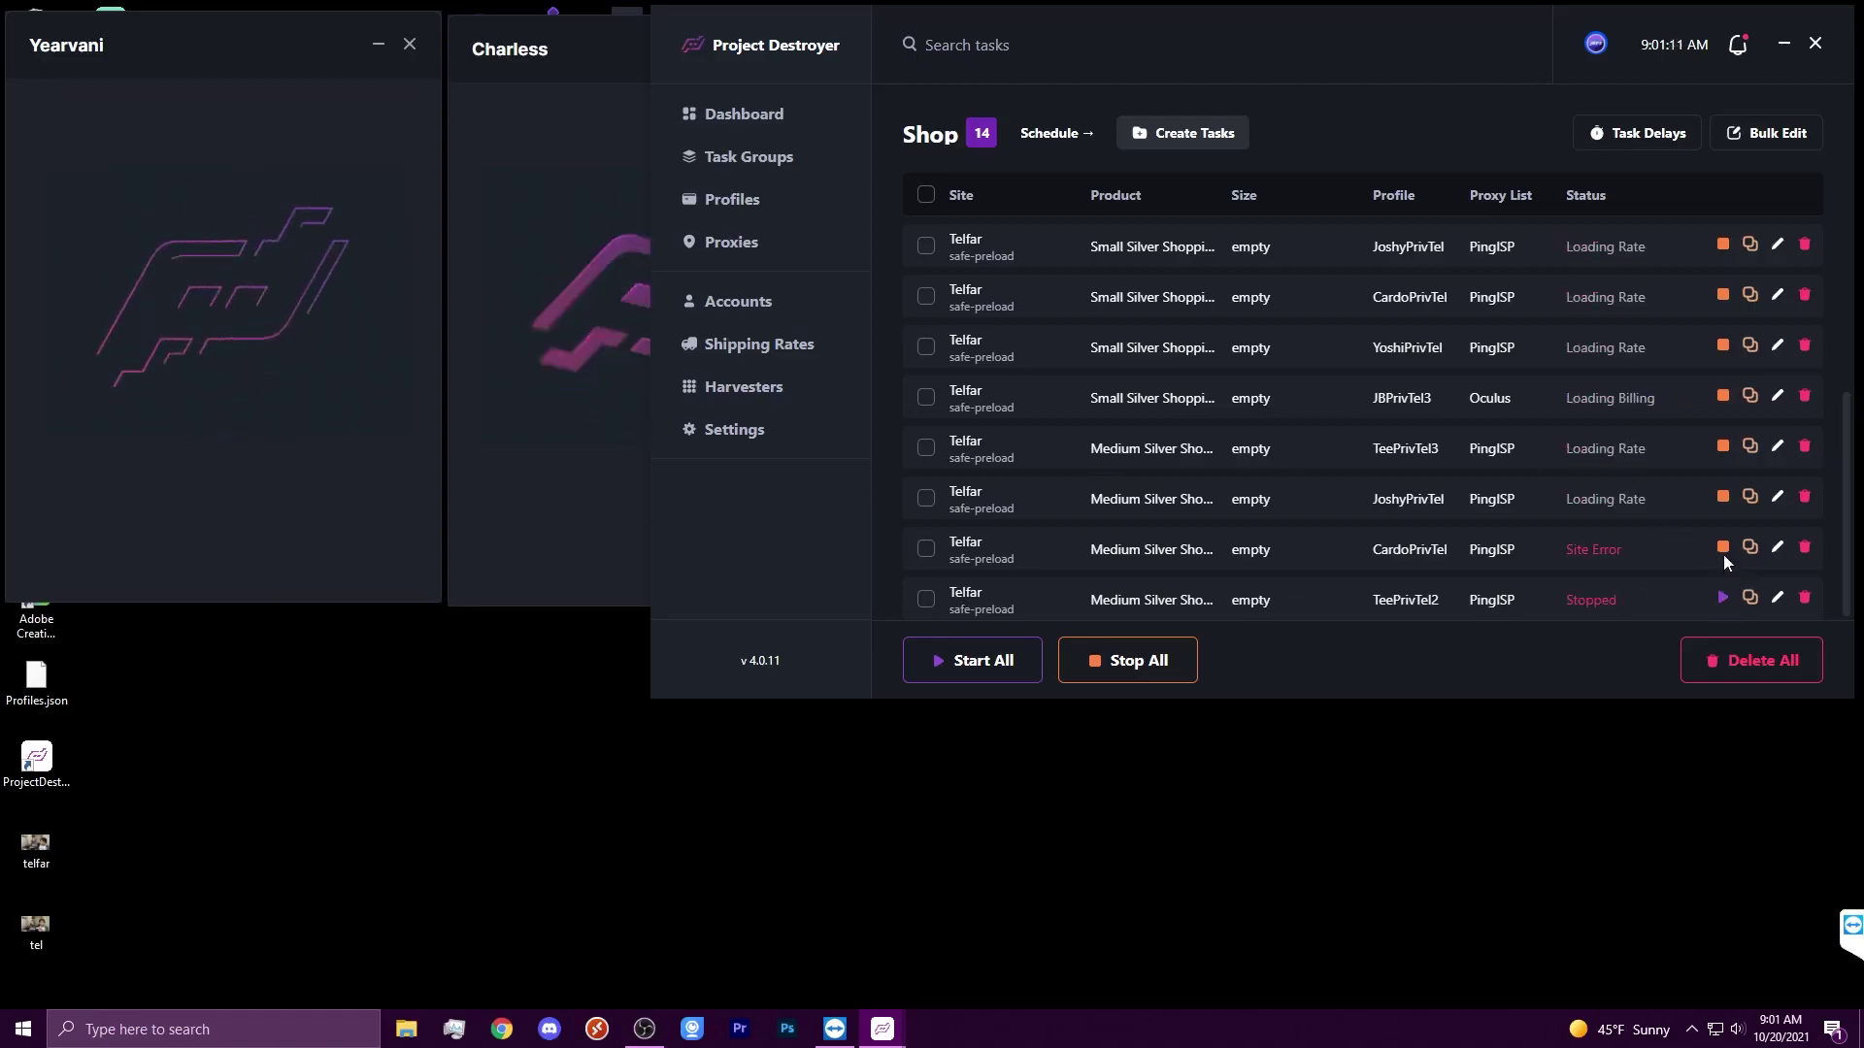
- Stop the Medium Silver Shopping Bag task using profile CardoPrivTel, and restart it with the proxy list set to Oculus
{"action": "left_click", "coordinate": [1721, 548]}
{"action": "left_click", "coordinate": [1777, 546]}
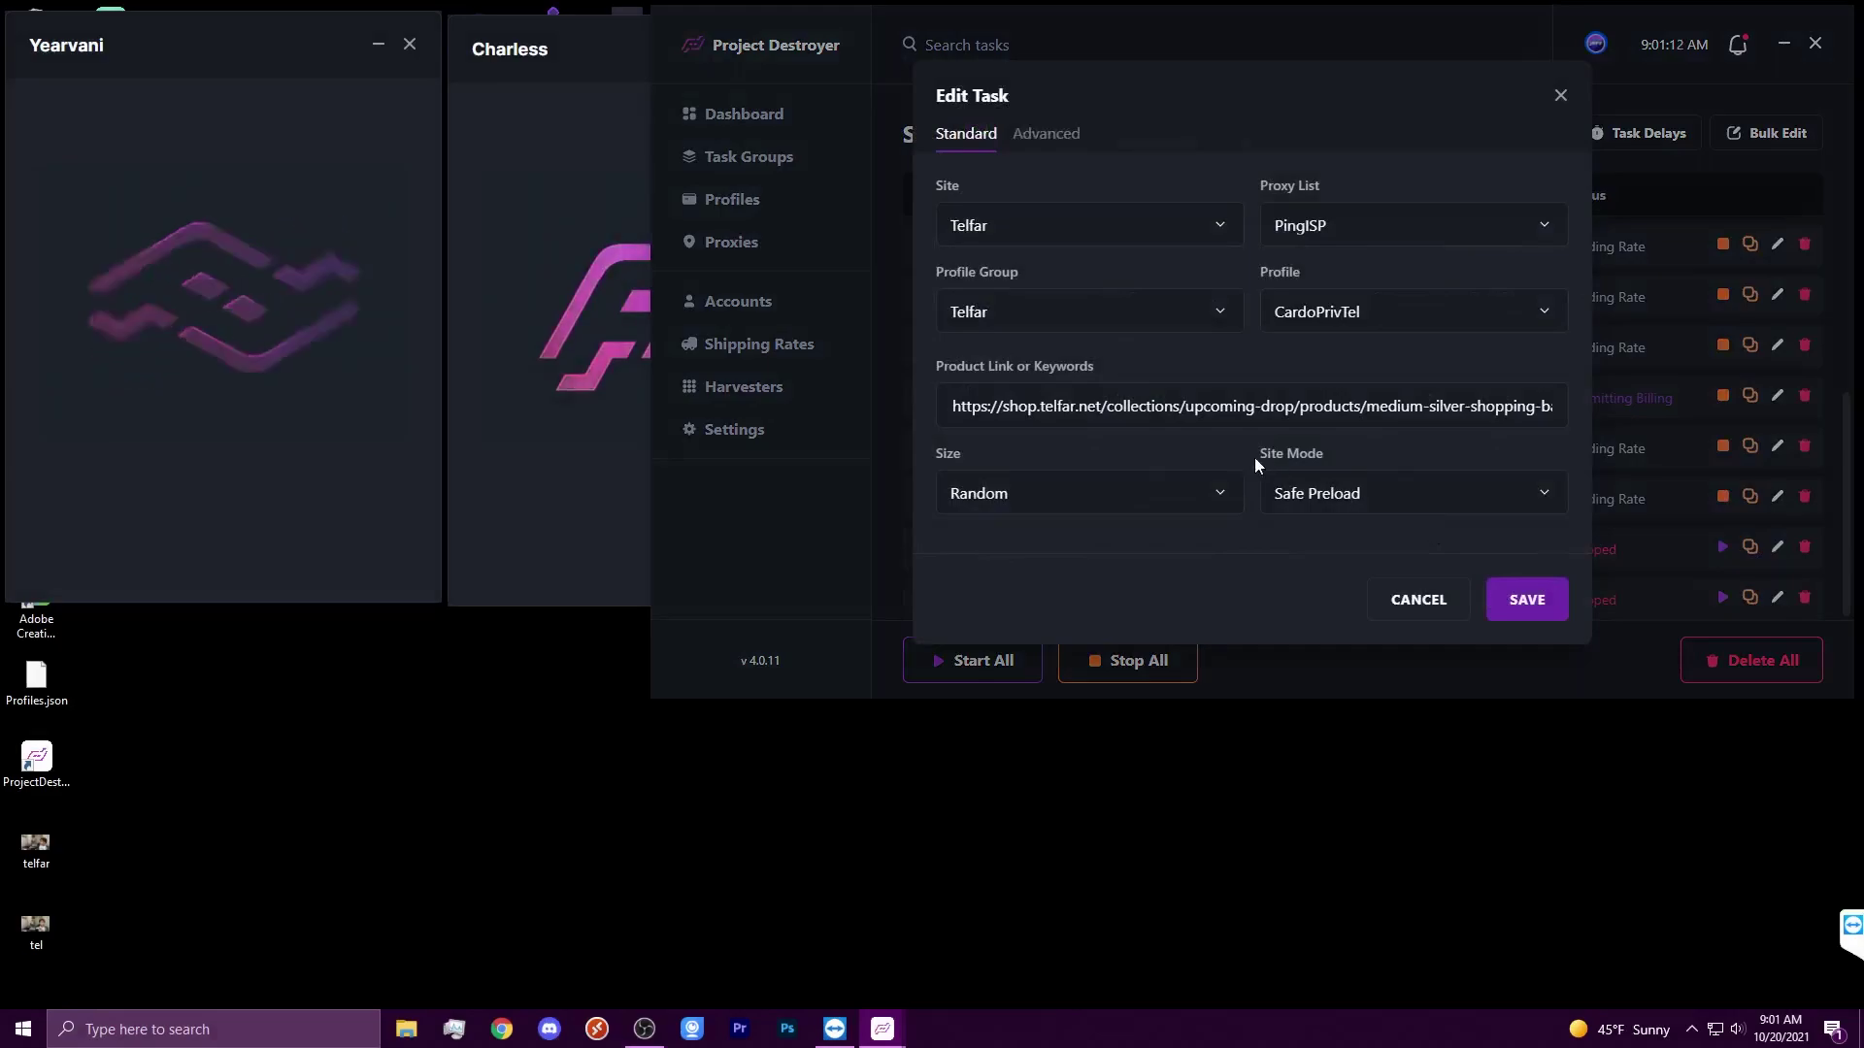
{"action": "left_click", "coordinate": [1351, 221]}
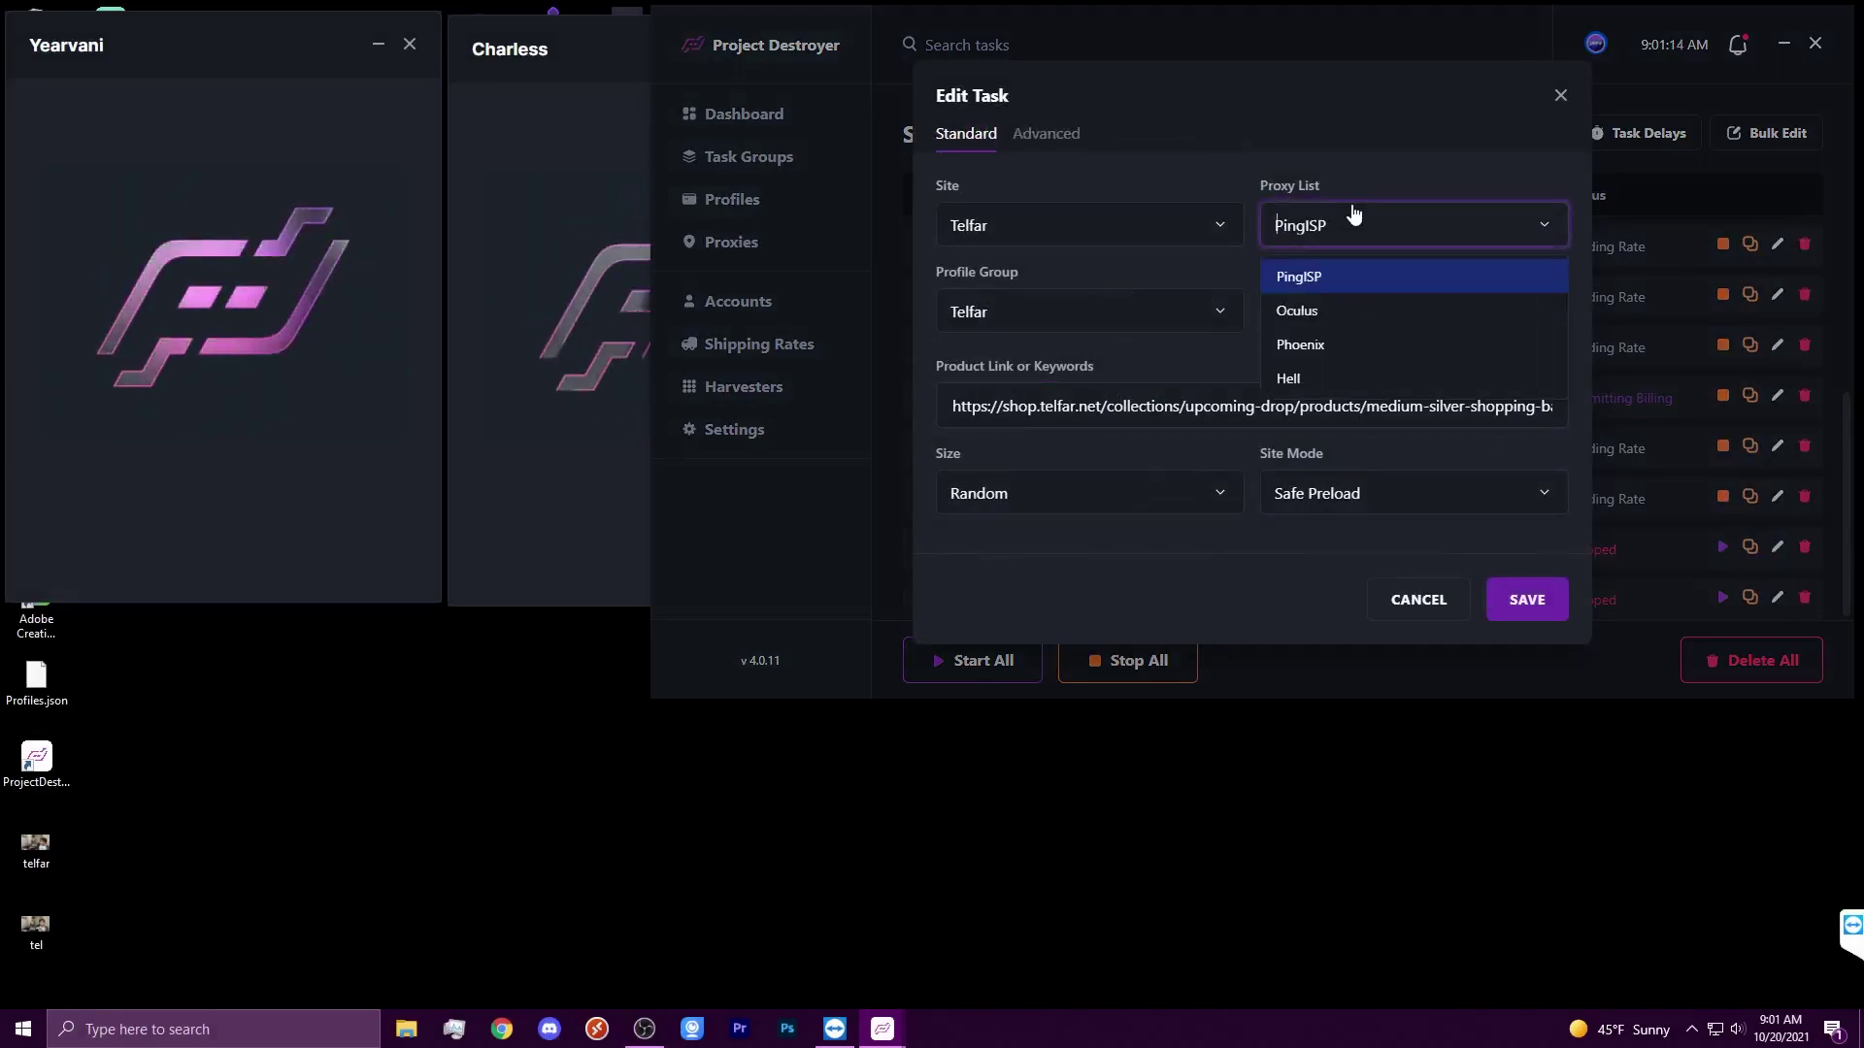
{"action": "left_click", "coordinate": [1323, 311]}
{"action": "left_click", "coordinate": [1530, 599]}
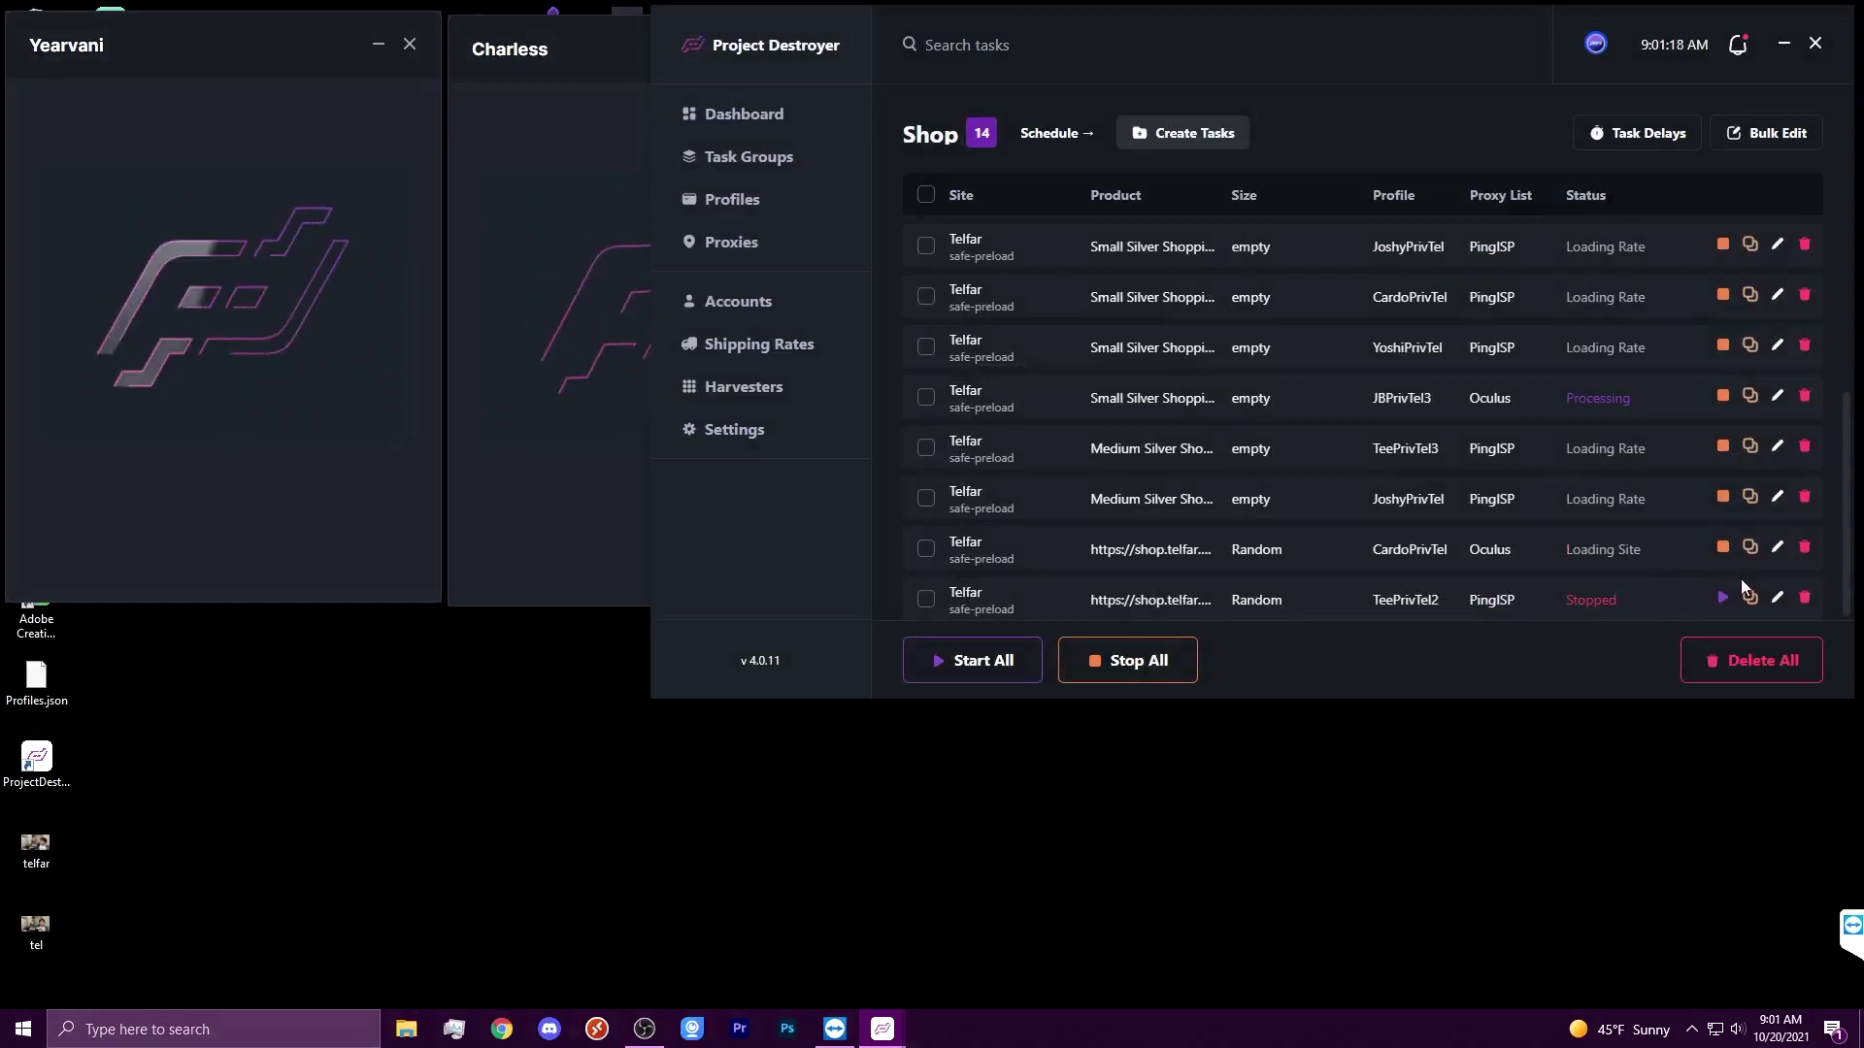
- Set the proxy list of the stopped Medium Silver Shopping Bag task using profile TeePrivTel2 to Oculus, and start the task
{"action": "left_click", "coordinate": [1778, 598]}
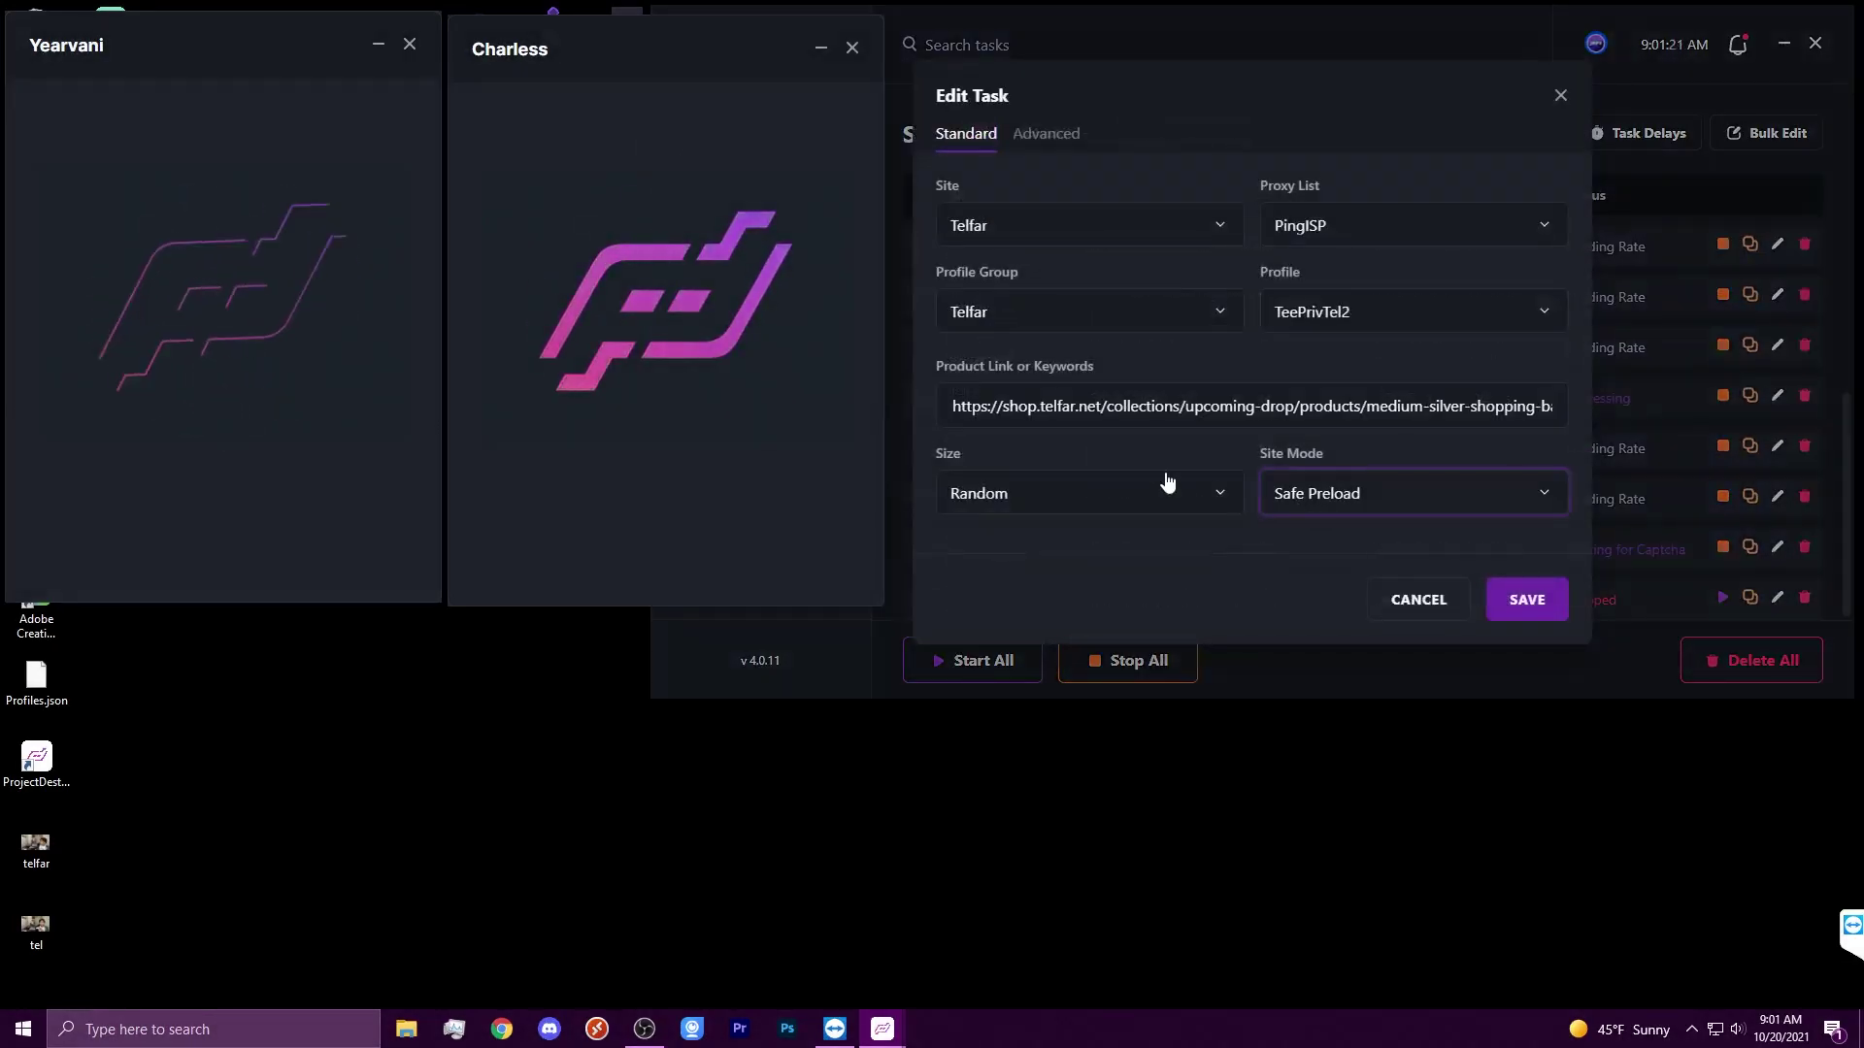
{"action": "left_click", "coordinate": [1305, 233]}
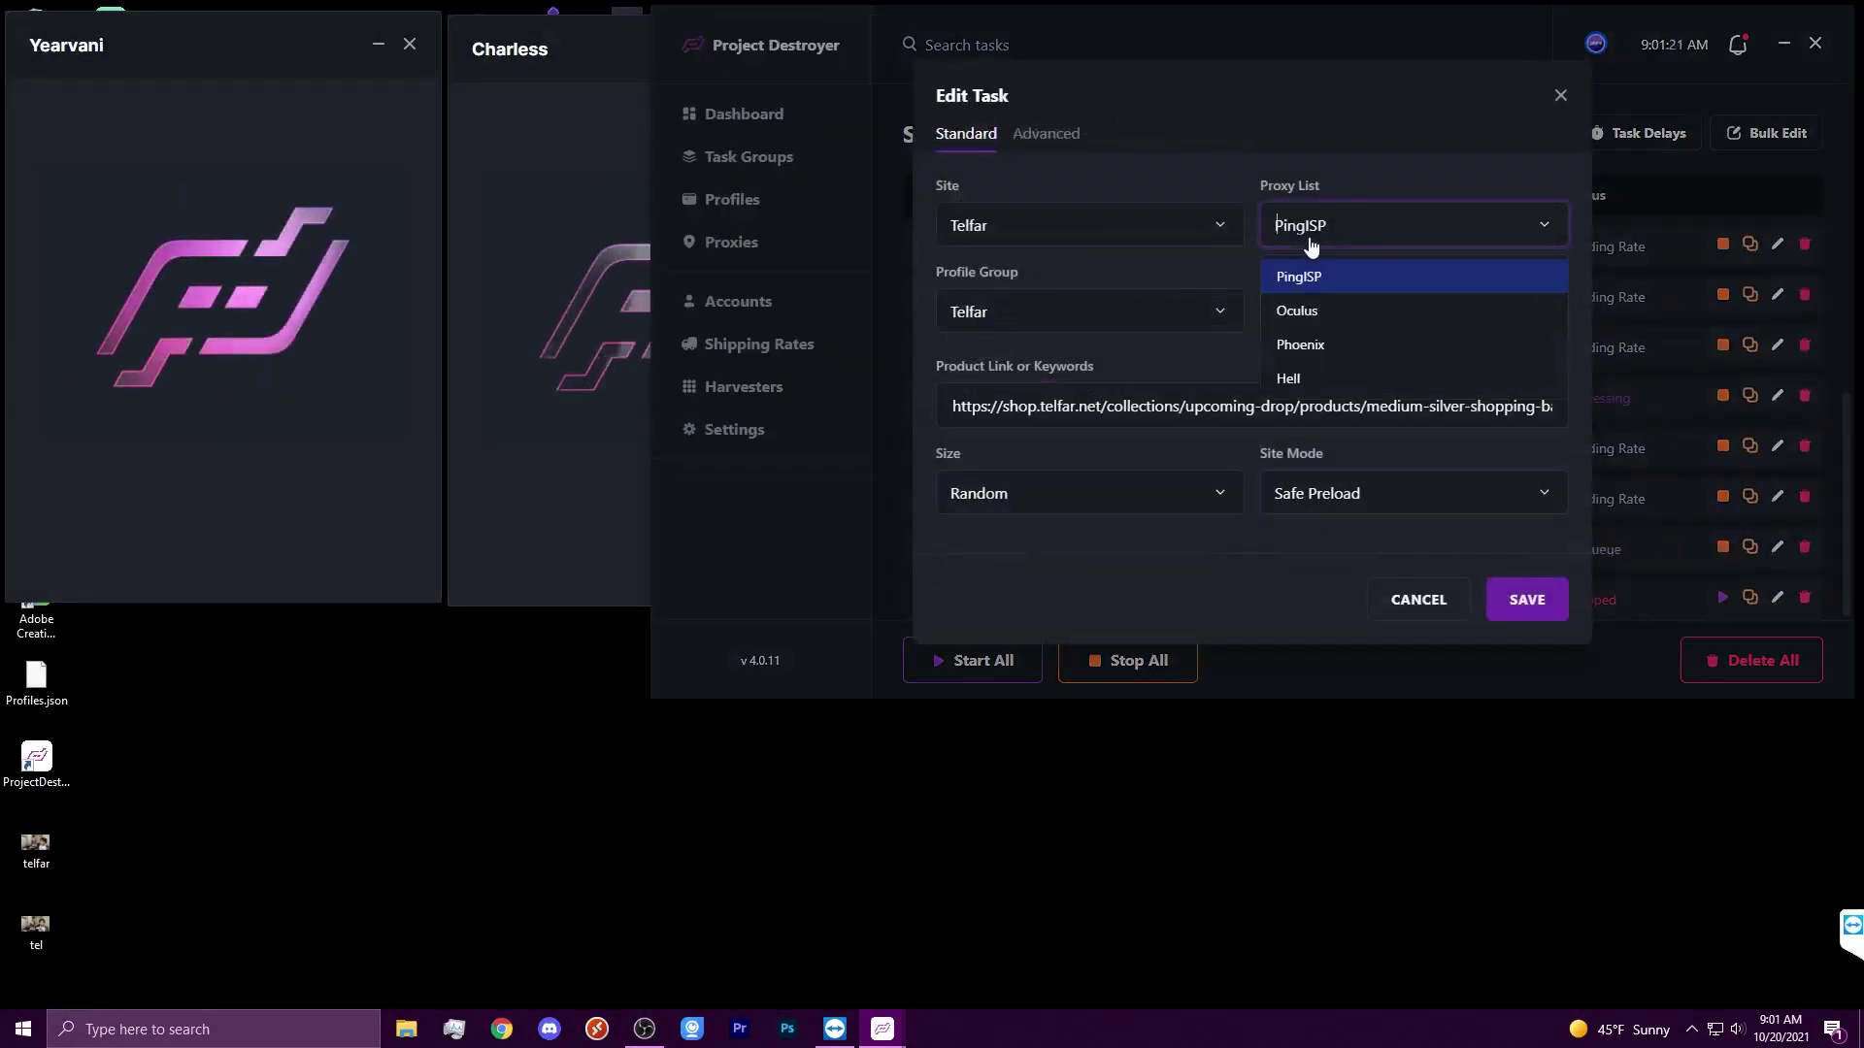
{"action": "left_click", "coordinate": [1312, 310]}
{"action": "left_click", "coordinate": [1524, 597]}
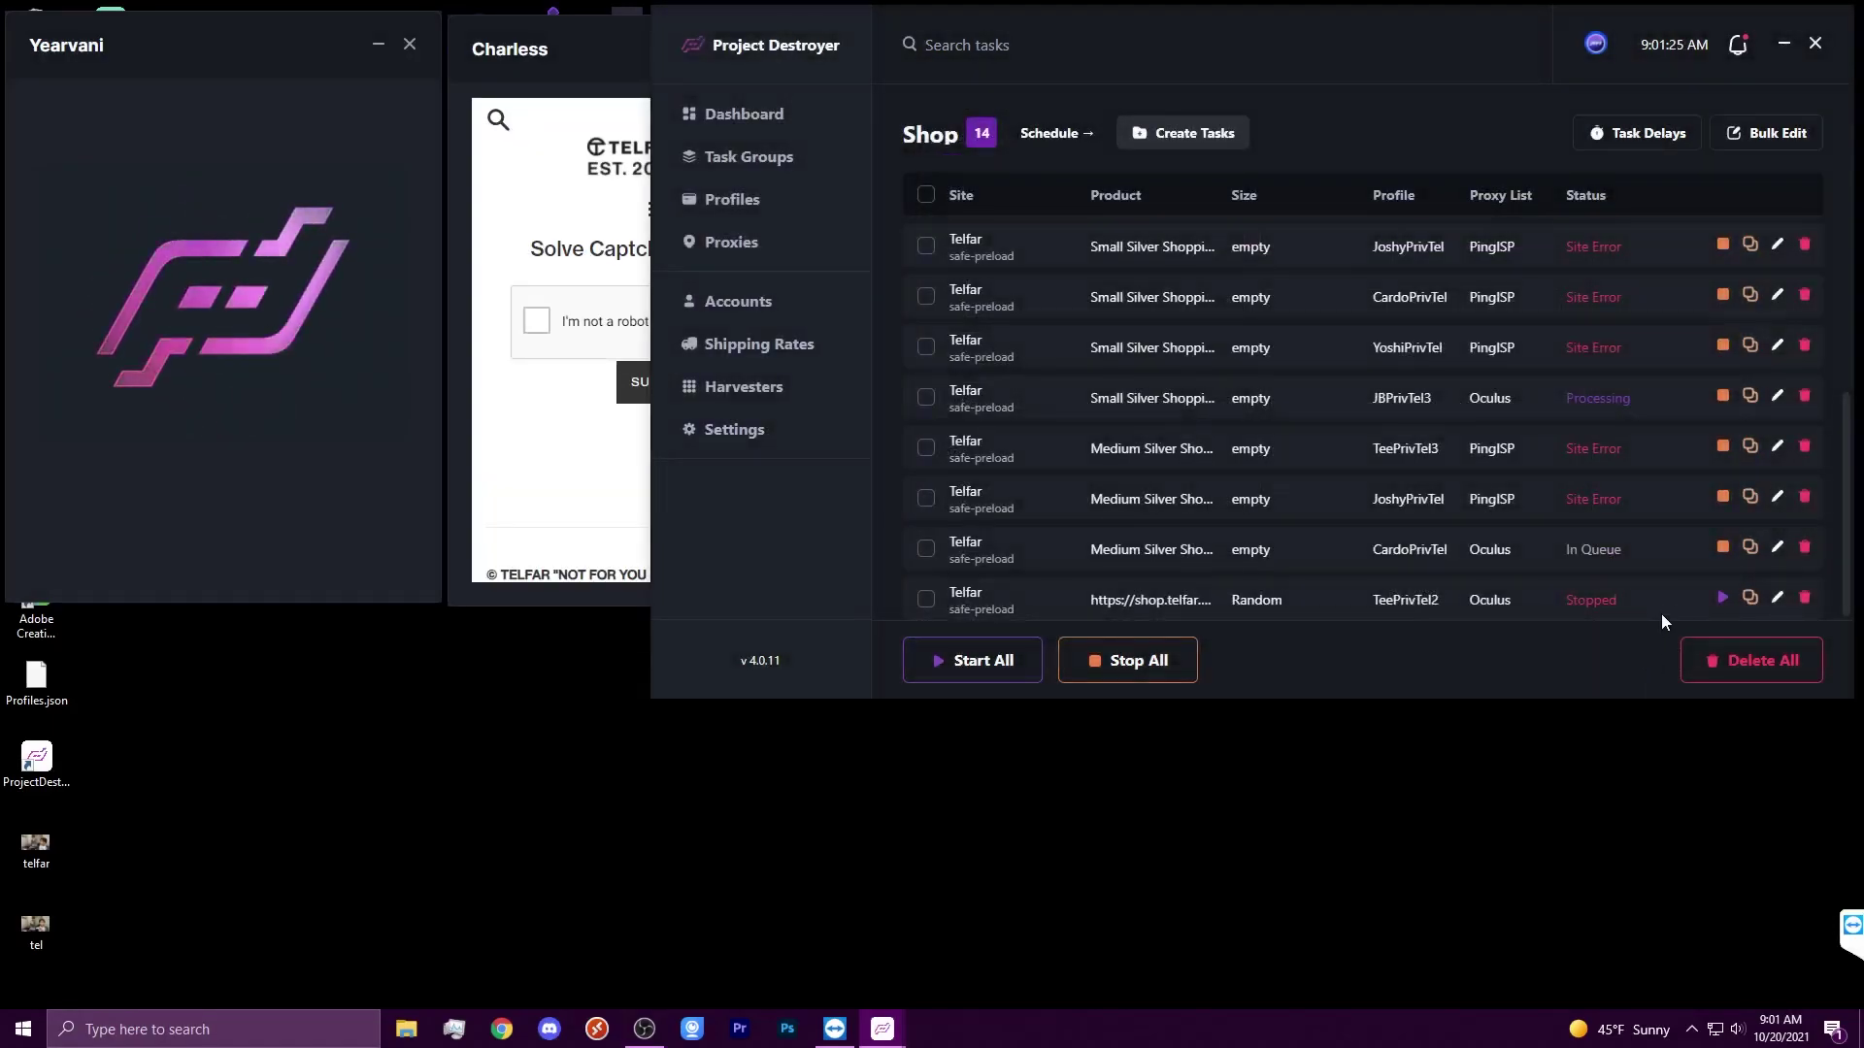
{"action": "left_click", "coordinate": [1723, 596]}
- Answer the traffic lights and buses captcha challenges in the second harvester window by selecting the matching squares
{"action": "left_click", "coordinate": [643, 410]}
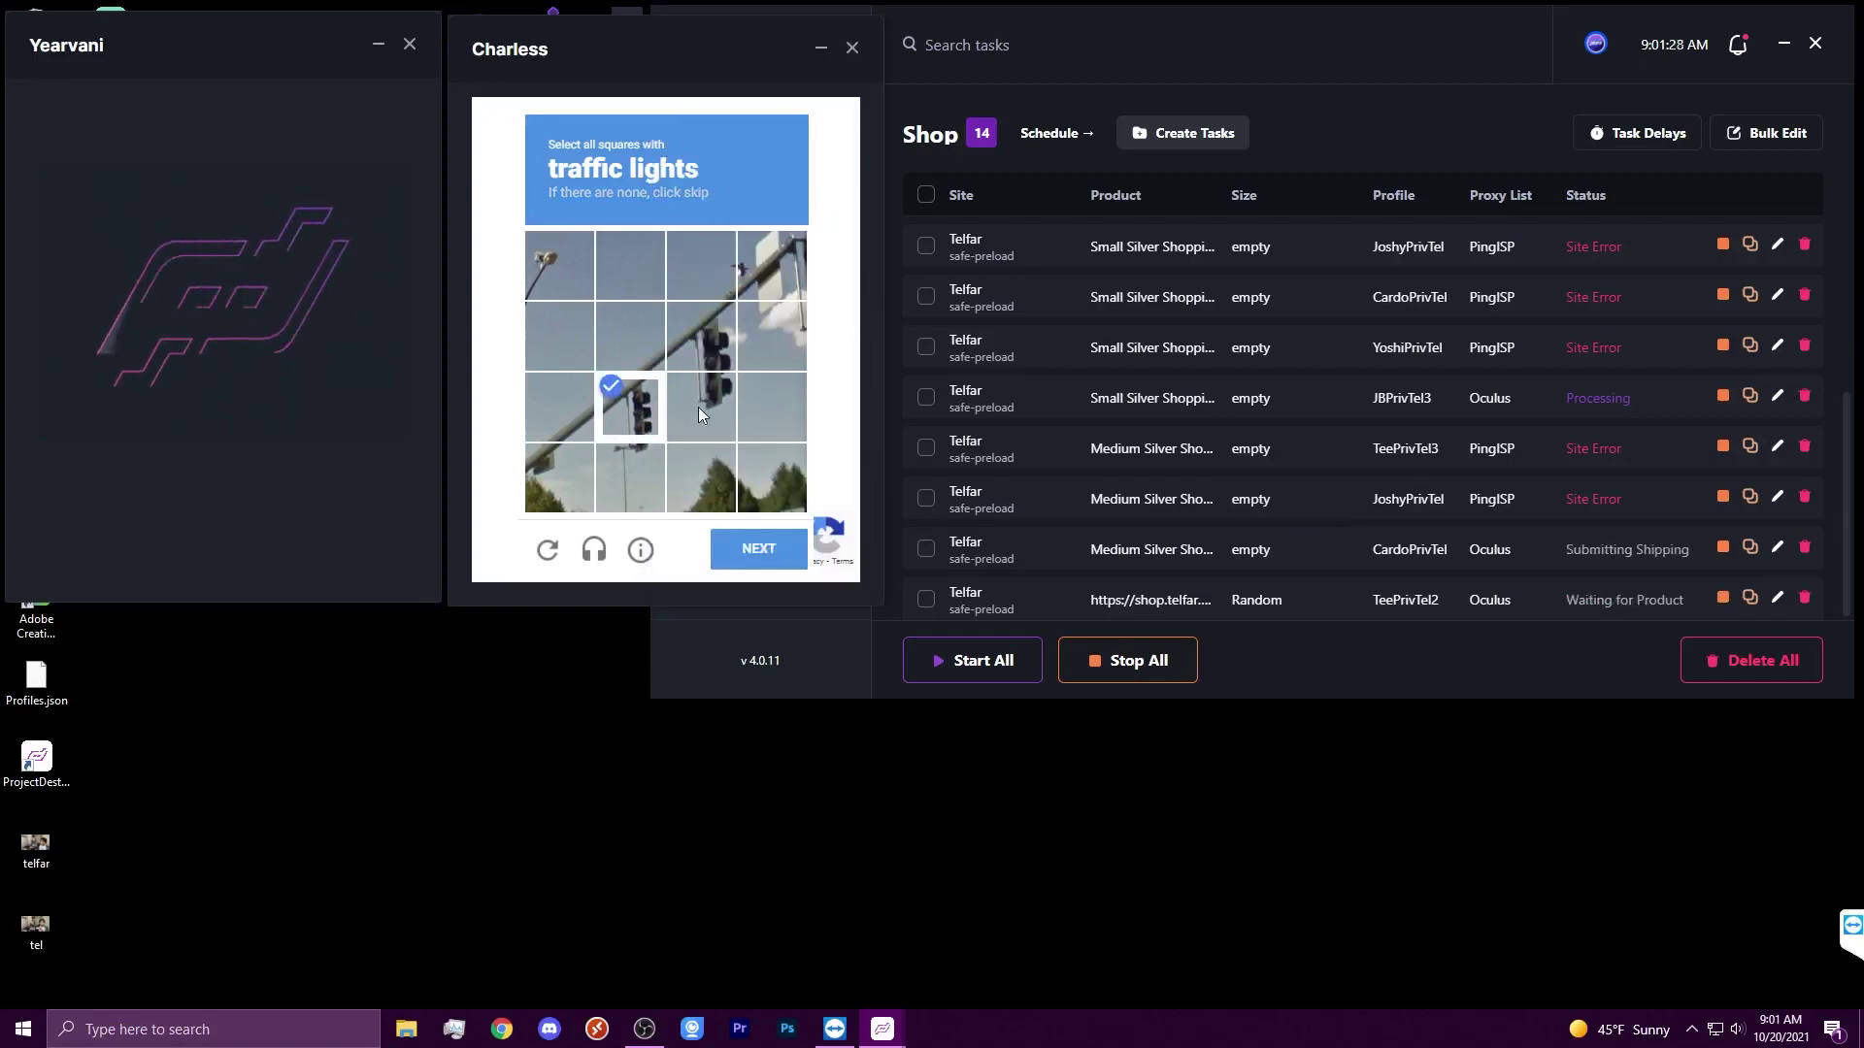
{"action": "left_click", "coordinate": [759, 547]}
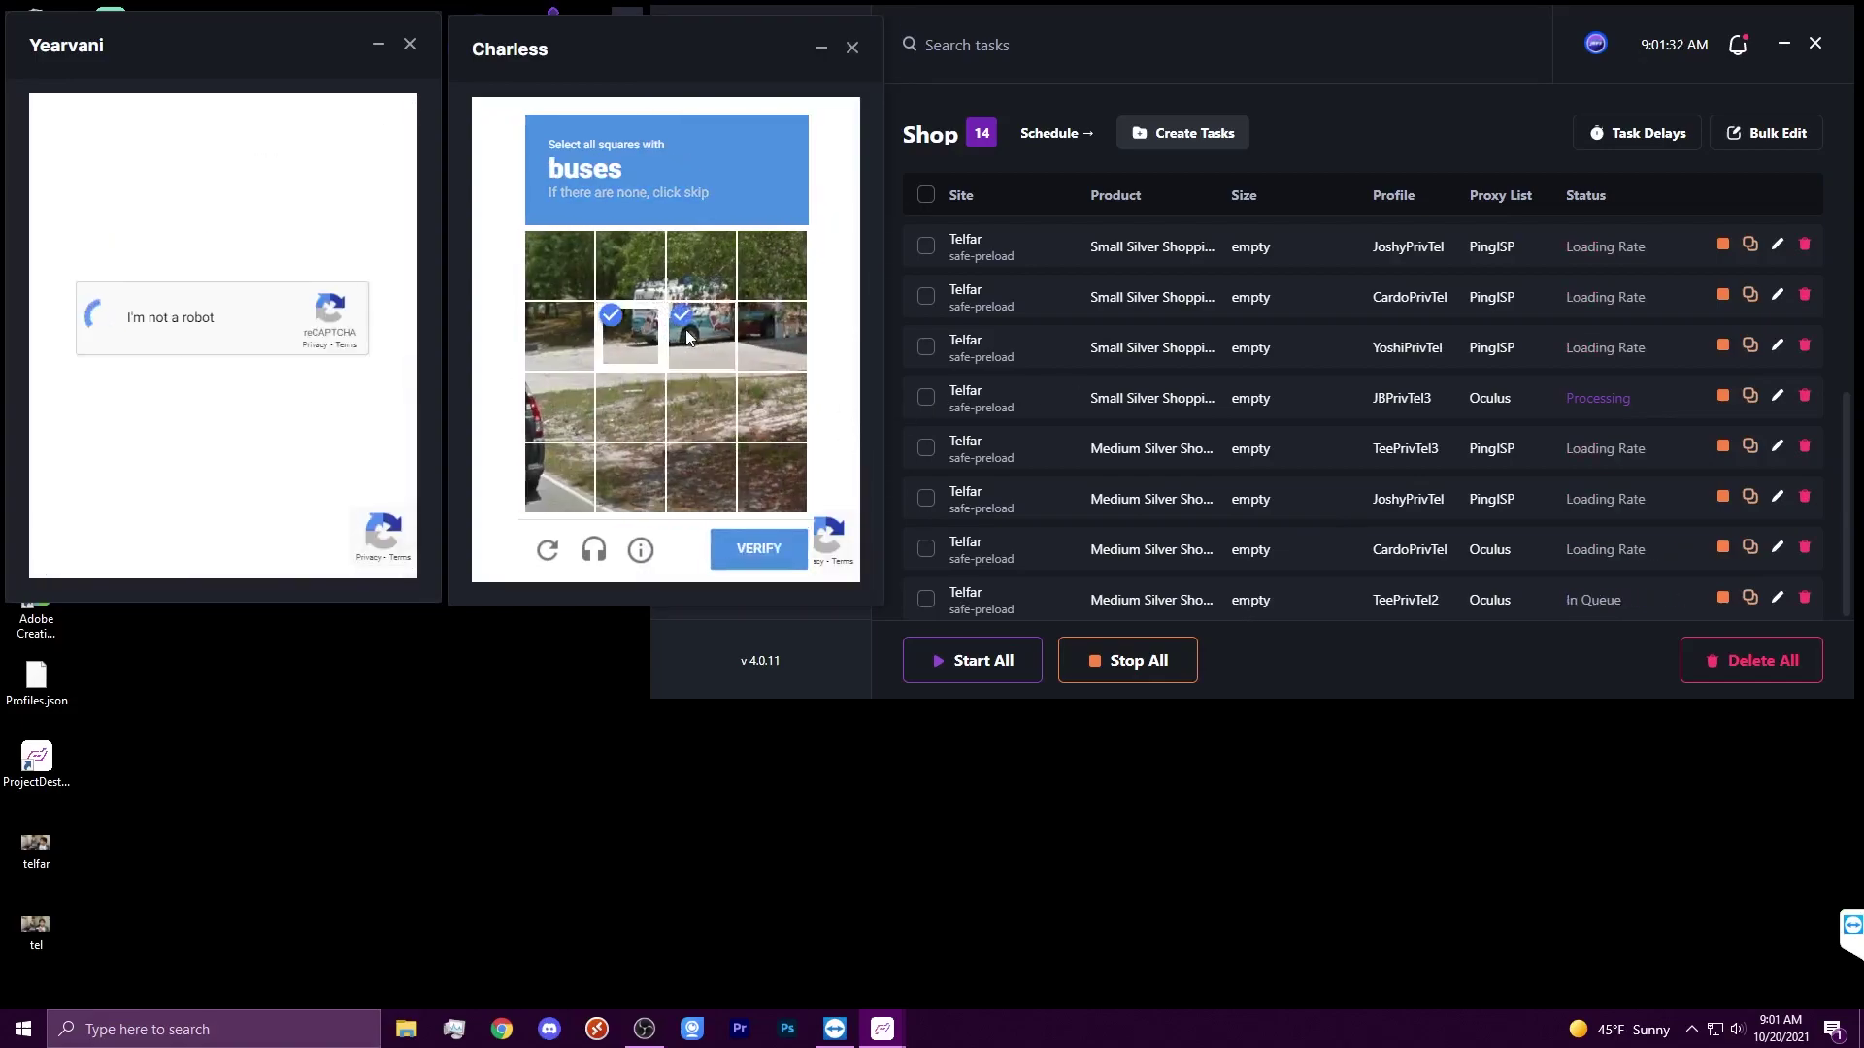
{"action": "left_click", "coordinate": [768, 266]}
{"action": "left_click", "coordinate": [697, 259]}
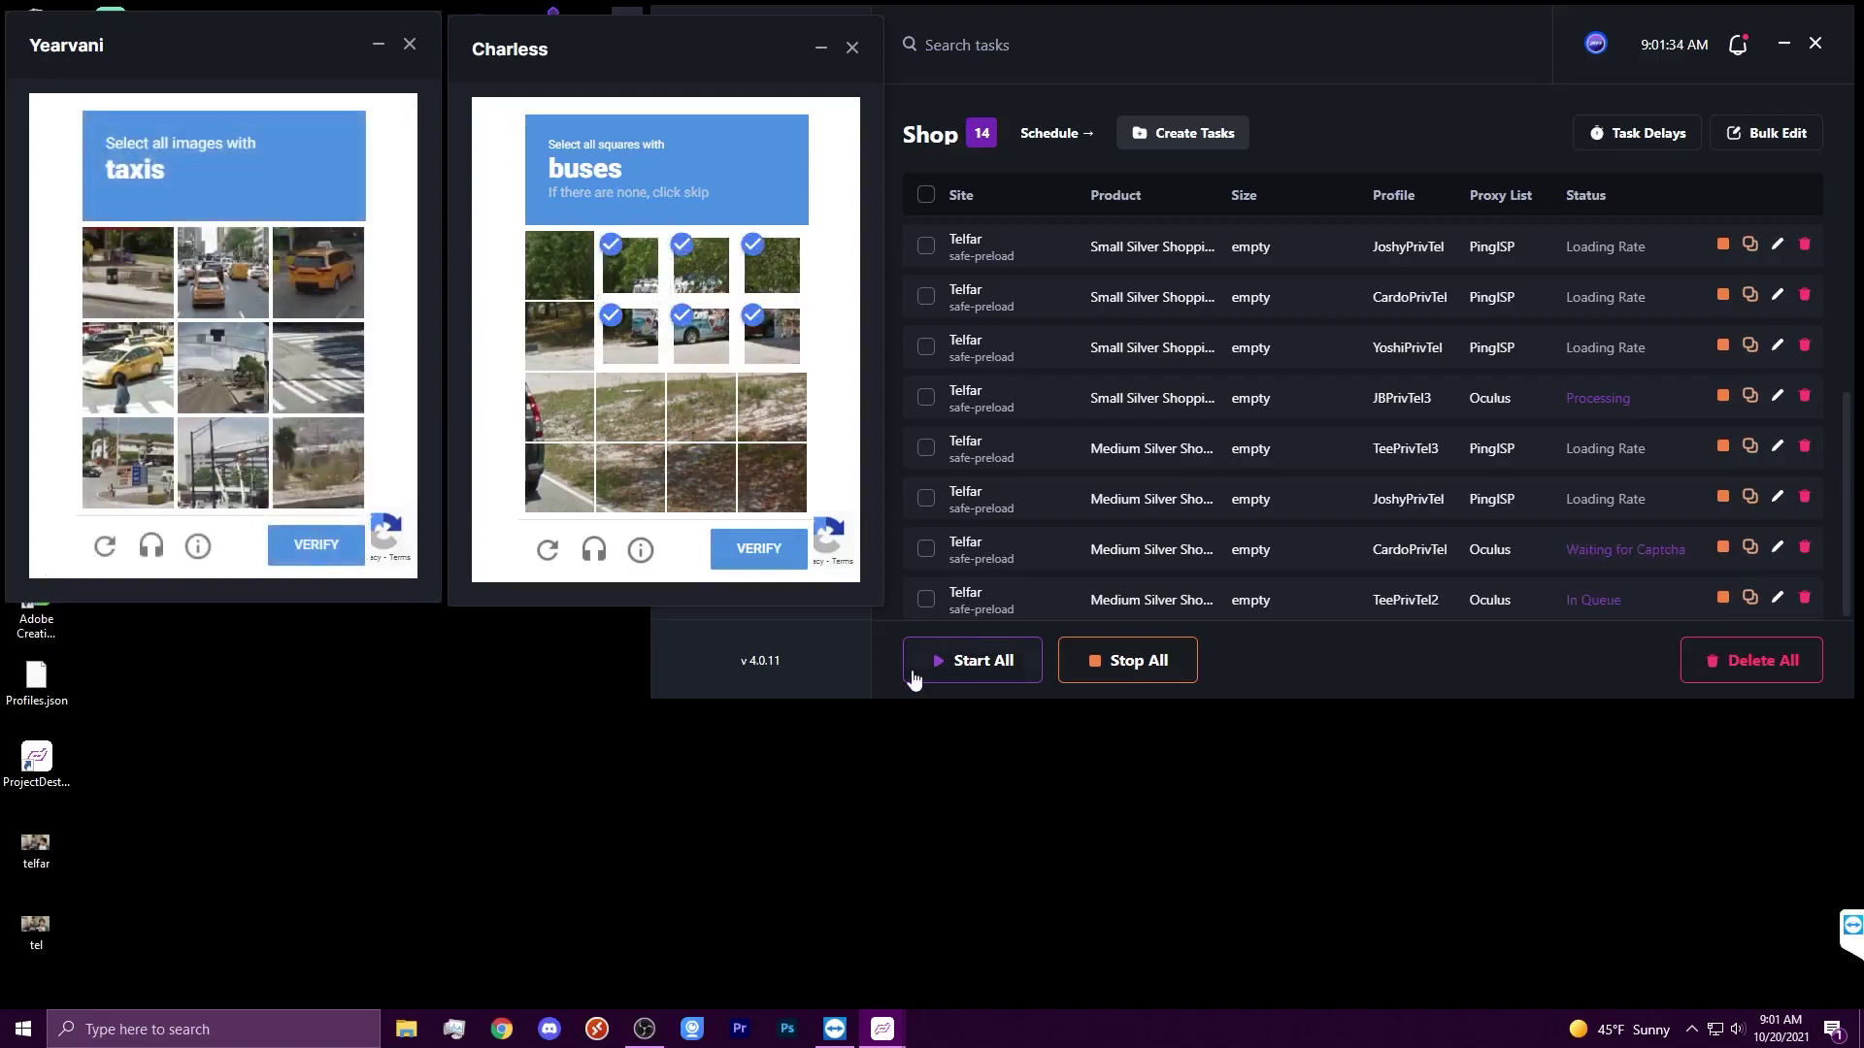
- Select the taxi images in the first harvester's captcha and skip the bicycles challenge in the second one
{"action": "left_click", "coordinate": [172, 355]}
{"action": "left_click", "coordinate": [216, 296]}
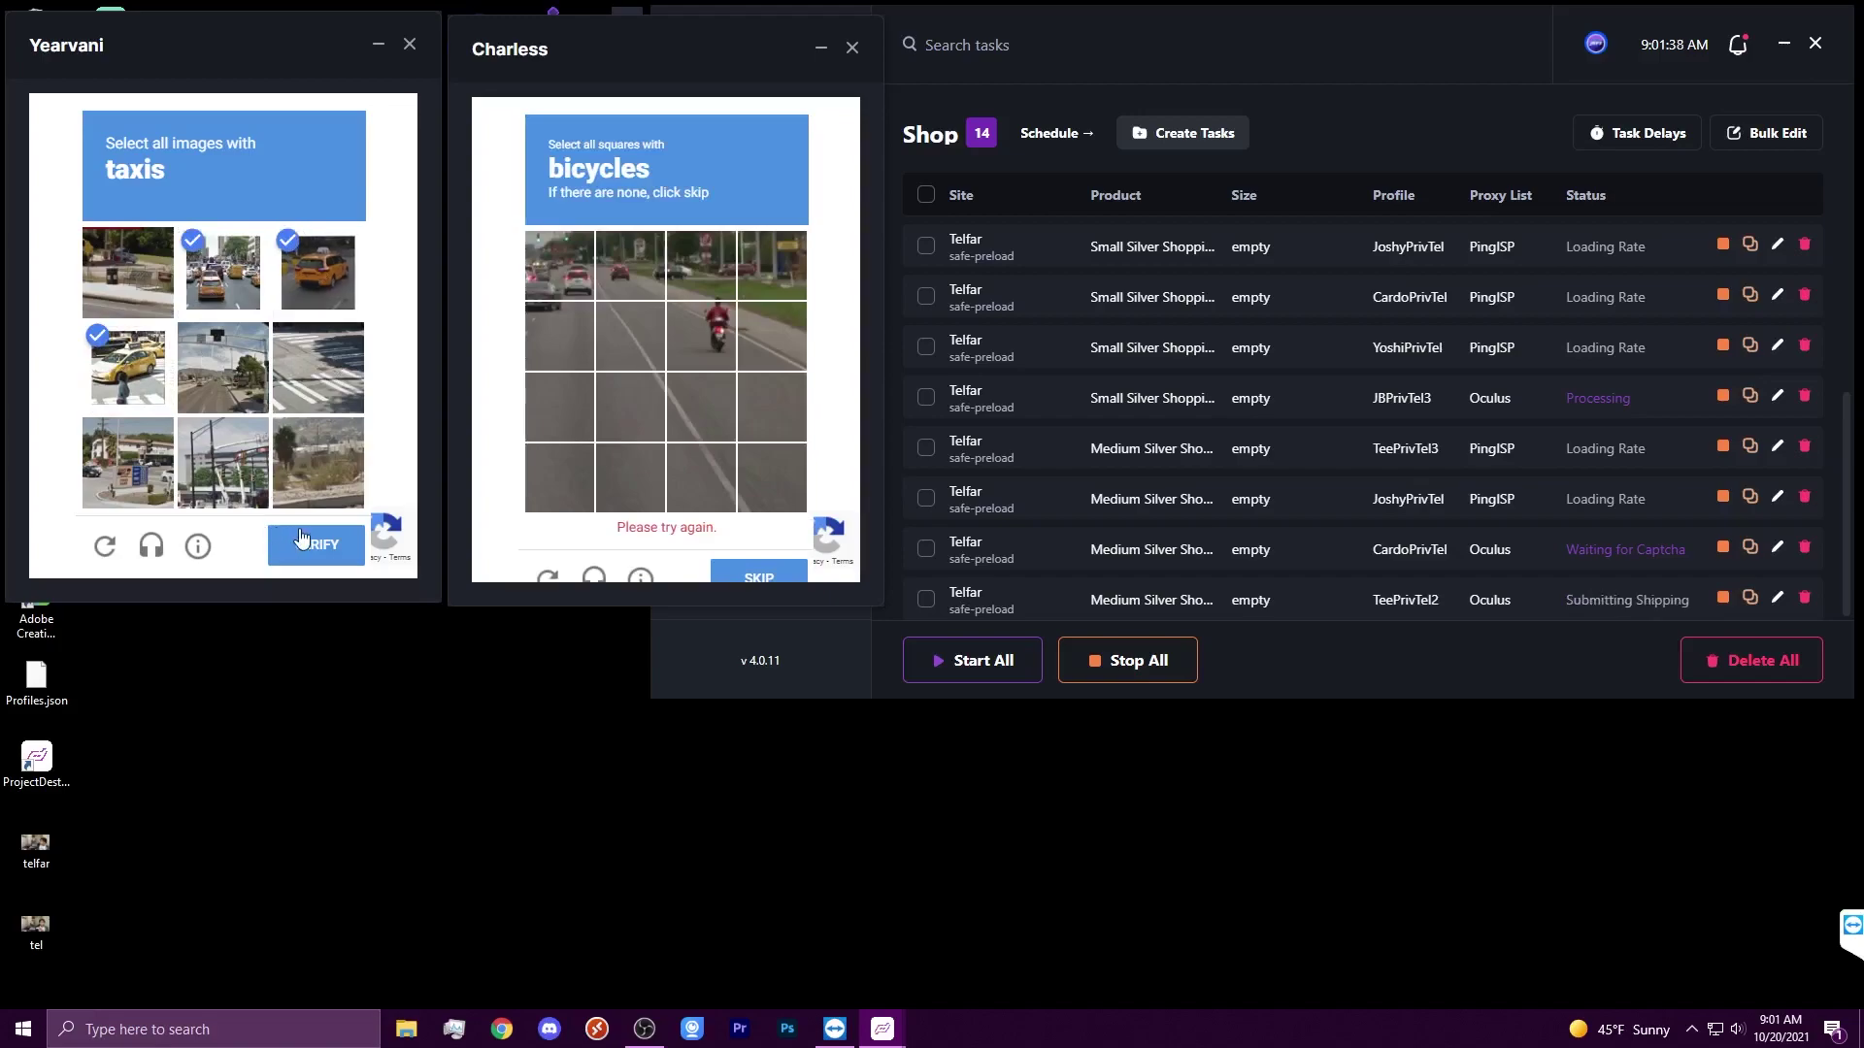
{"action": "left_click", "coordinate": [721, 578]}
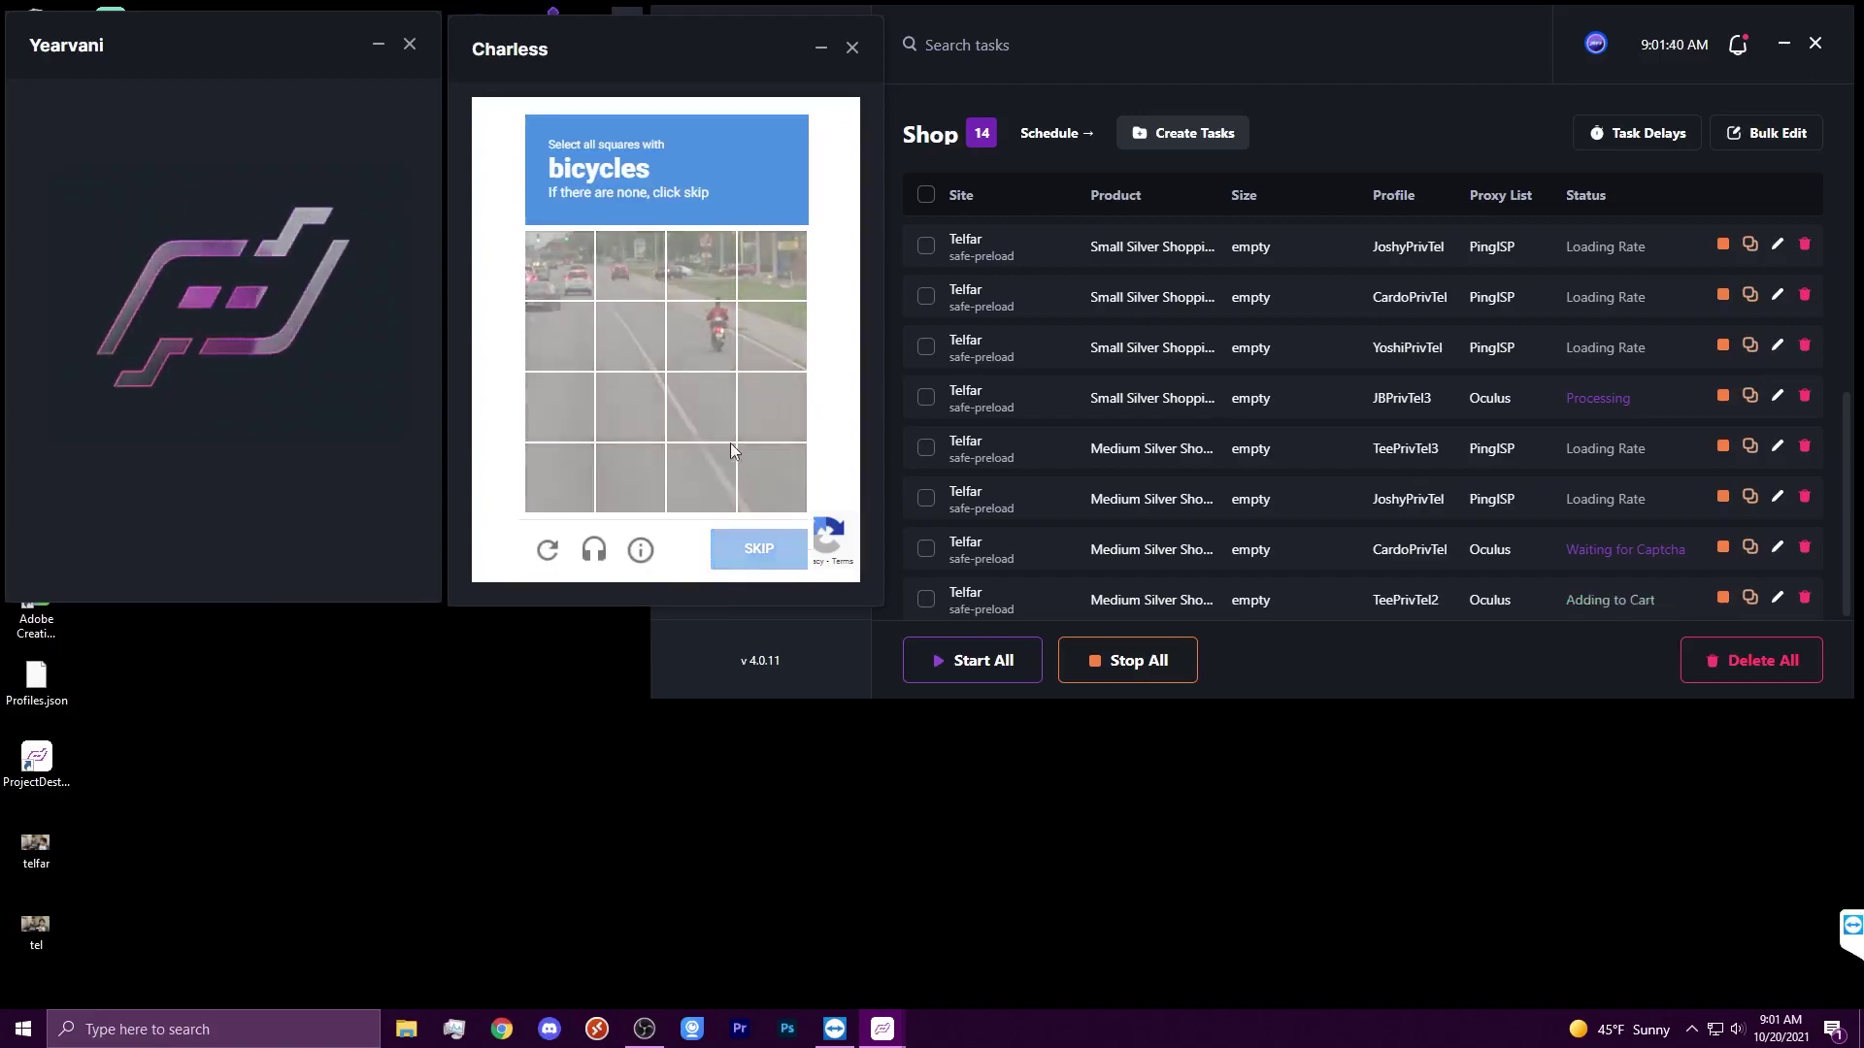
- Select and submit the crosswalk squares around the parked cars and pickup truck in the second harvester's captcha
{"action": "left_click", "coordinate": [587, 342]}
{"action": "left_click", "coordinate": [631, 340]}
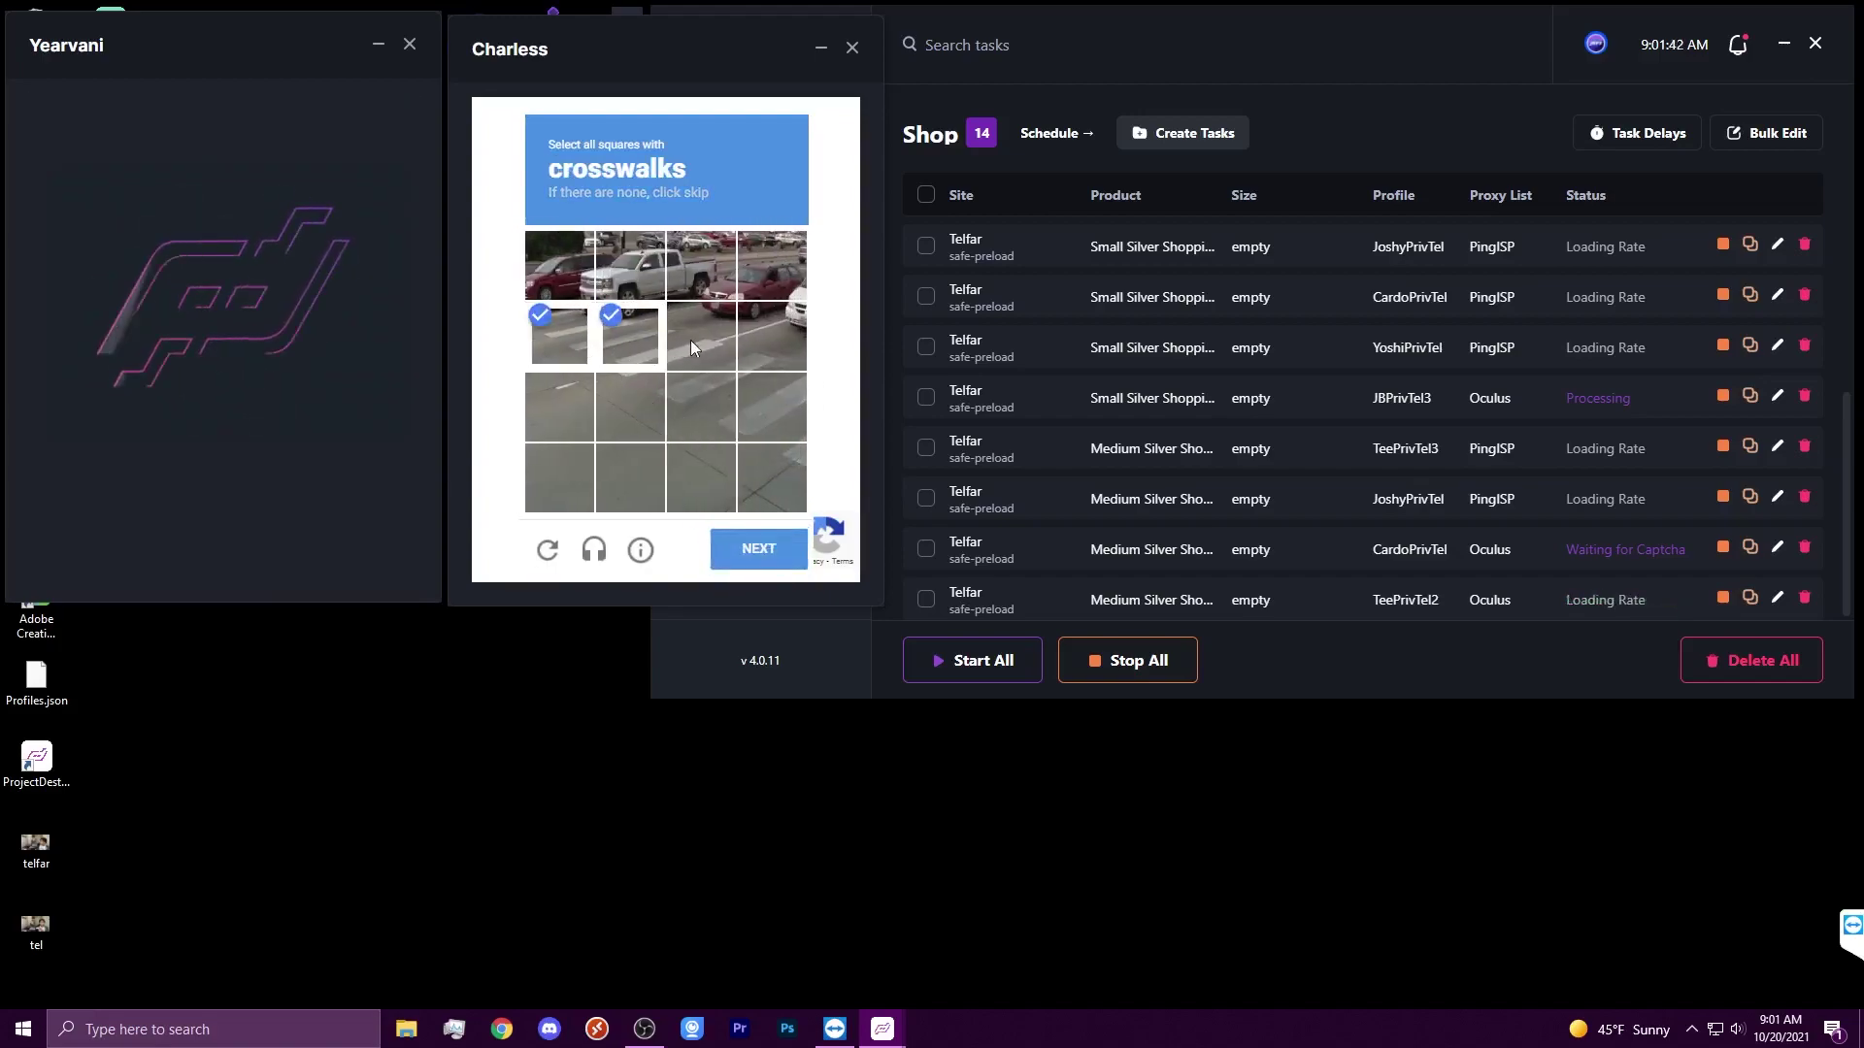
{"action": "left_click", "coordinate": [703, 397]}
{"action": "left_click", "coordinate": [773, 399]}
{"action": "left_click", "coordinate": [771, 466]}
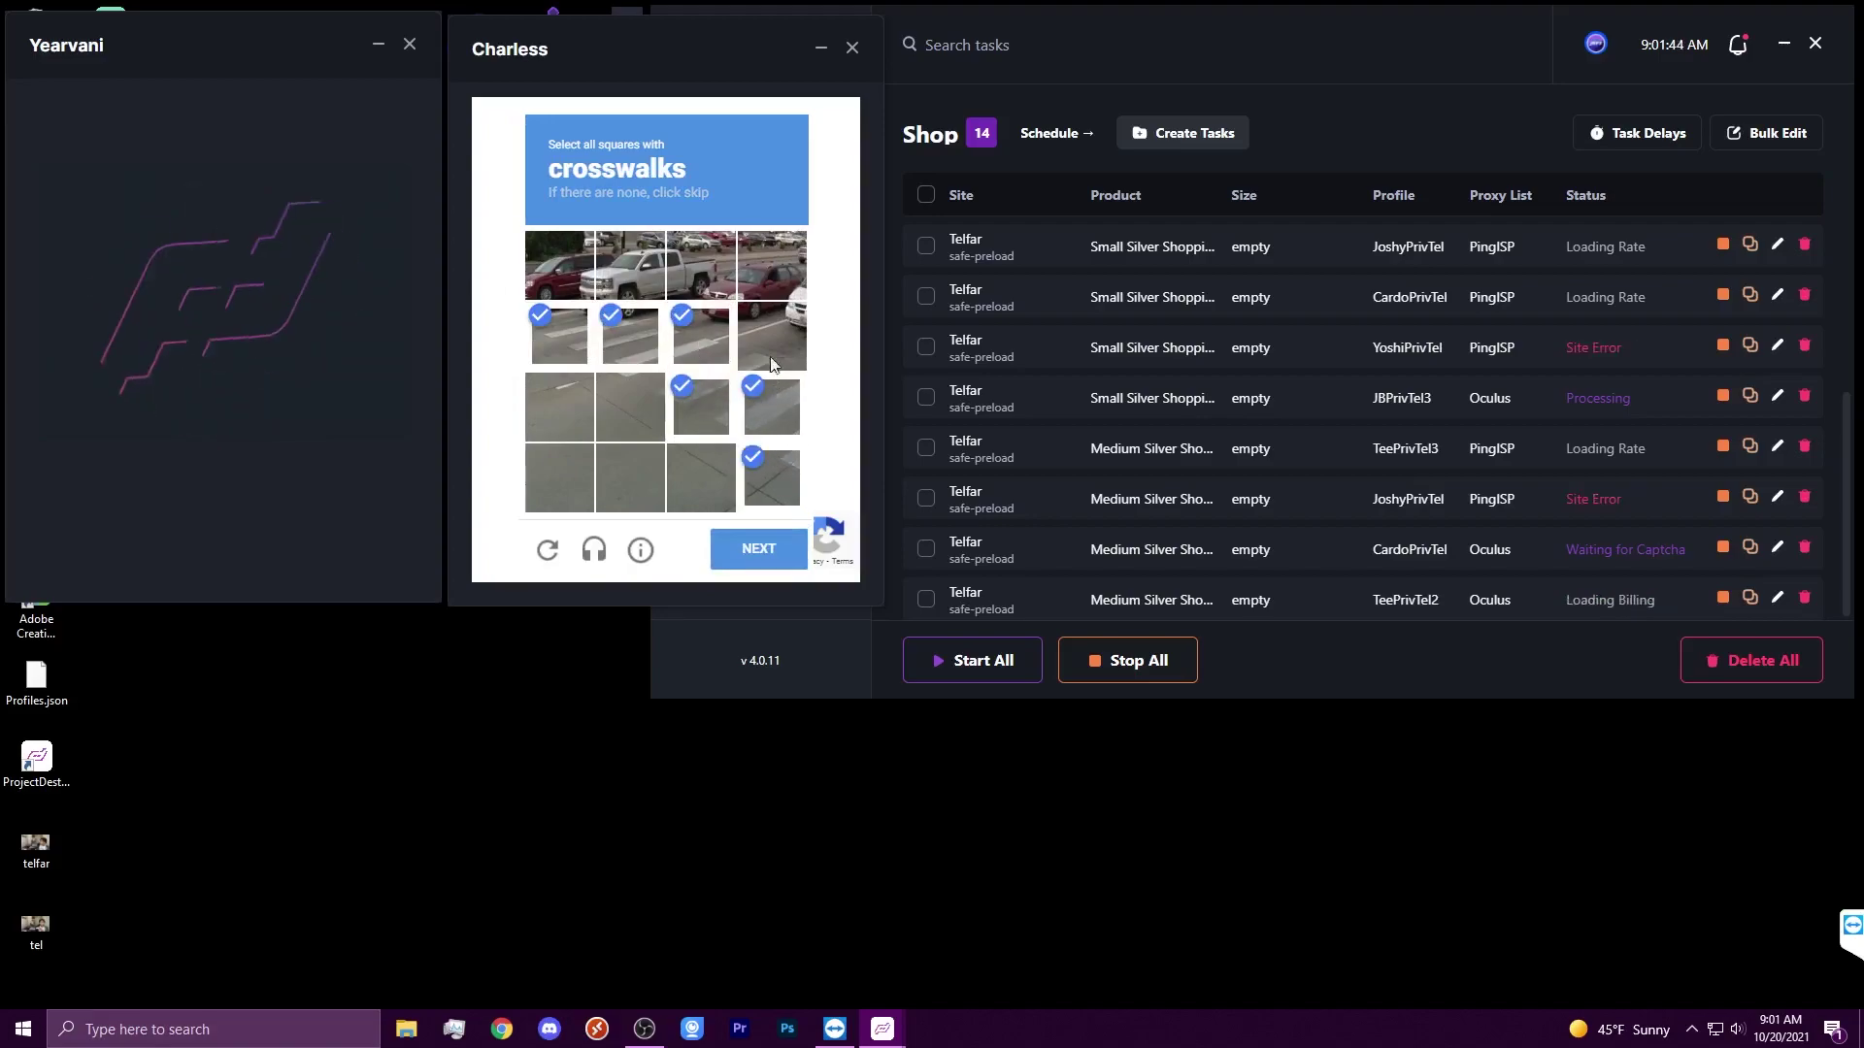
{"action": "left_click", "coordinate": [771, 335]}
{"action": "left_click", "coordinate": [772, 561]}
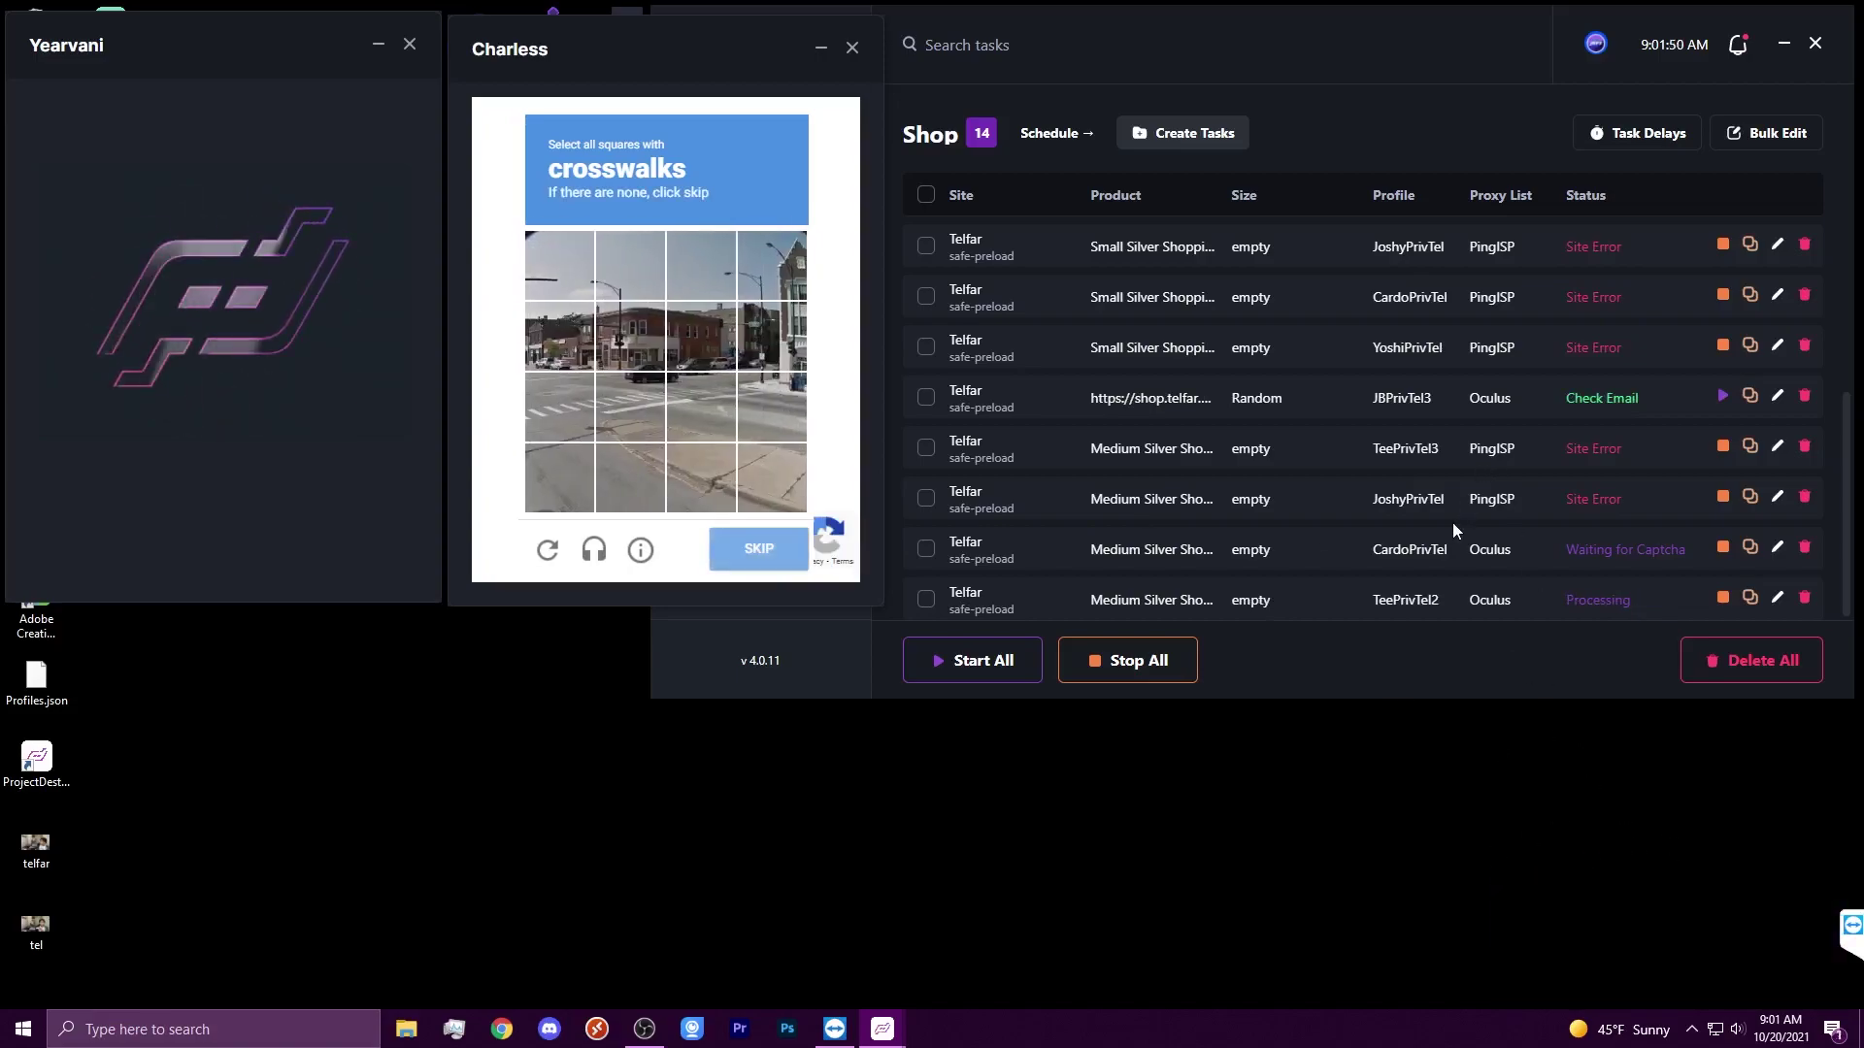
- Select and submit the crosswalk squares along the street in front of the brick buildings in the second harvester's captcha
{"action": "left_click", "coordinate": [563, 408]}
{"action": "left_click", "coordinate": [632, 408]}
{"action": "left_click", "coordinate": [701, 406]}
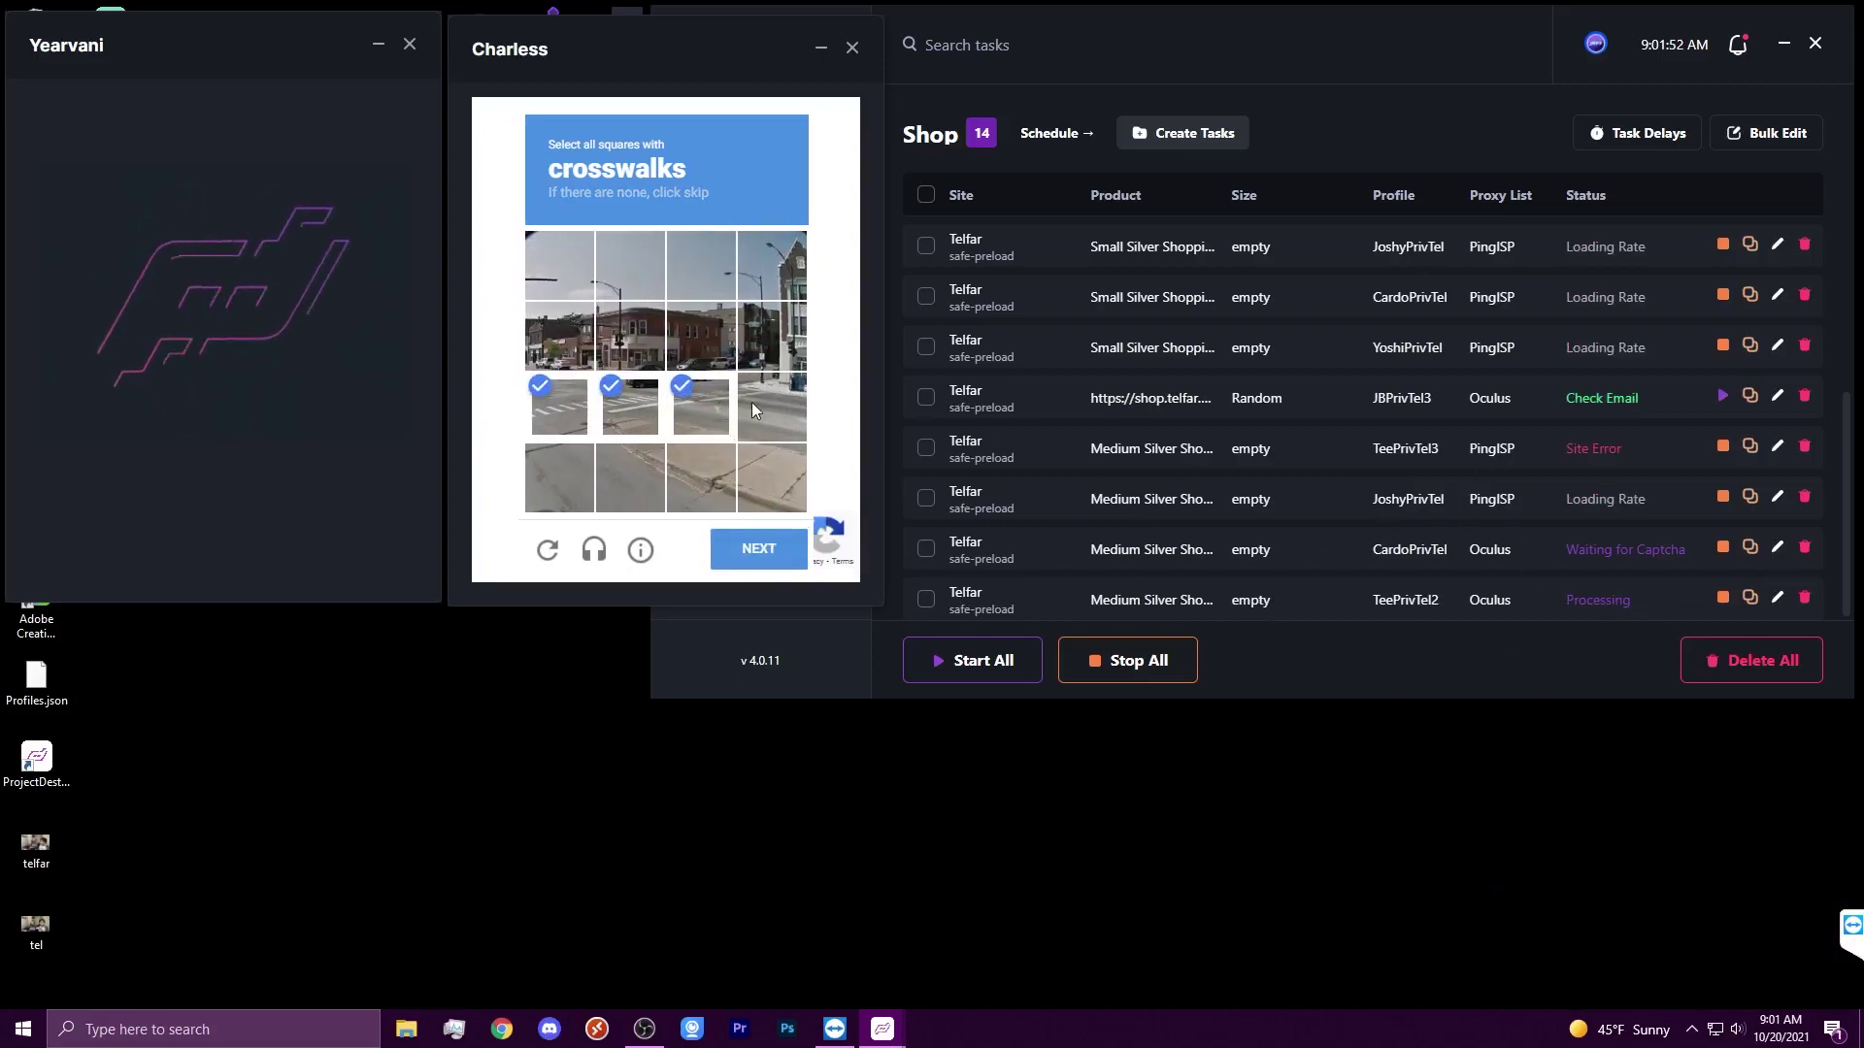
{"action": "left_click", "coordinate": [735, 551]}
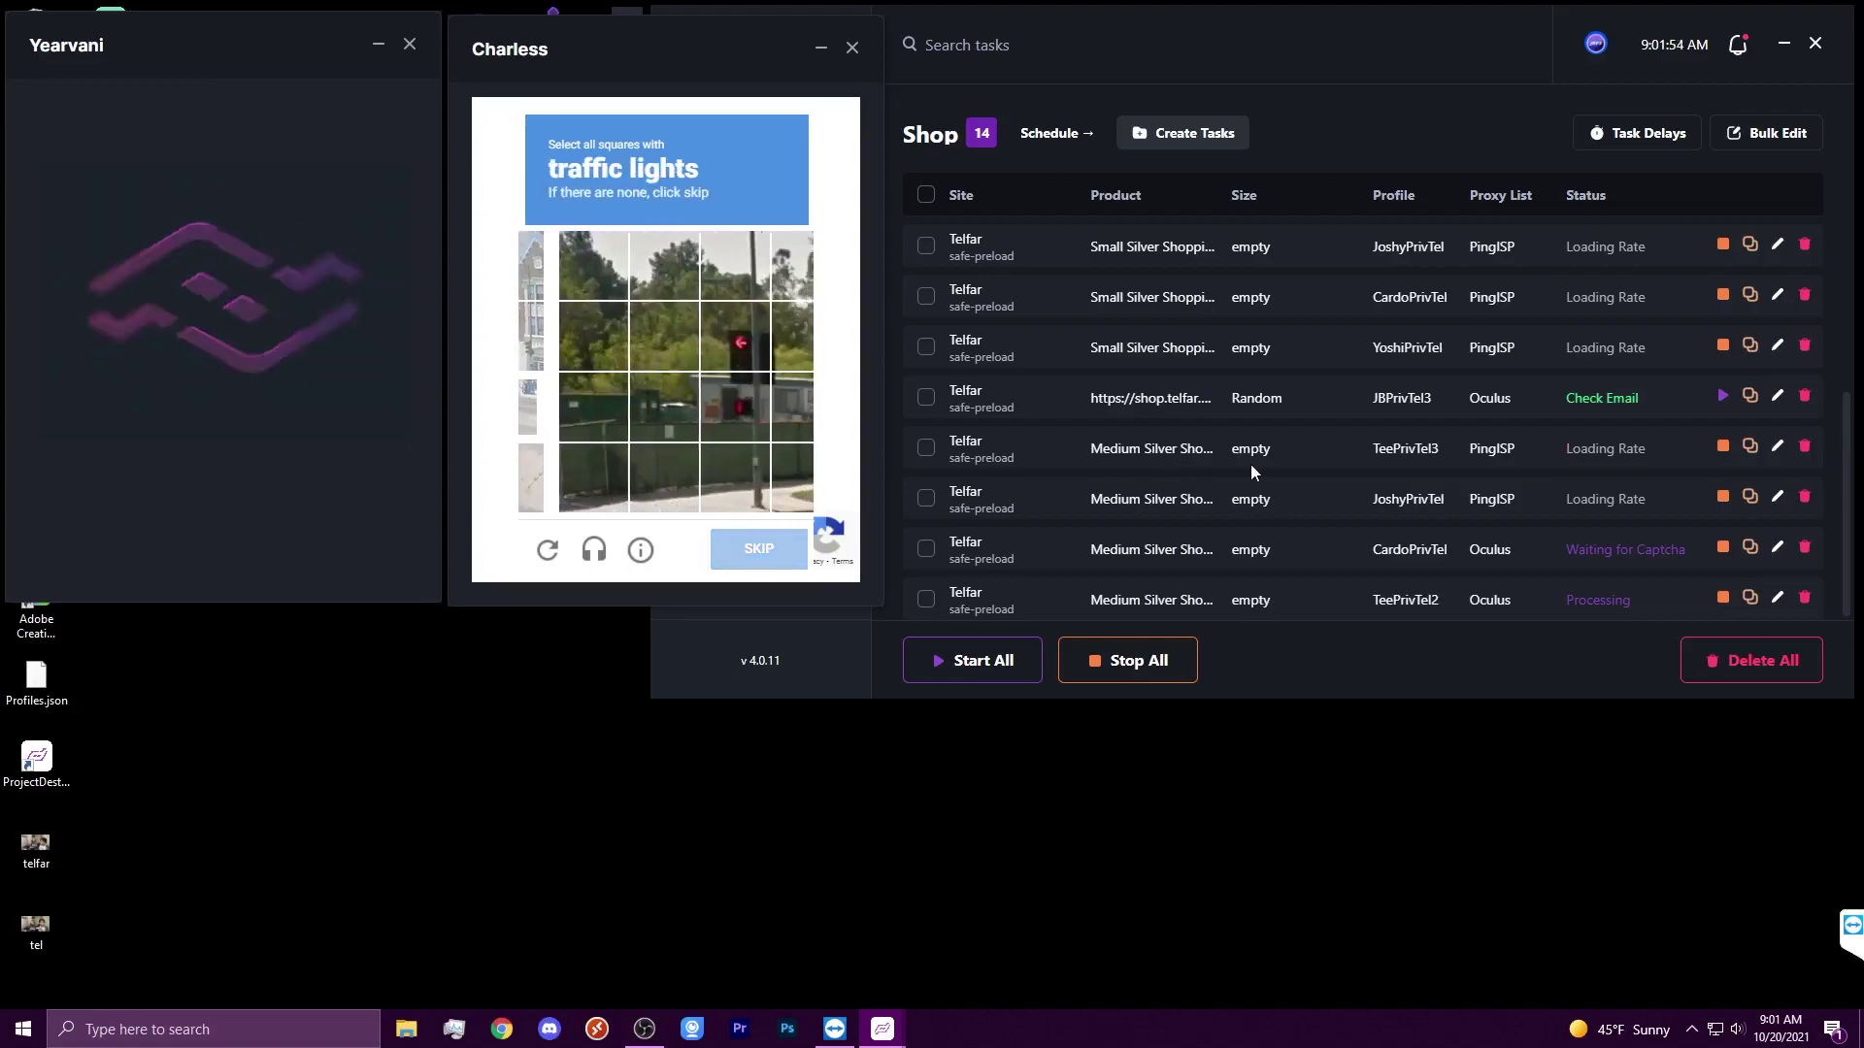
- Select and submit the squares with the red-arrow traffic light in the second harvester's captcha
{"action": "left_click", "coordinate": [701, 335]}
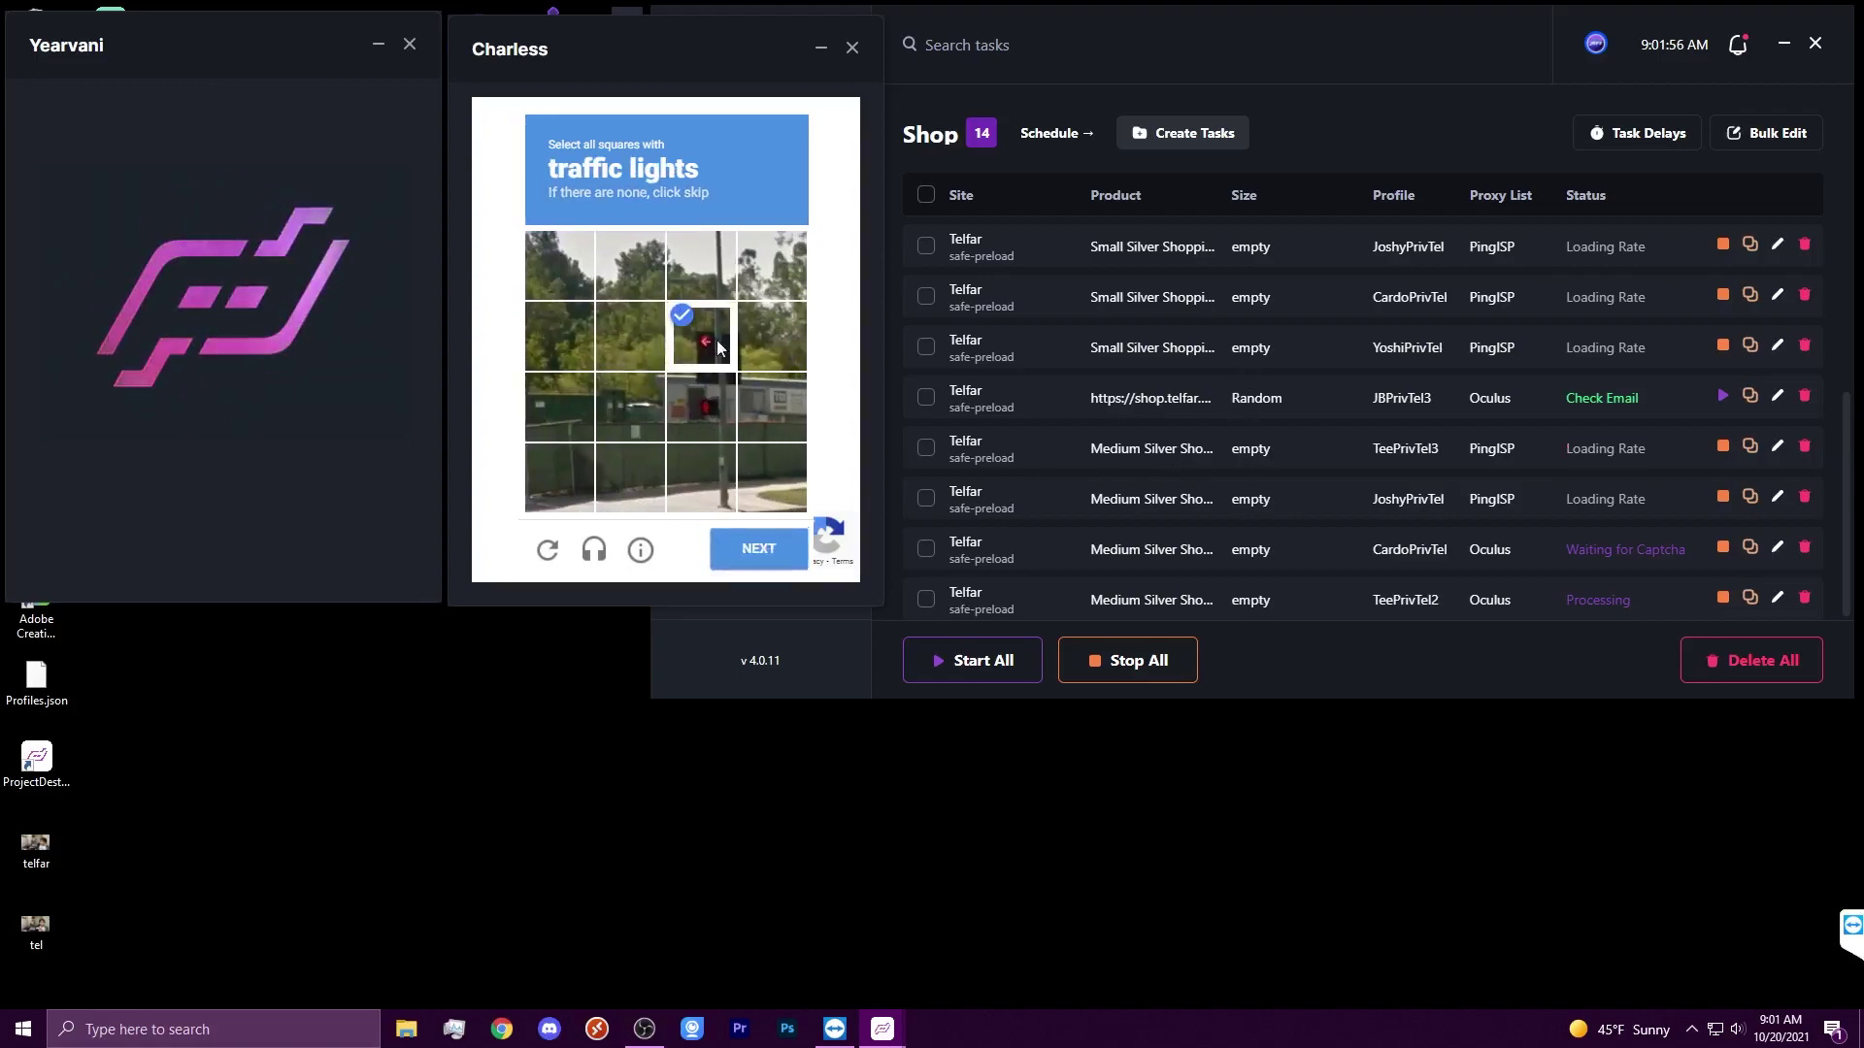
{"action": "left_click", "coordinate": [771, 336]}
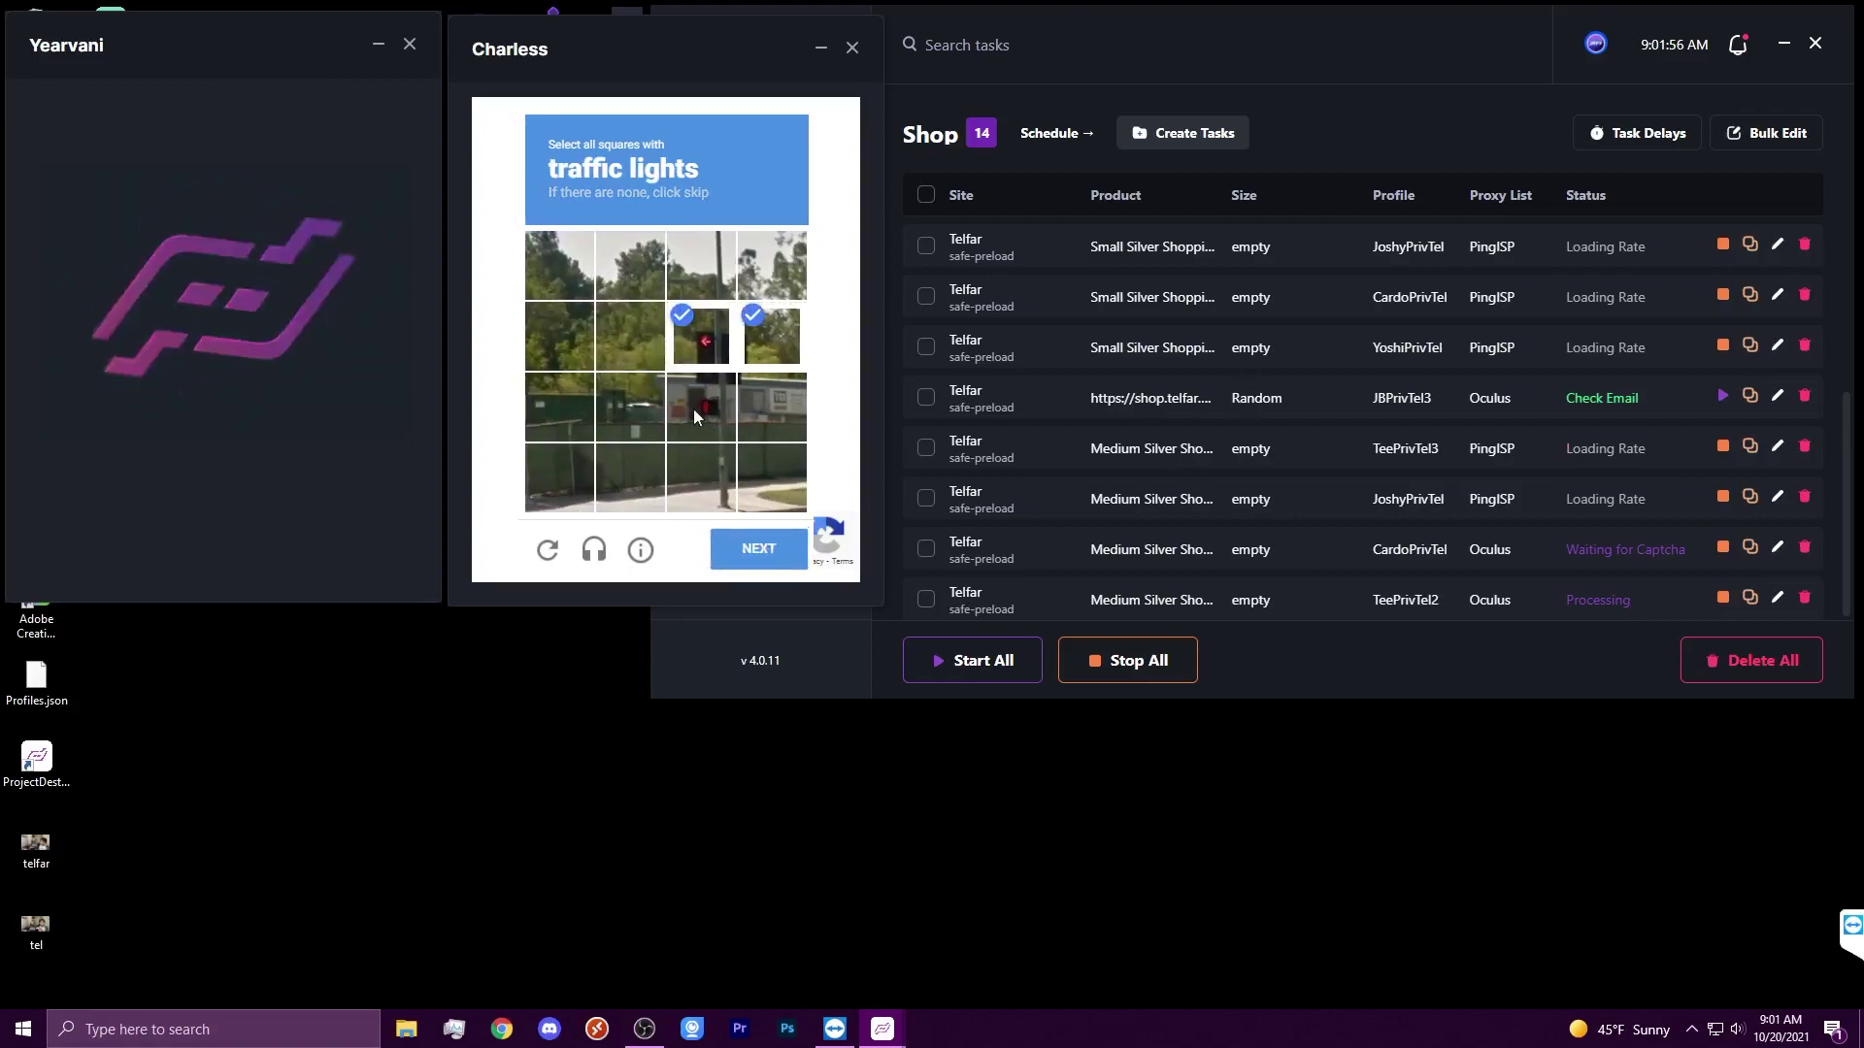
{"action": "left_click", "coordinate": [750, 550]}
{"action": "left_click", "coordinate": [758, 550]}
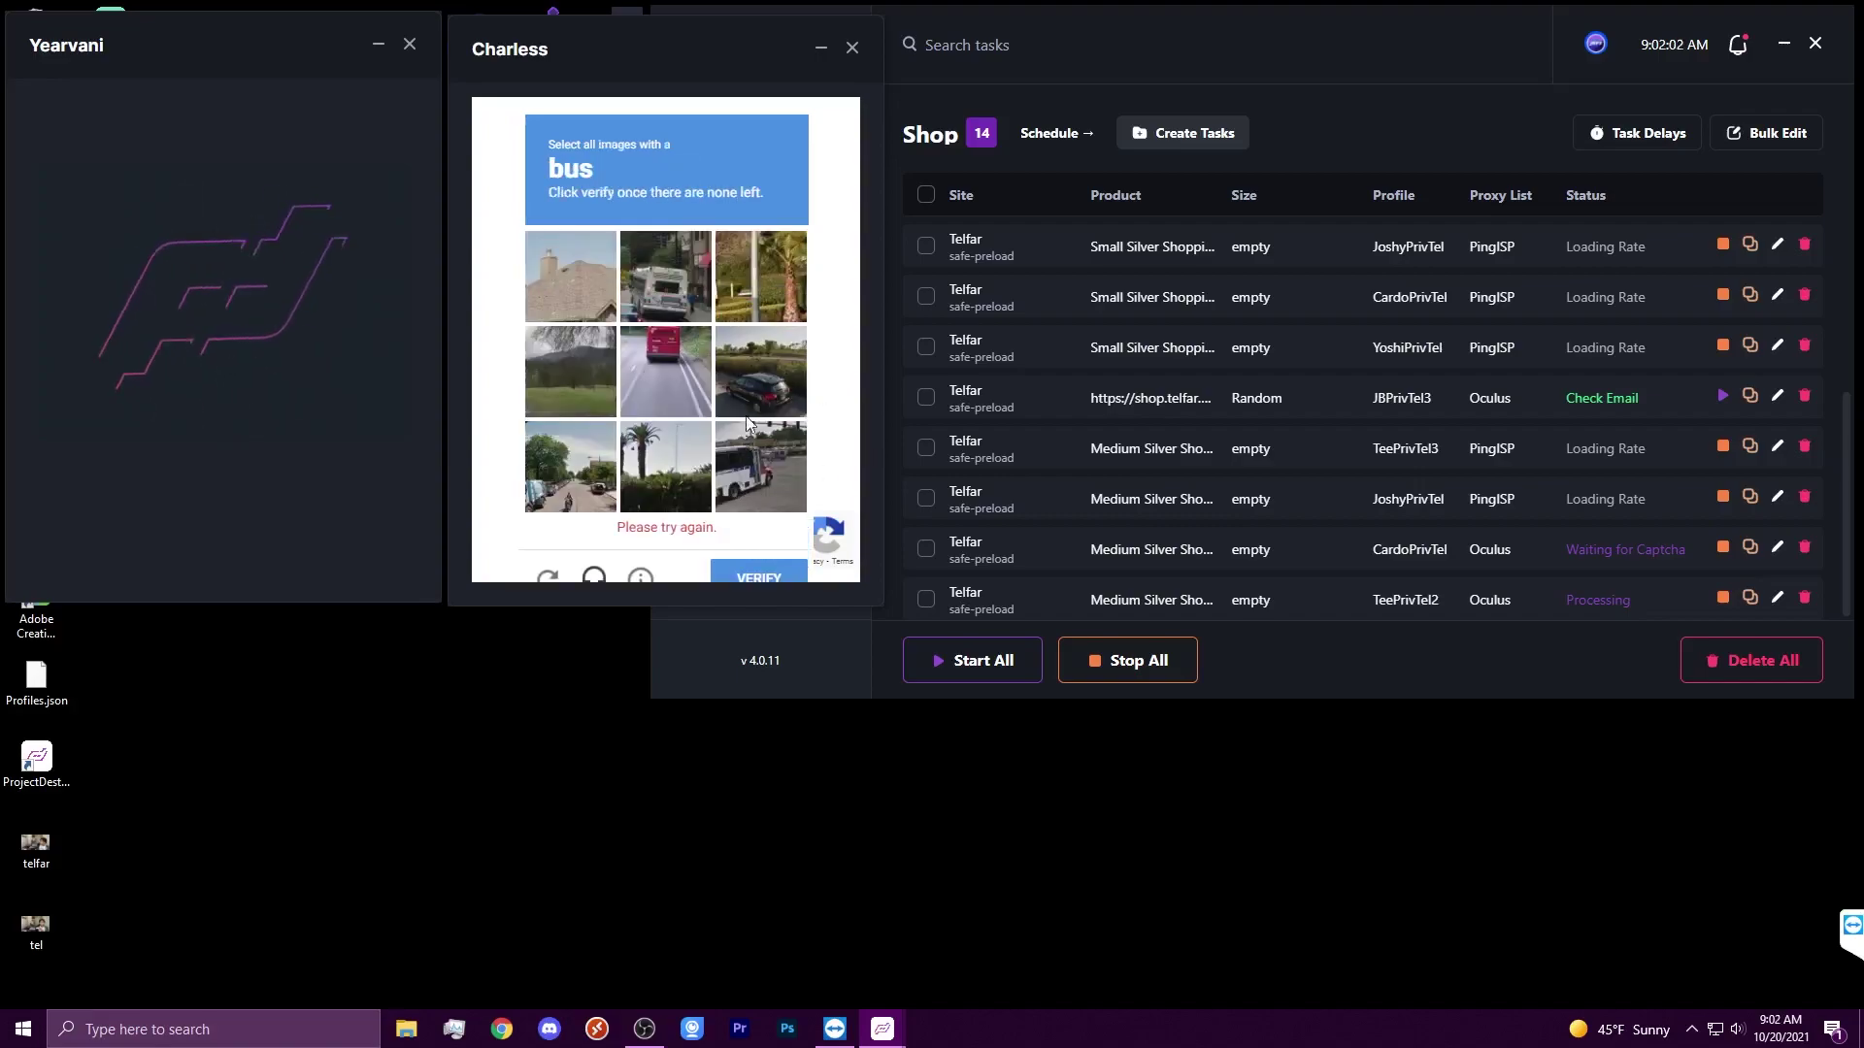
- Select every bus image, including the replacement image, and verify the captcha in the second harvester window
{"action": "left_click", "coordinate": [690, 365]}
{"action": "left_click", "coordinate": [684, 310]}
{"action": "left_click", "coordinate": [767, 482]}
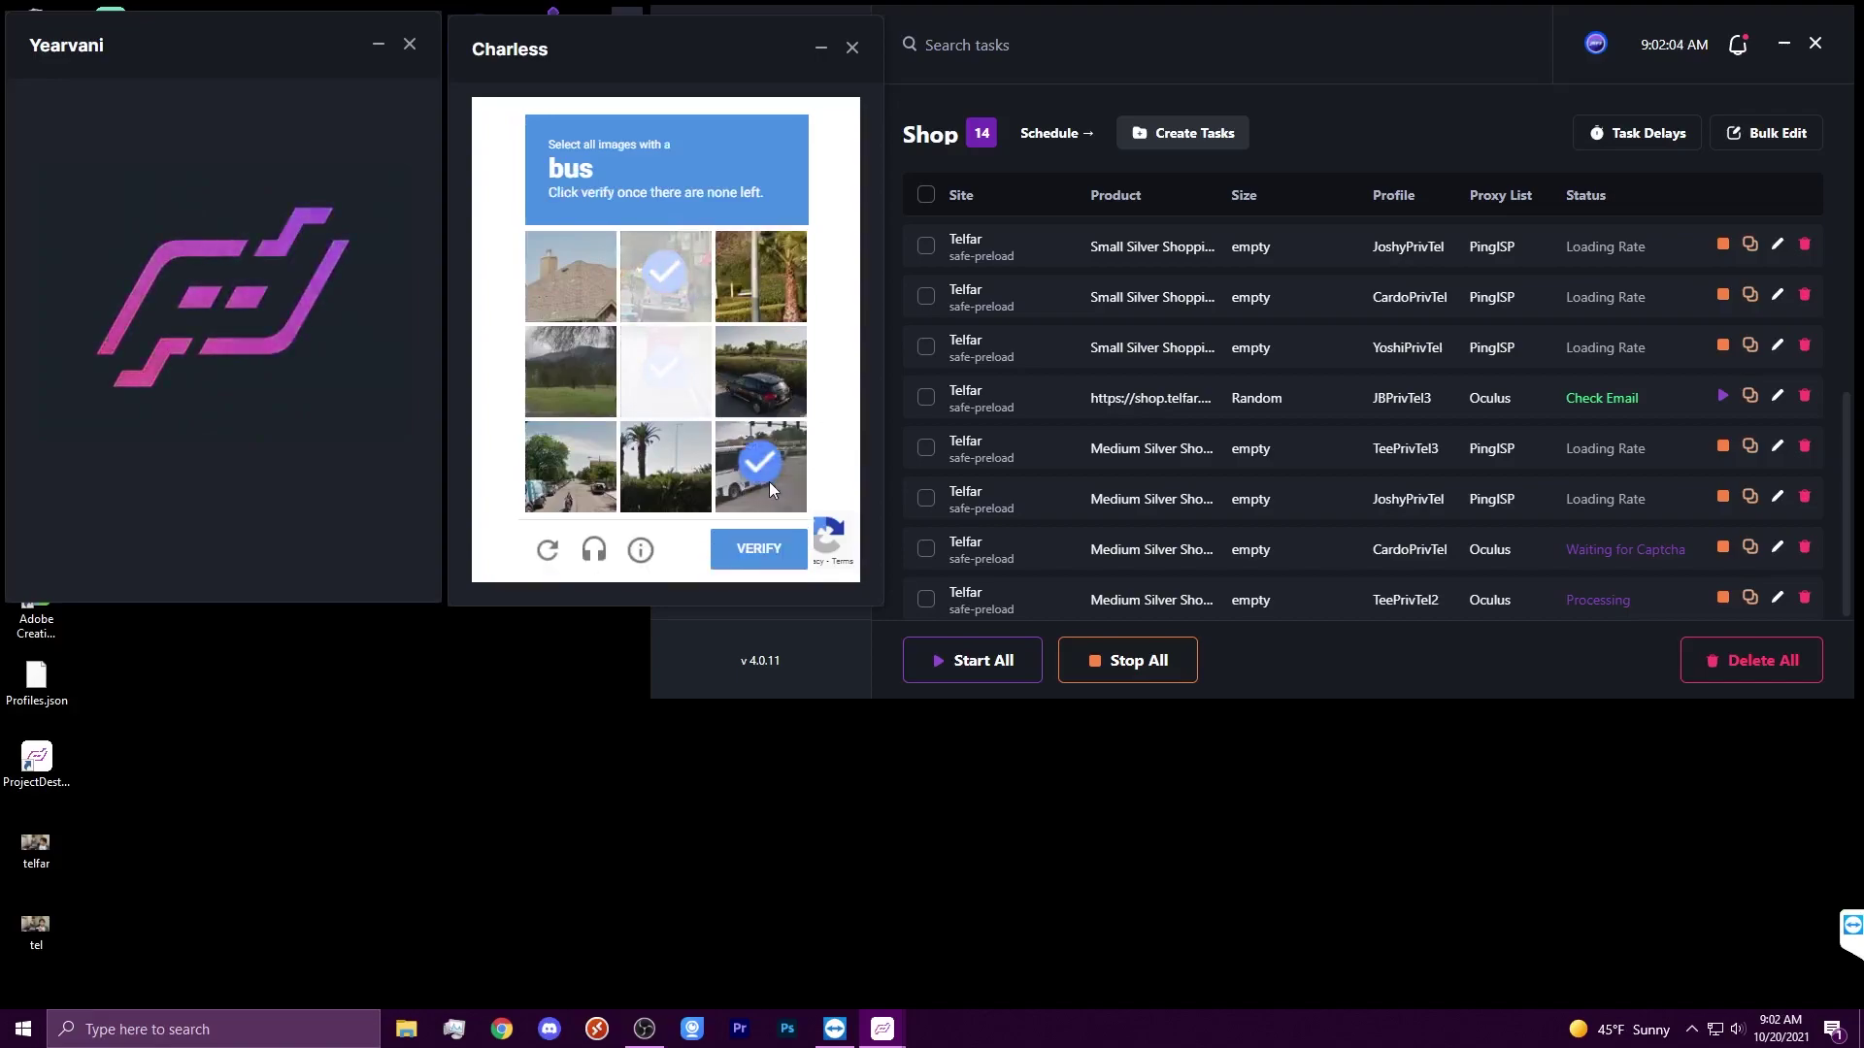
{"action": "left_click", "coordinate": [685, 293]}
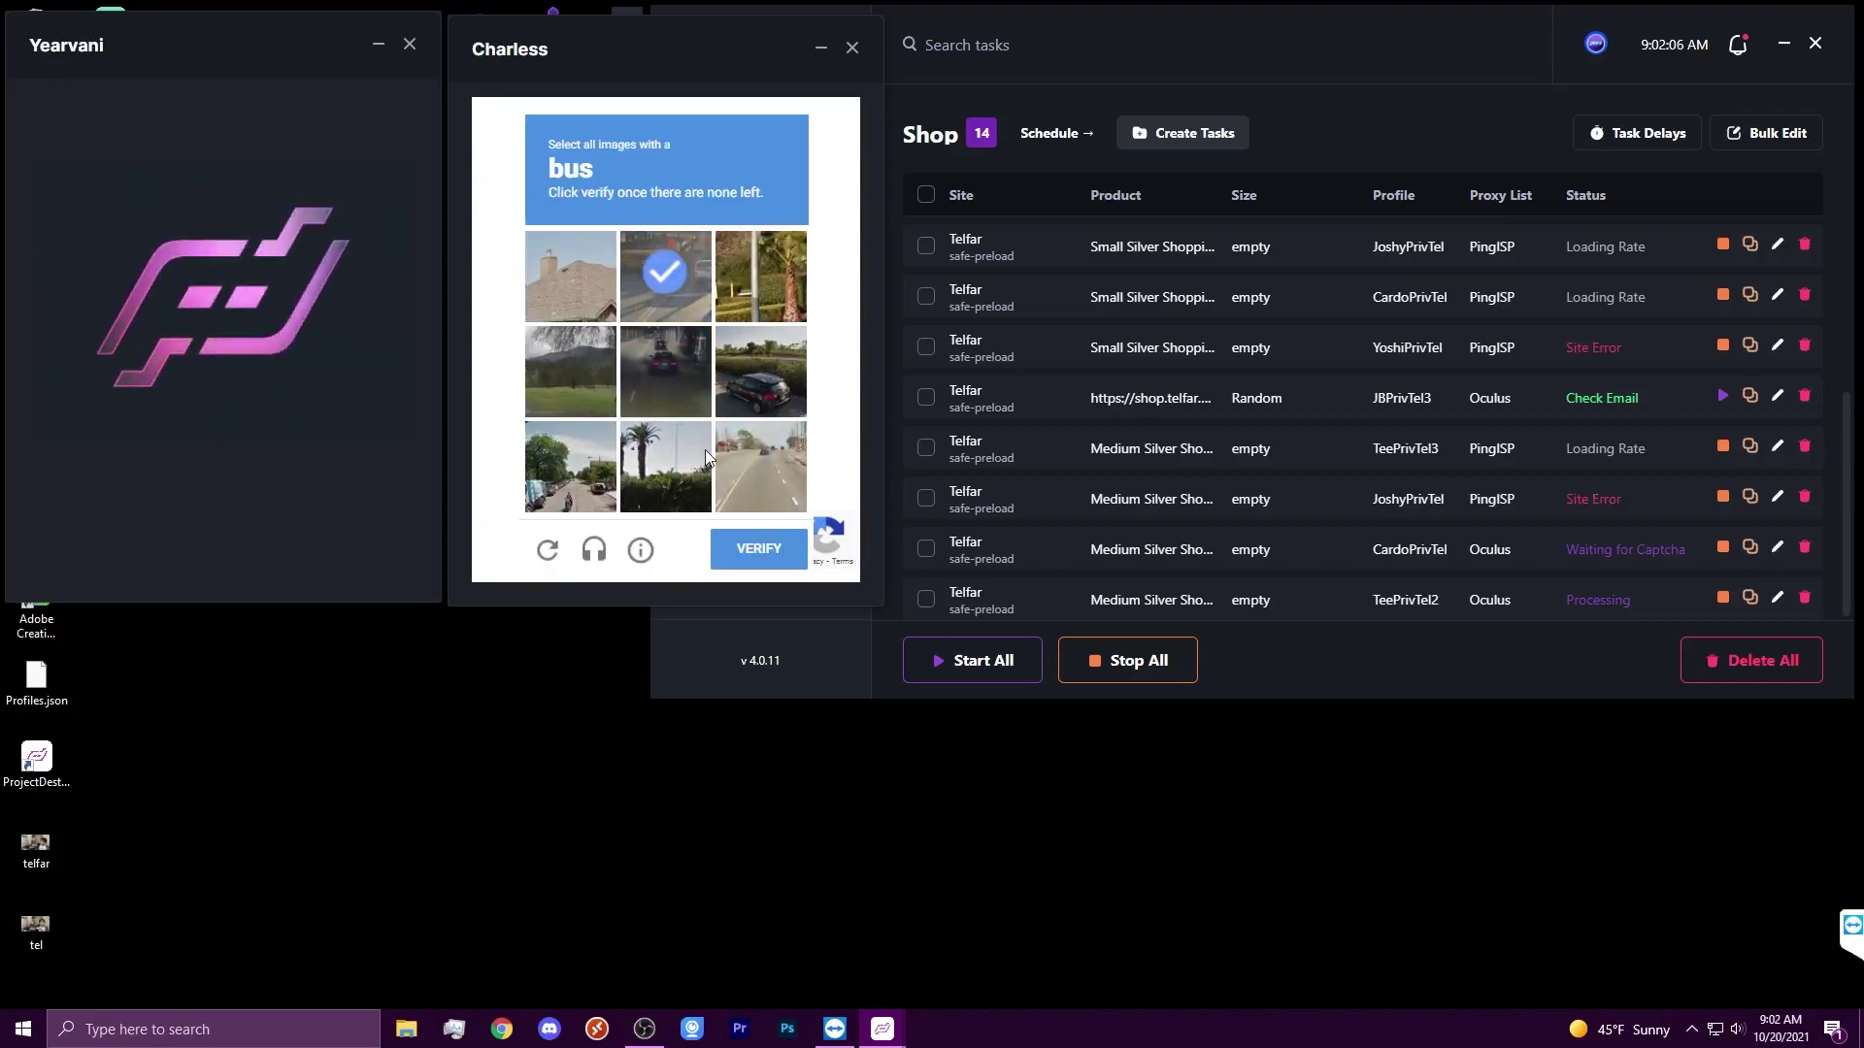
{"action": "left_click", "coordinate": [731, 545]}
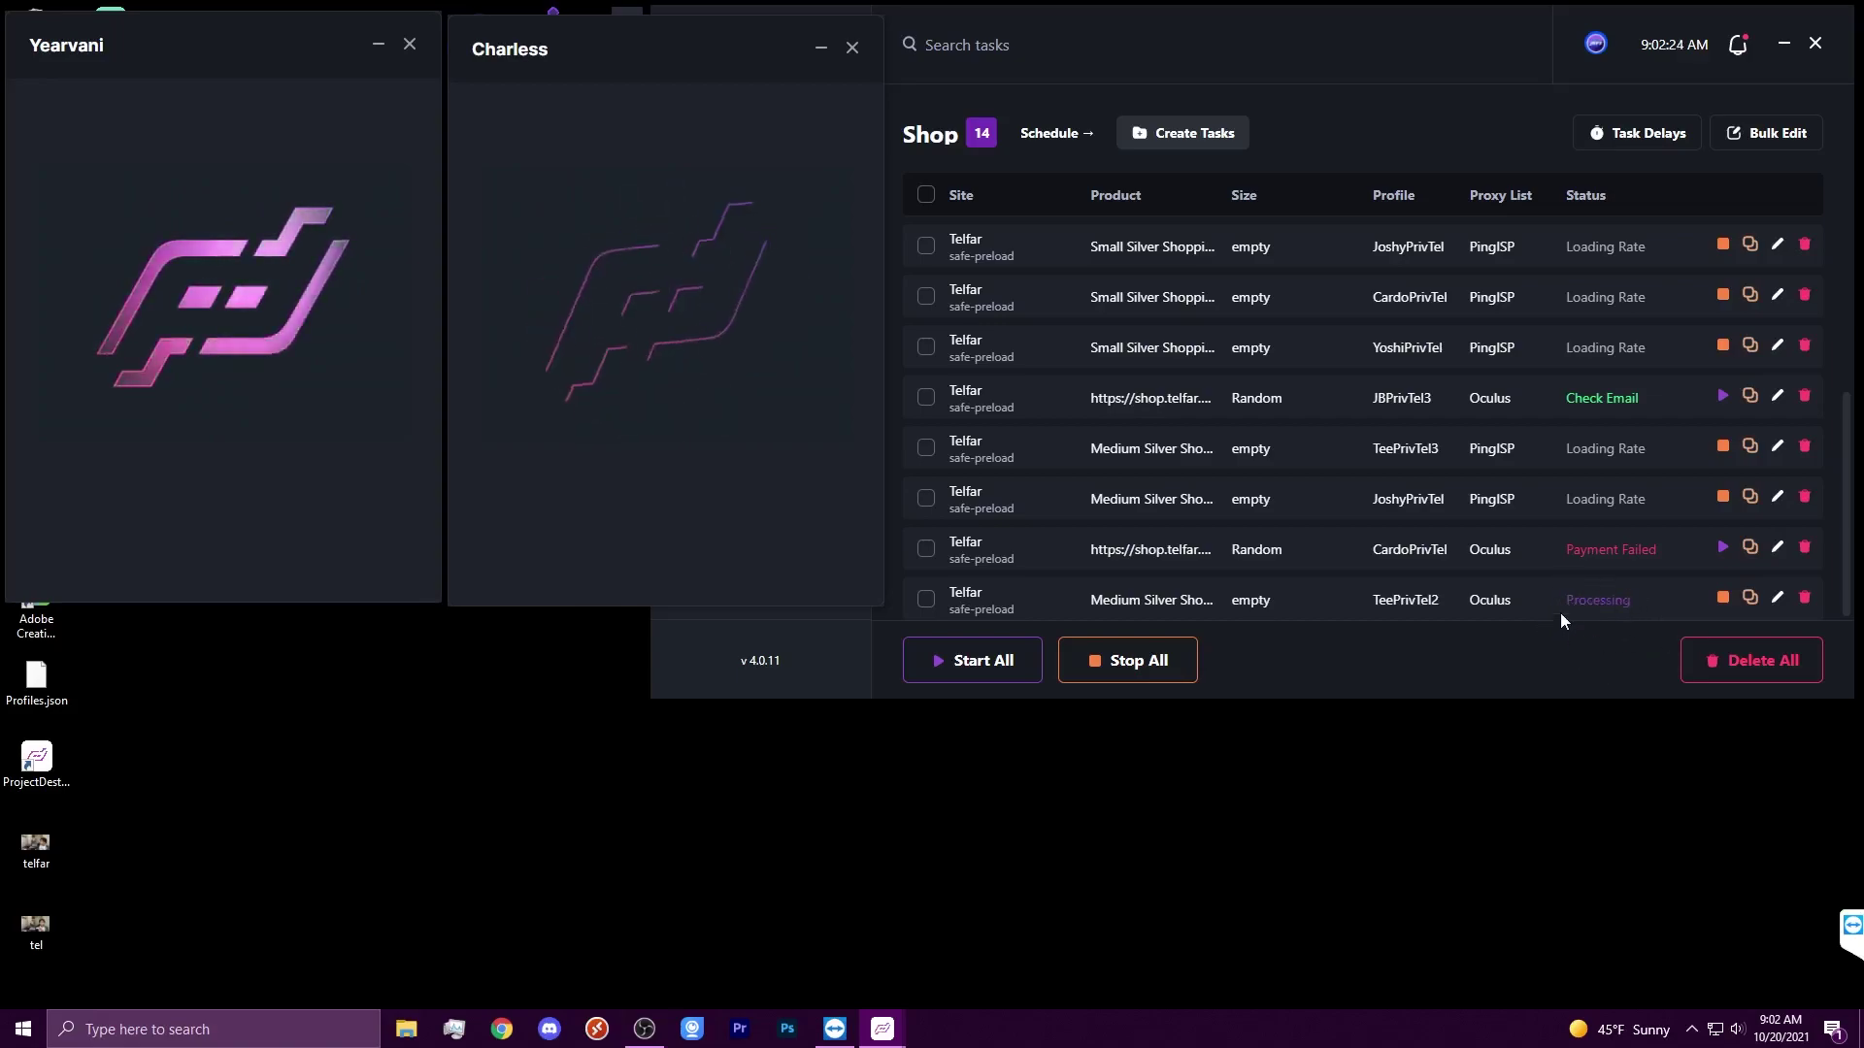
- Stop the Medium Silver tasks for JoshyPrivTel and TeePrivTel3 and the Small Silver tasks for YoshiPrivTel, CardoPrivTel and JoshyPrivTel
{"action": "scroll", "coordinate": [1551, 516], "scroll_direction": "up", "scroll_amount": 3}
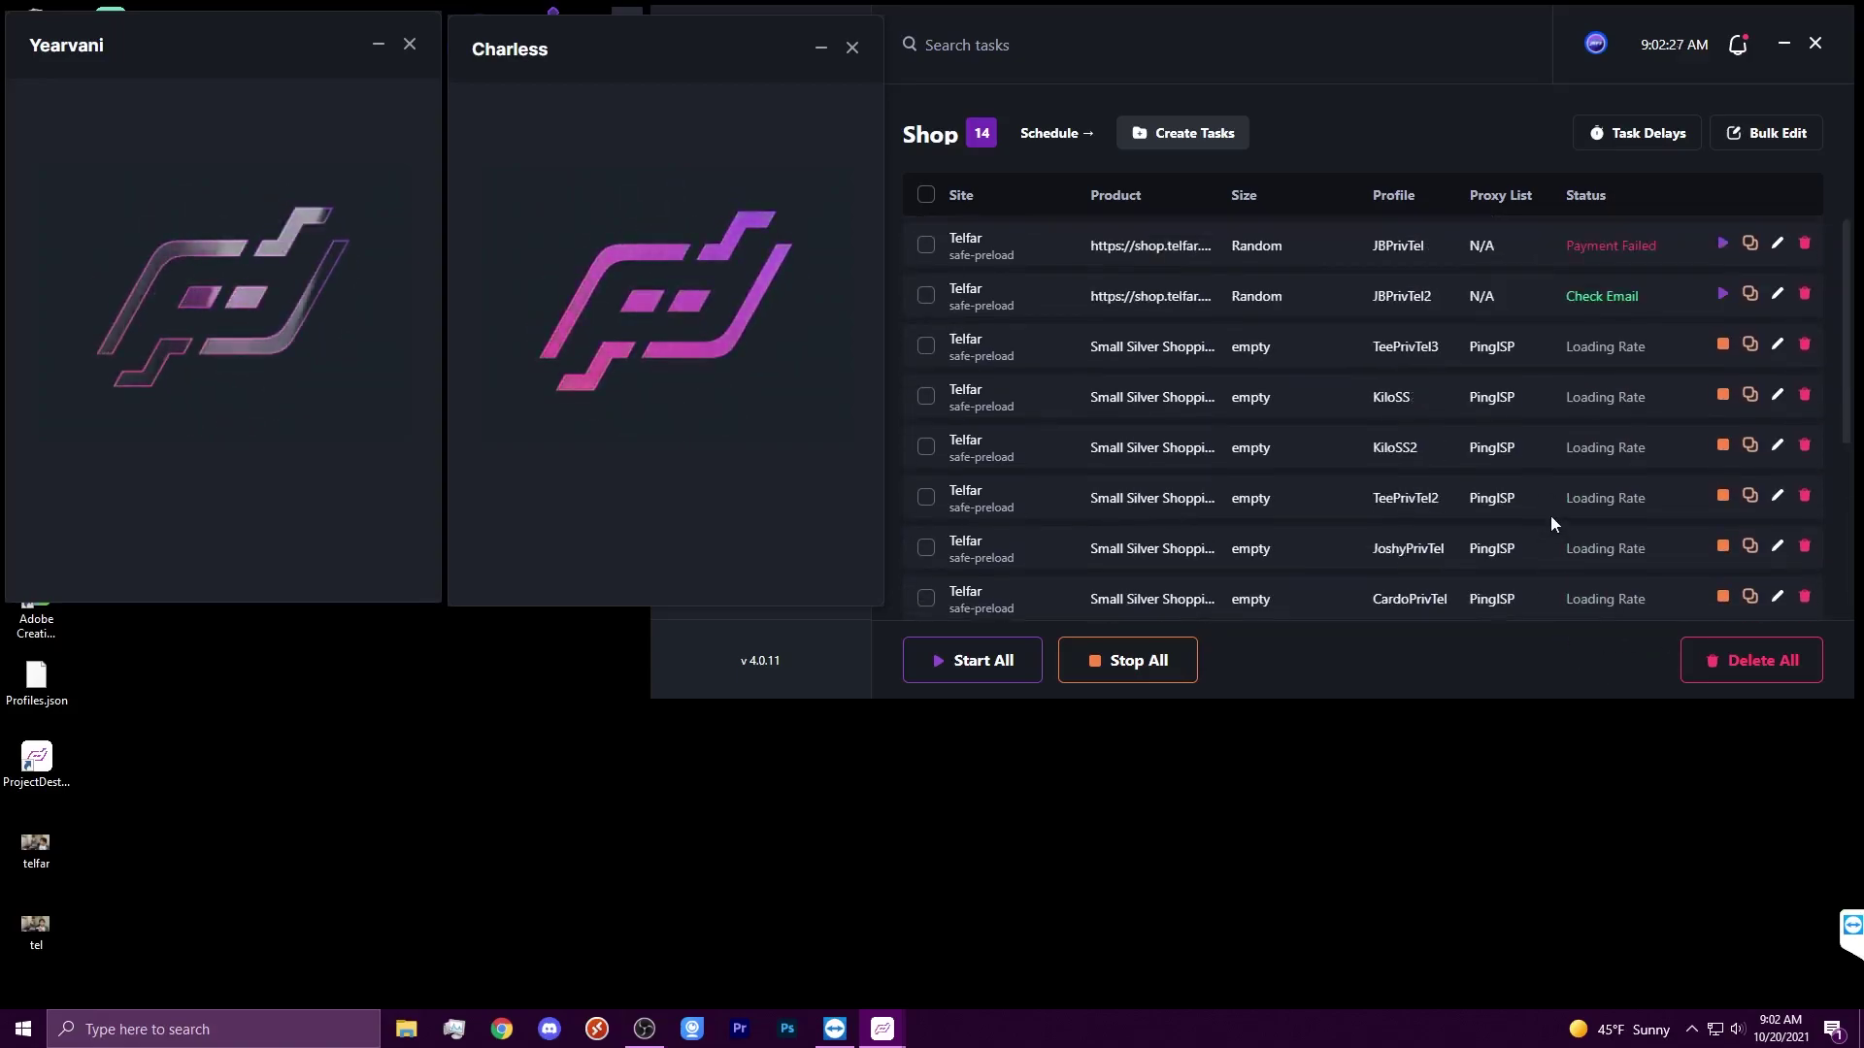
{"action": "scroll", "coordinate": [1551, 516], "scroll_direction": "down", "scroll_amount": 3}
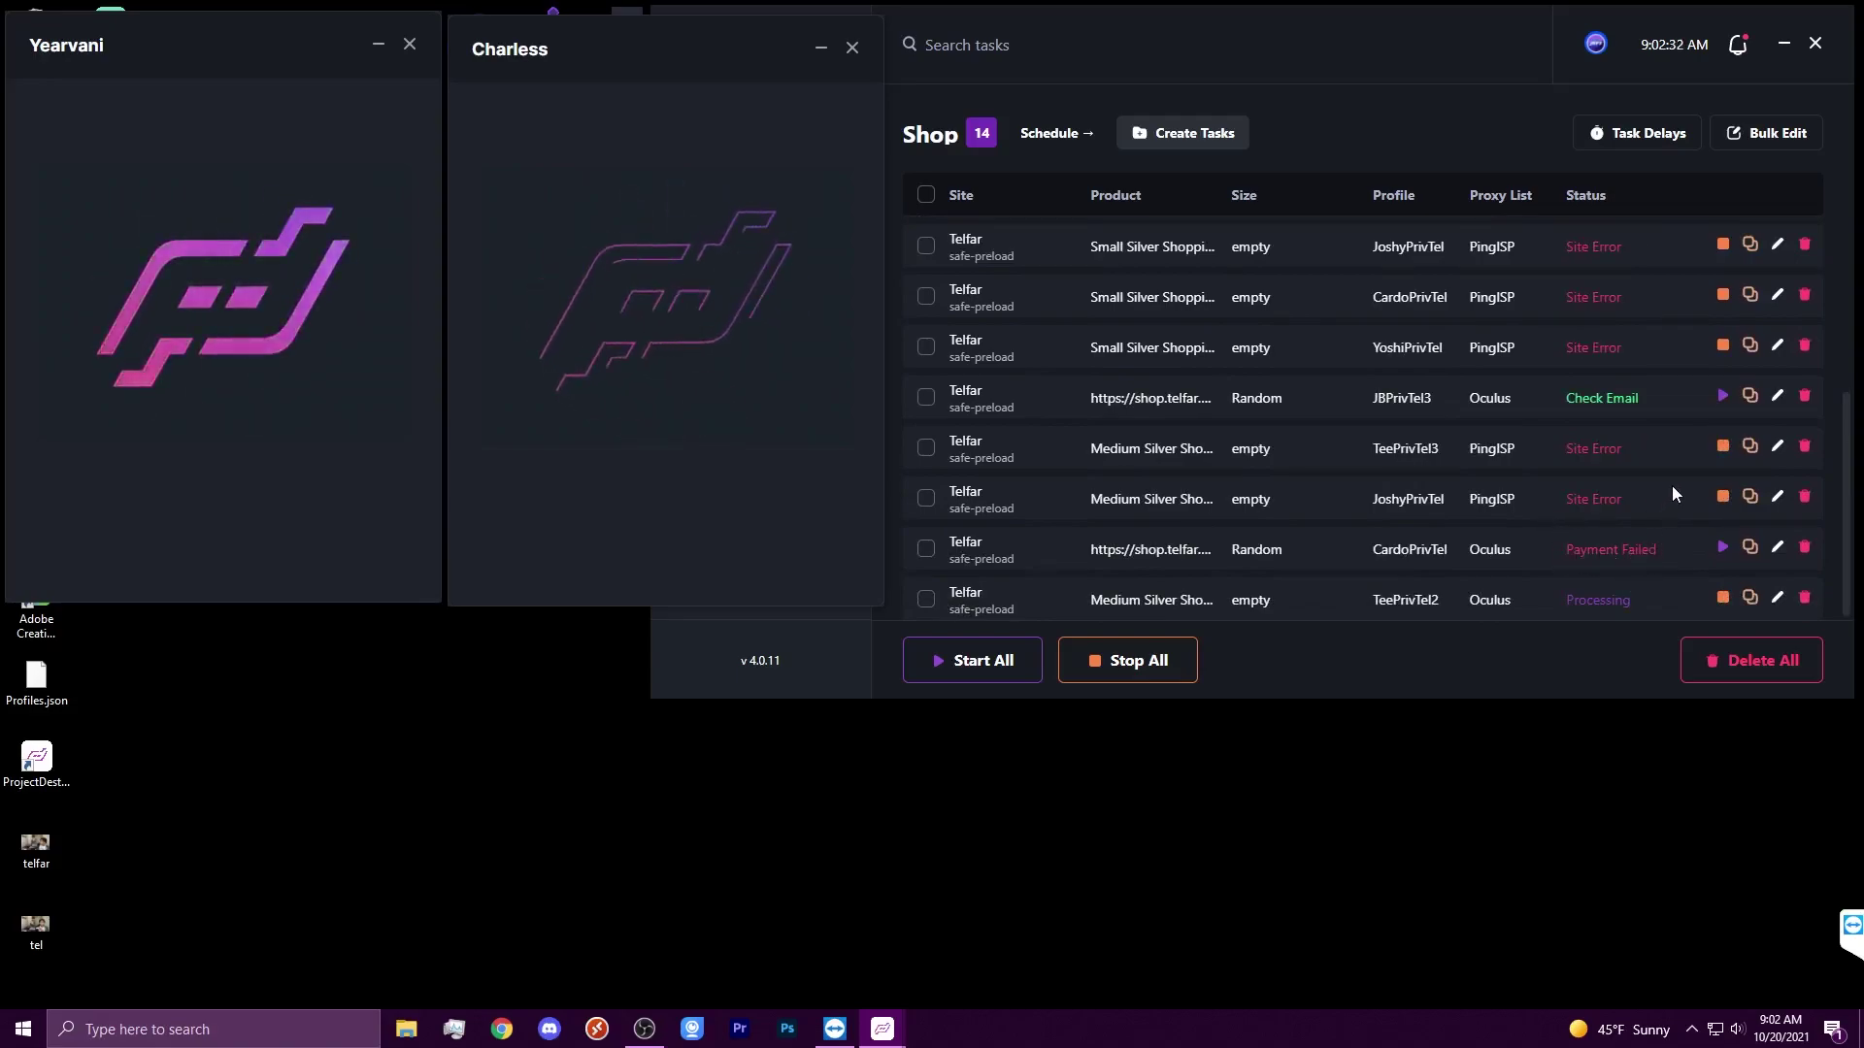
{"action": "left_click", "coordinate": [1720, 498]}
{"action": "left_click", "coordinate": [1721, 498]}
{"action": "left_click", "coordinate": [1722, 446]}
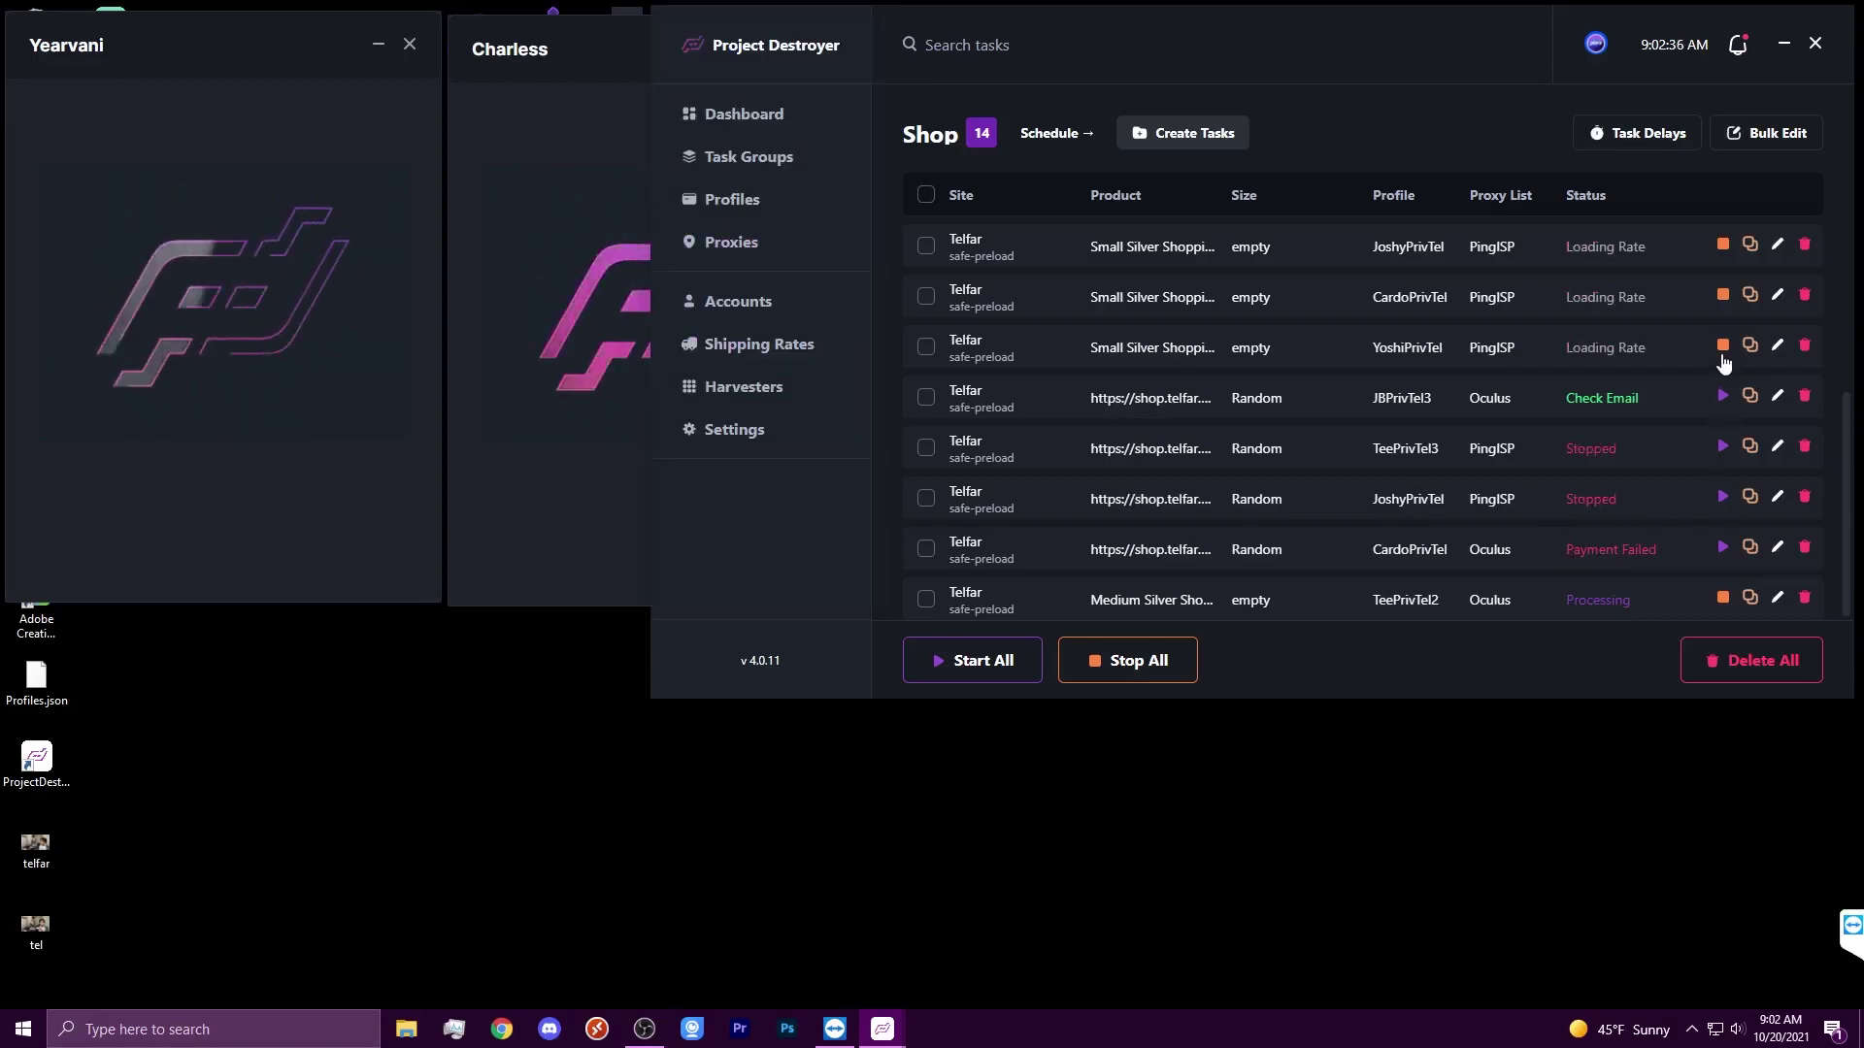
{"action": "left_click", "coordinate": [1722, 349]}
{"action": "left_click", "coordinate": [1723, 298]}
{"action": "left_click", "coordinate": [1723, 247]}
- Stop the remaining Small Silver Shopping Bag tasks using profiles TeePrivTel2, KiloSS2, KiloSS and TeePrivTel3
{"action": "scroll", "coordinate": [1722, 248], "scroll_direction": "up", "scroll_amount": 2}
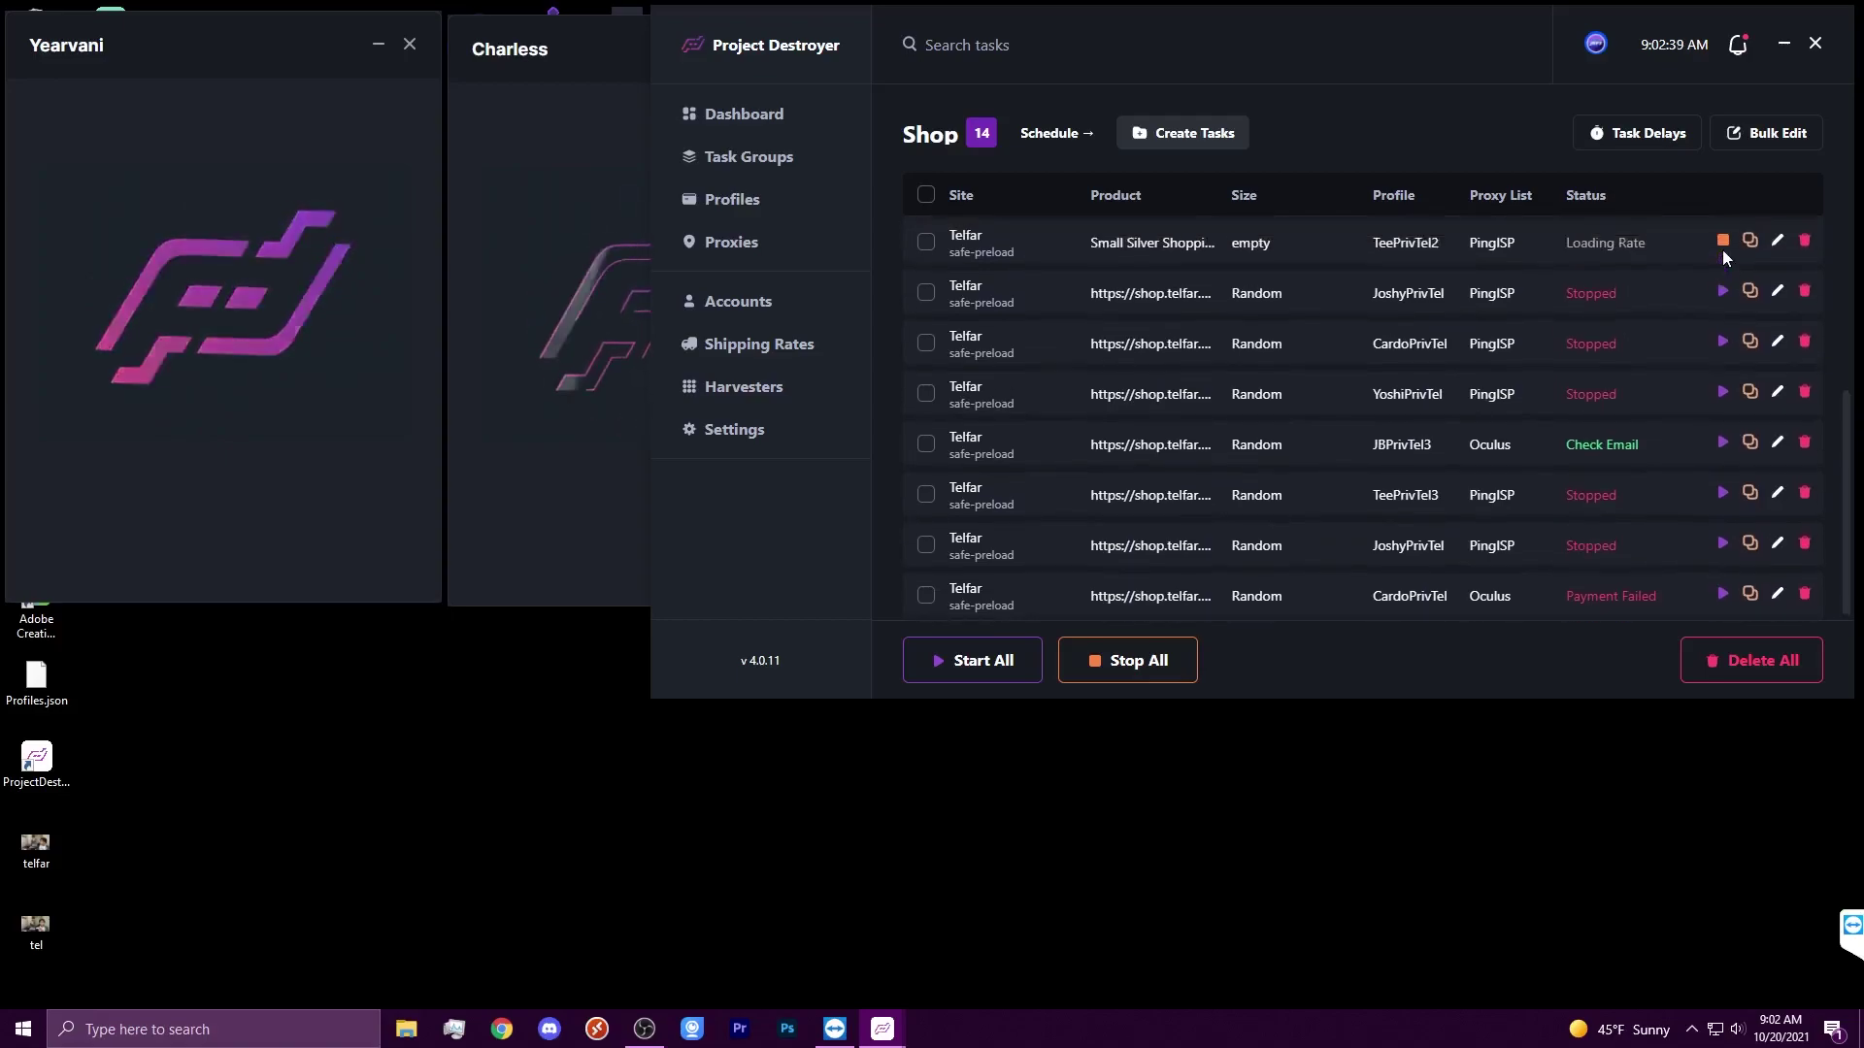
{"action": "left_click", "coordinate": [1723, 331]}
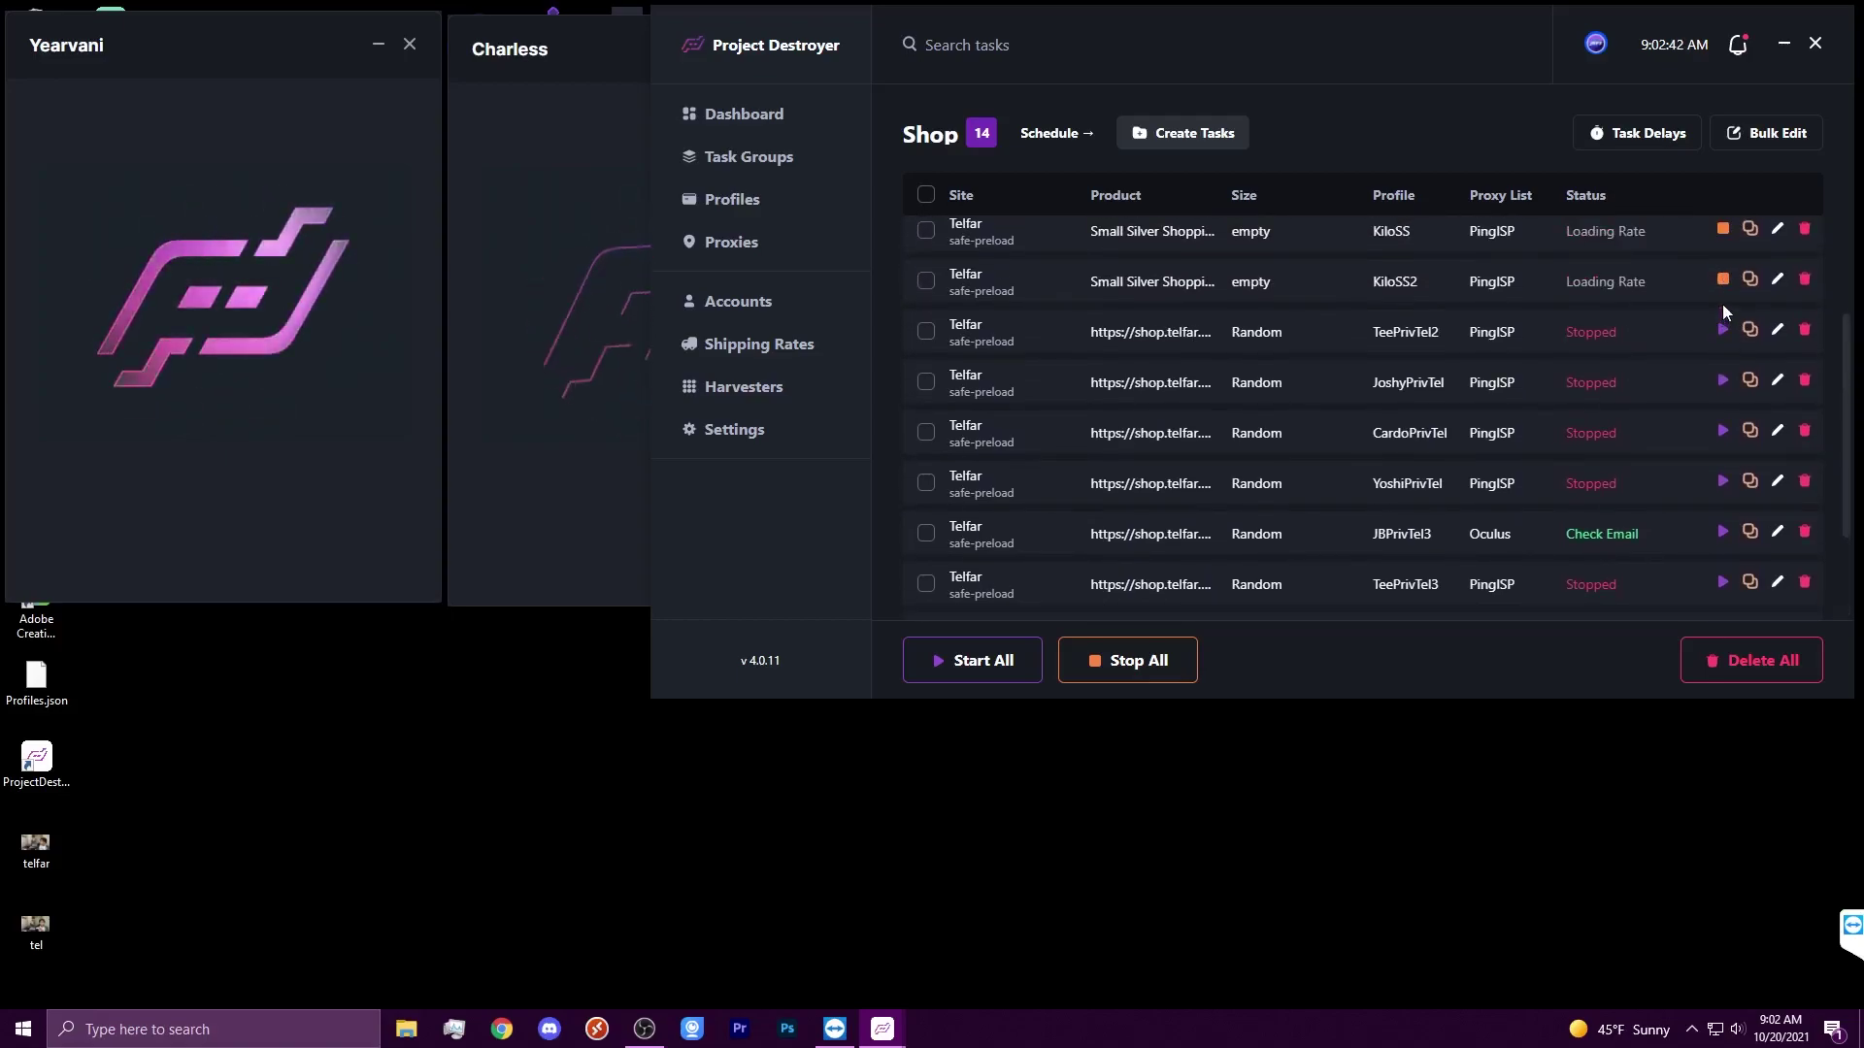
{"action": "left_click", "coordinate": [1723, 282]}
{"action": "left_click", "coordinate": [1723, 230]}
{"action": "scroll", "coordinate": [1696, 320], "scroll_direction": "up", "scroll_amount": 2}
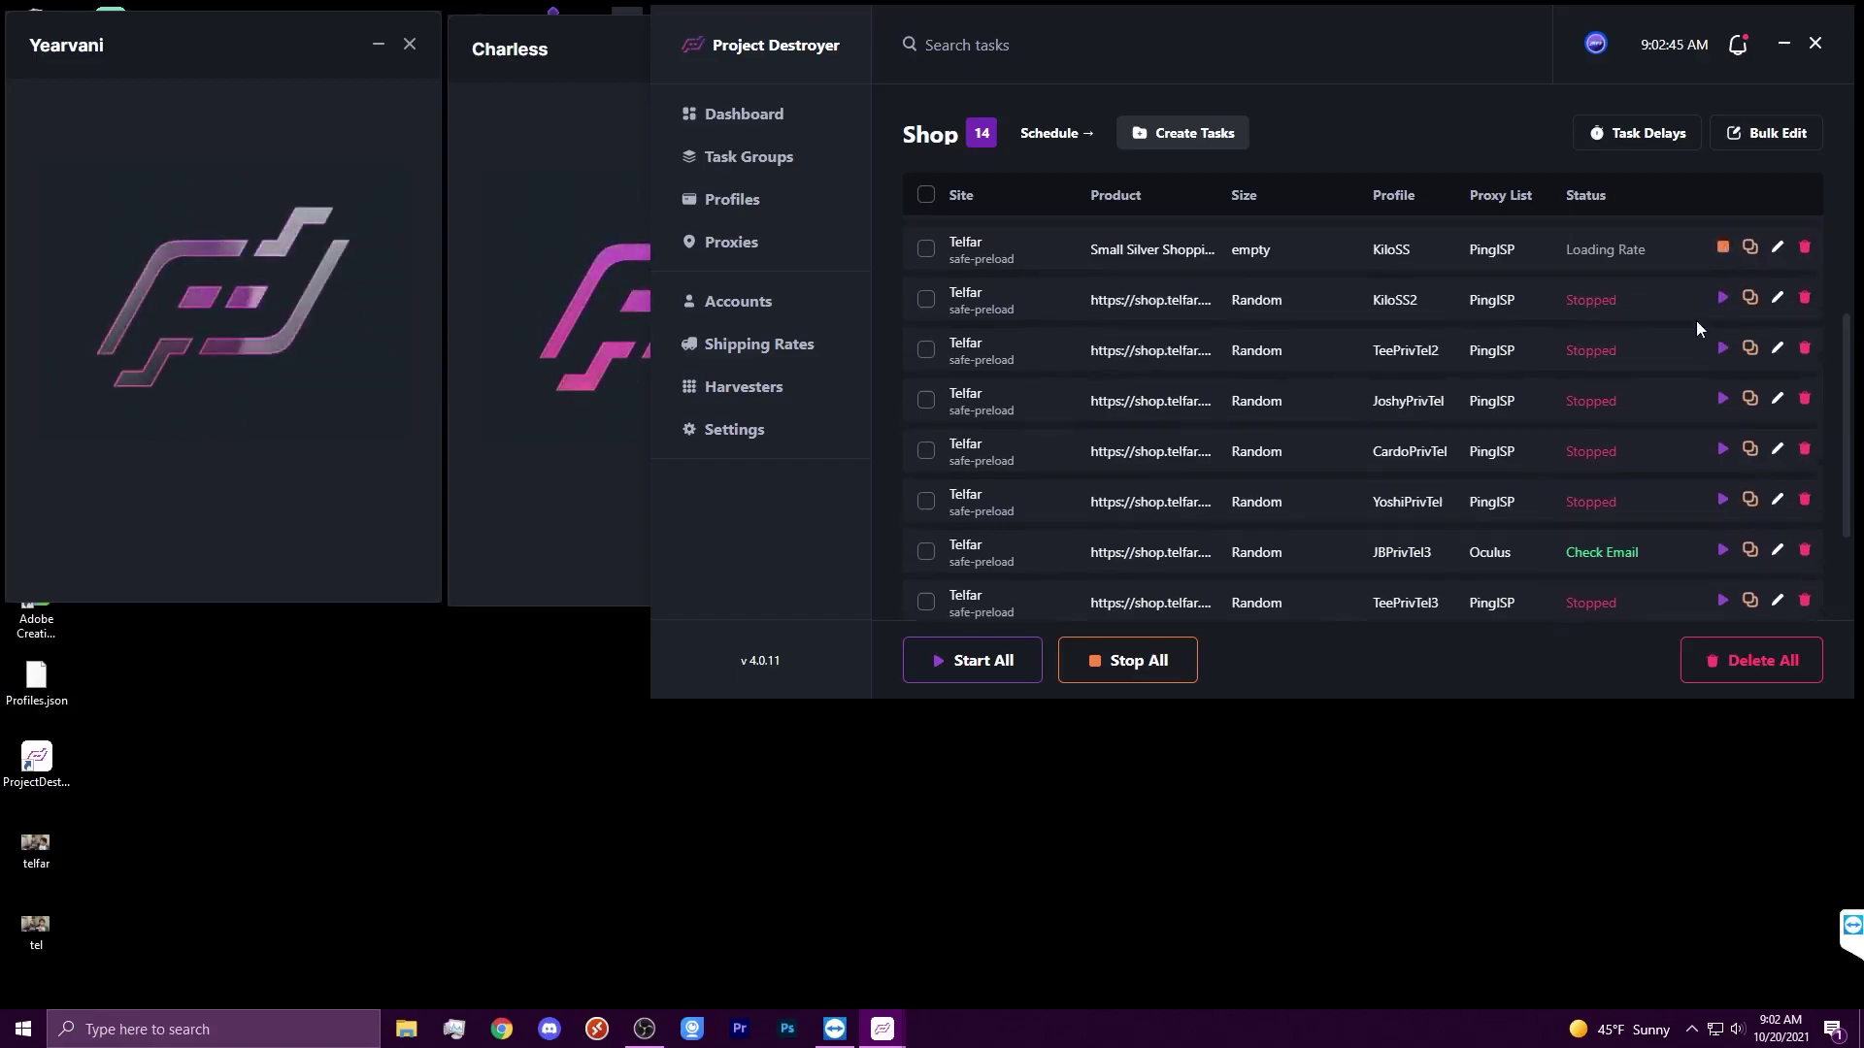
{"action": "left_click", "coordinate": [1721, 346]}
- Check the statuses of all Telfar tasks in the Shop group
{"action": "scroll", "coordinate": [1696, 431], "scroll_direction": "down", "scroll_amount": 5}
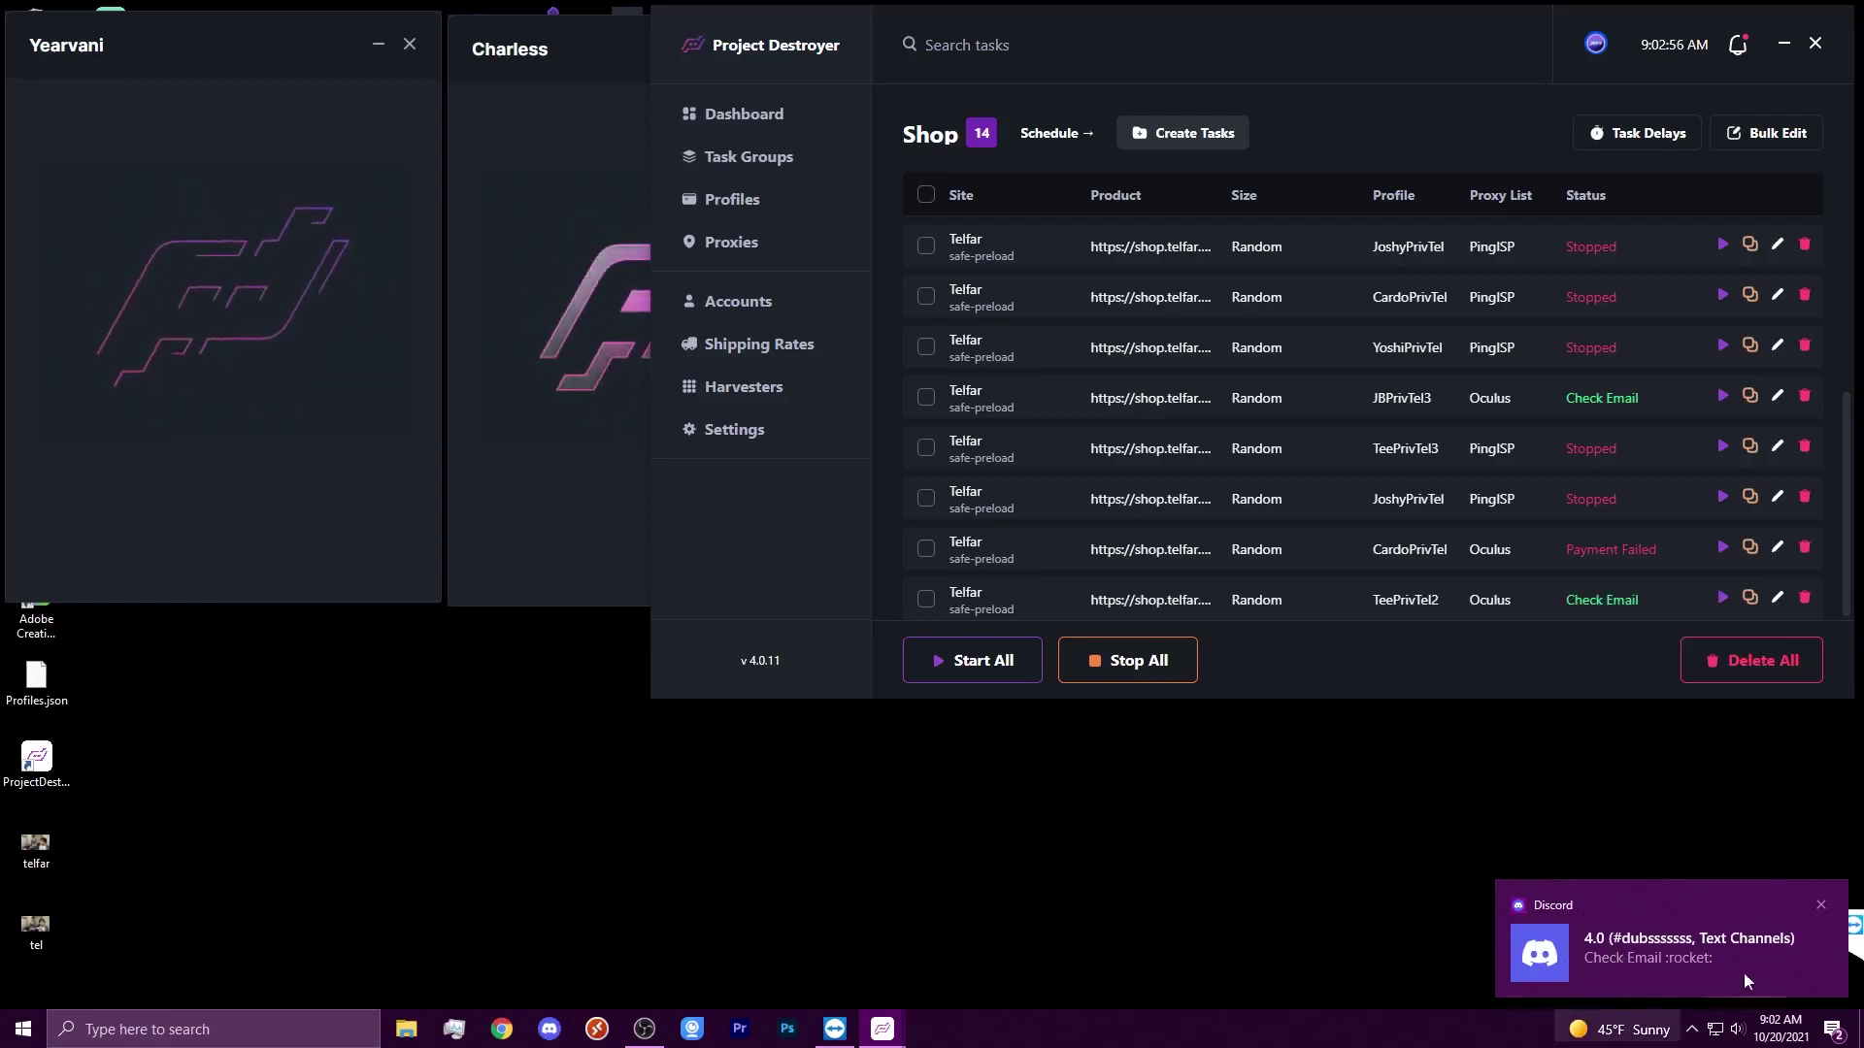
{"action": "scroll", "coordinate": [1293, 519], "scroll_direction": "down", "scroll_amount": 2}
{"action": "scroll", "coordinate": [1293, 519], "scroll_direction": "up", "scroll_amount": 2}
{"action": "scroll", "coordinate": [1294, 519], "scroll_direction": "down", "scroll_amount": 2}
{"action": "scroll", "coordinate": [1294, 519], "scroll_direction": "up", "scroll_amount": 3}
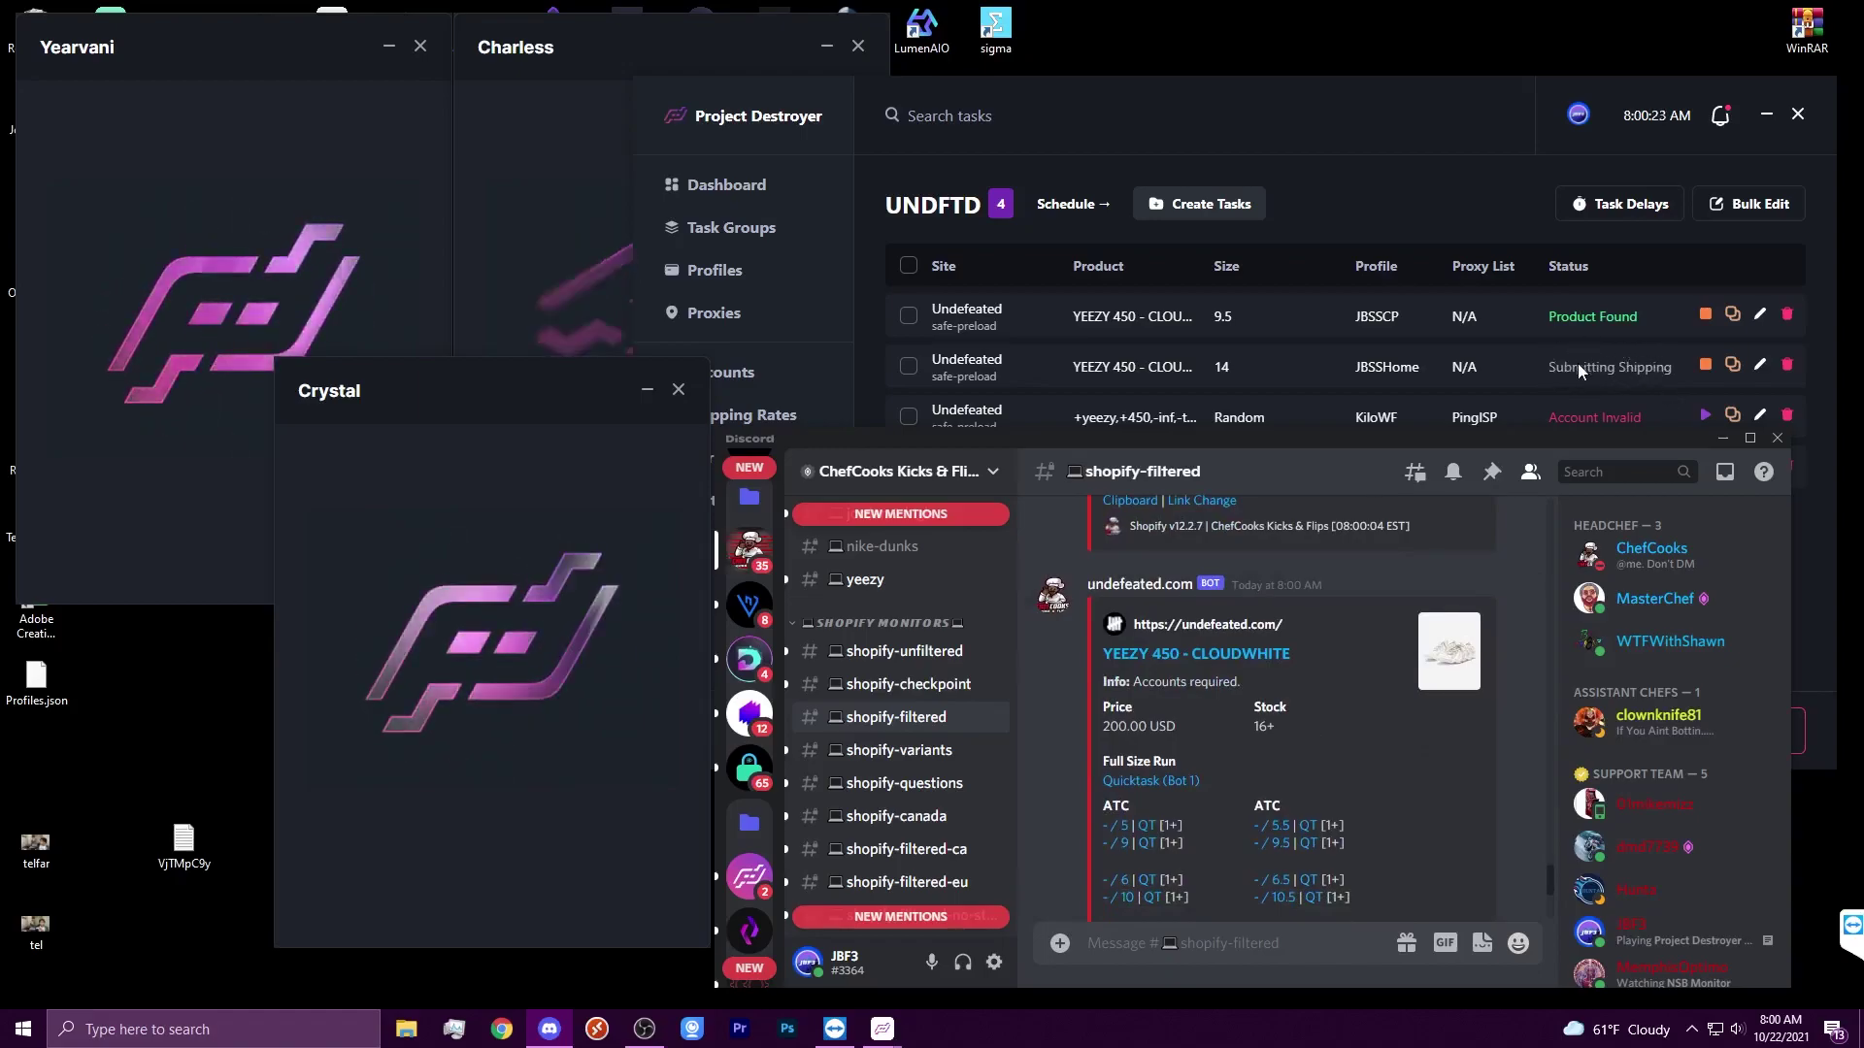
- Find the packershoes.com alert for the Yeezy 450 "Cloud White" in the shopify-filtered channel and open its product page
{"action": "scroll", "coordinate": [1312, 794], "scroll_direction": "down", "scroll_amount": 2}
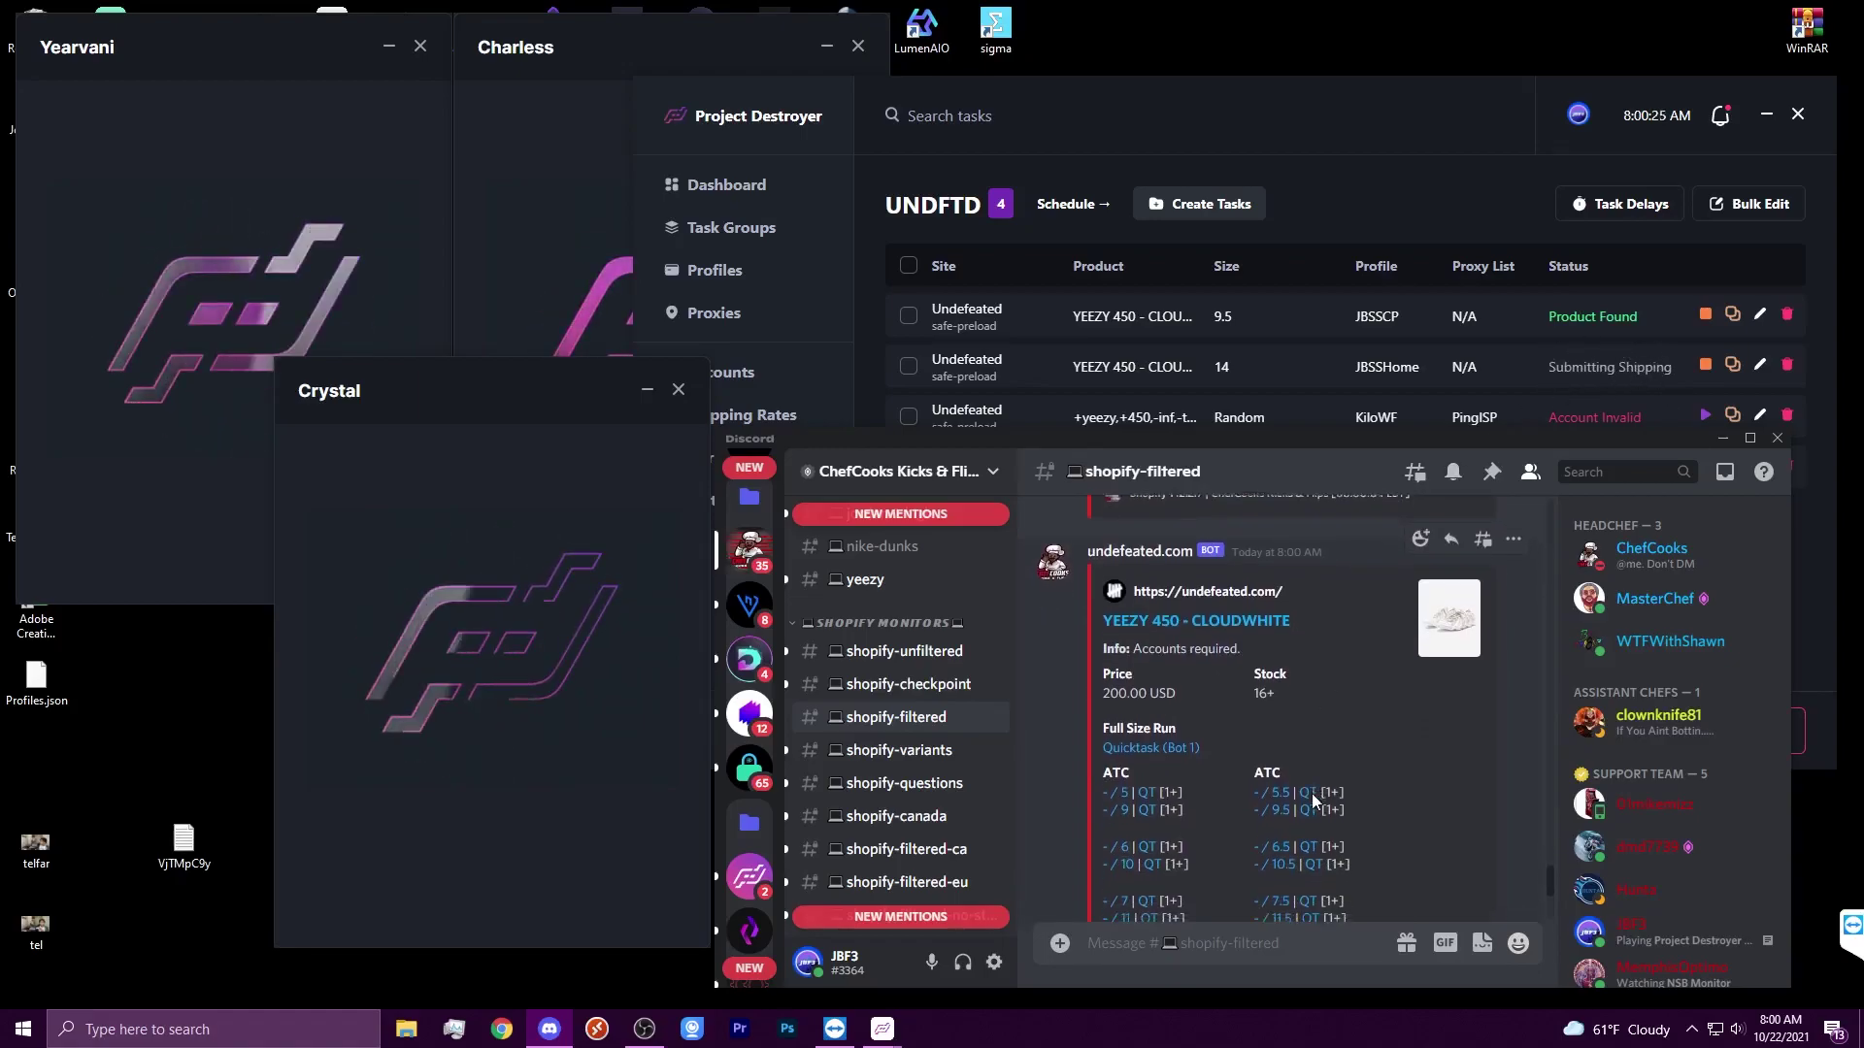
{"action": "scroll", "coordinate": [1312, 794], "scroll_direction": "down", "scroll_amount": 3}
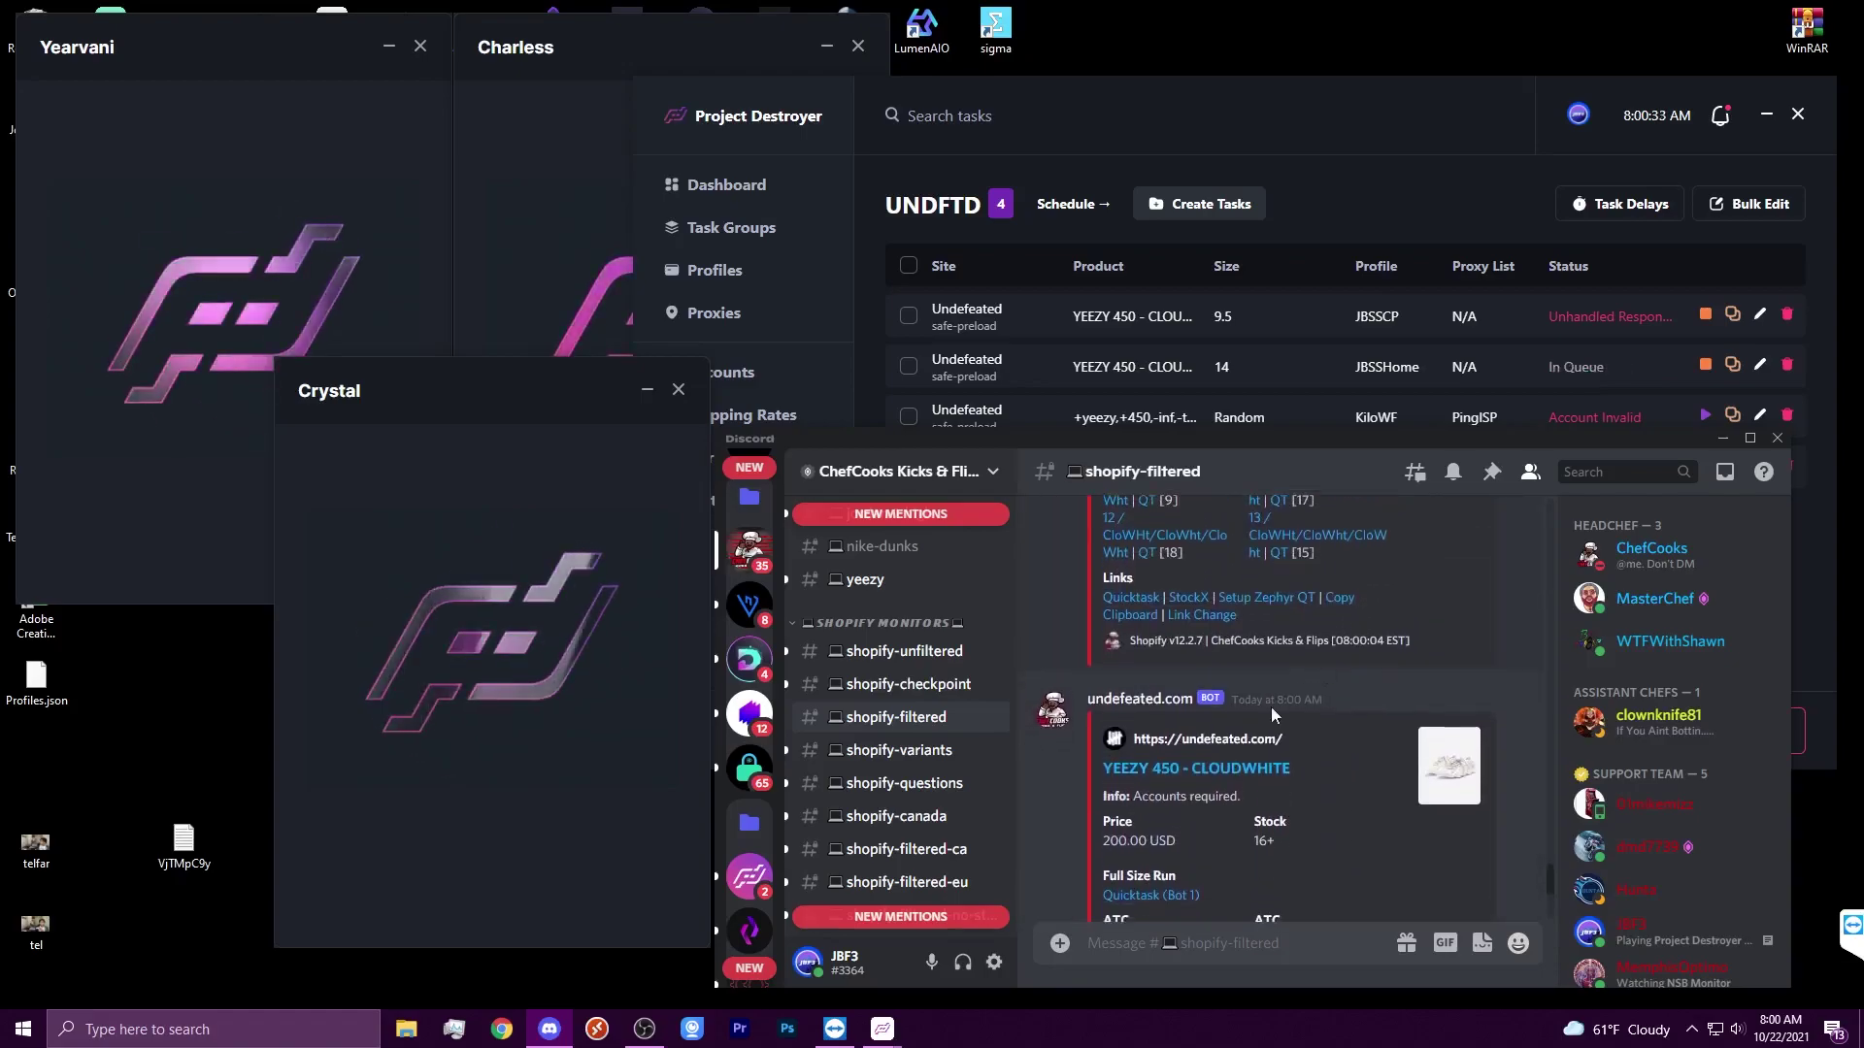
{"action": "scroll", "coordinate": [1279, 796], "scroll_direction": "down", "scroll_amount": 4}
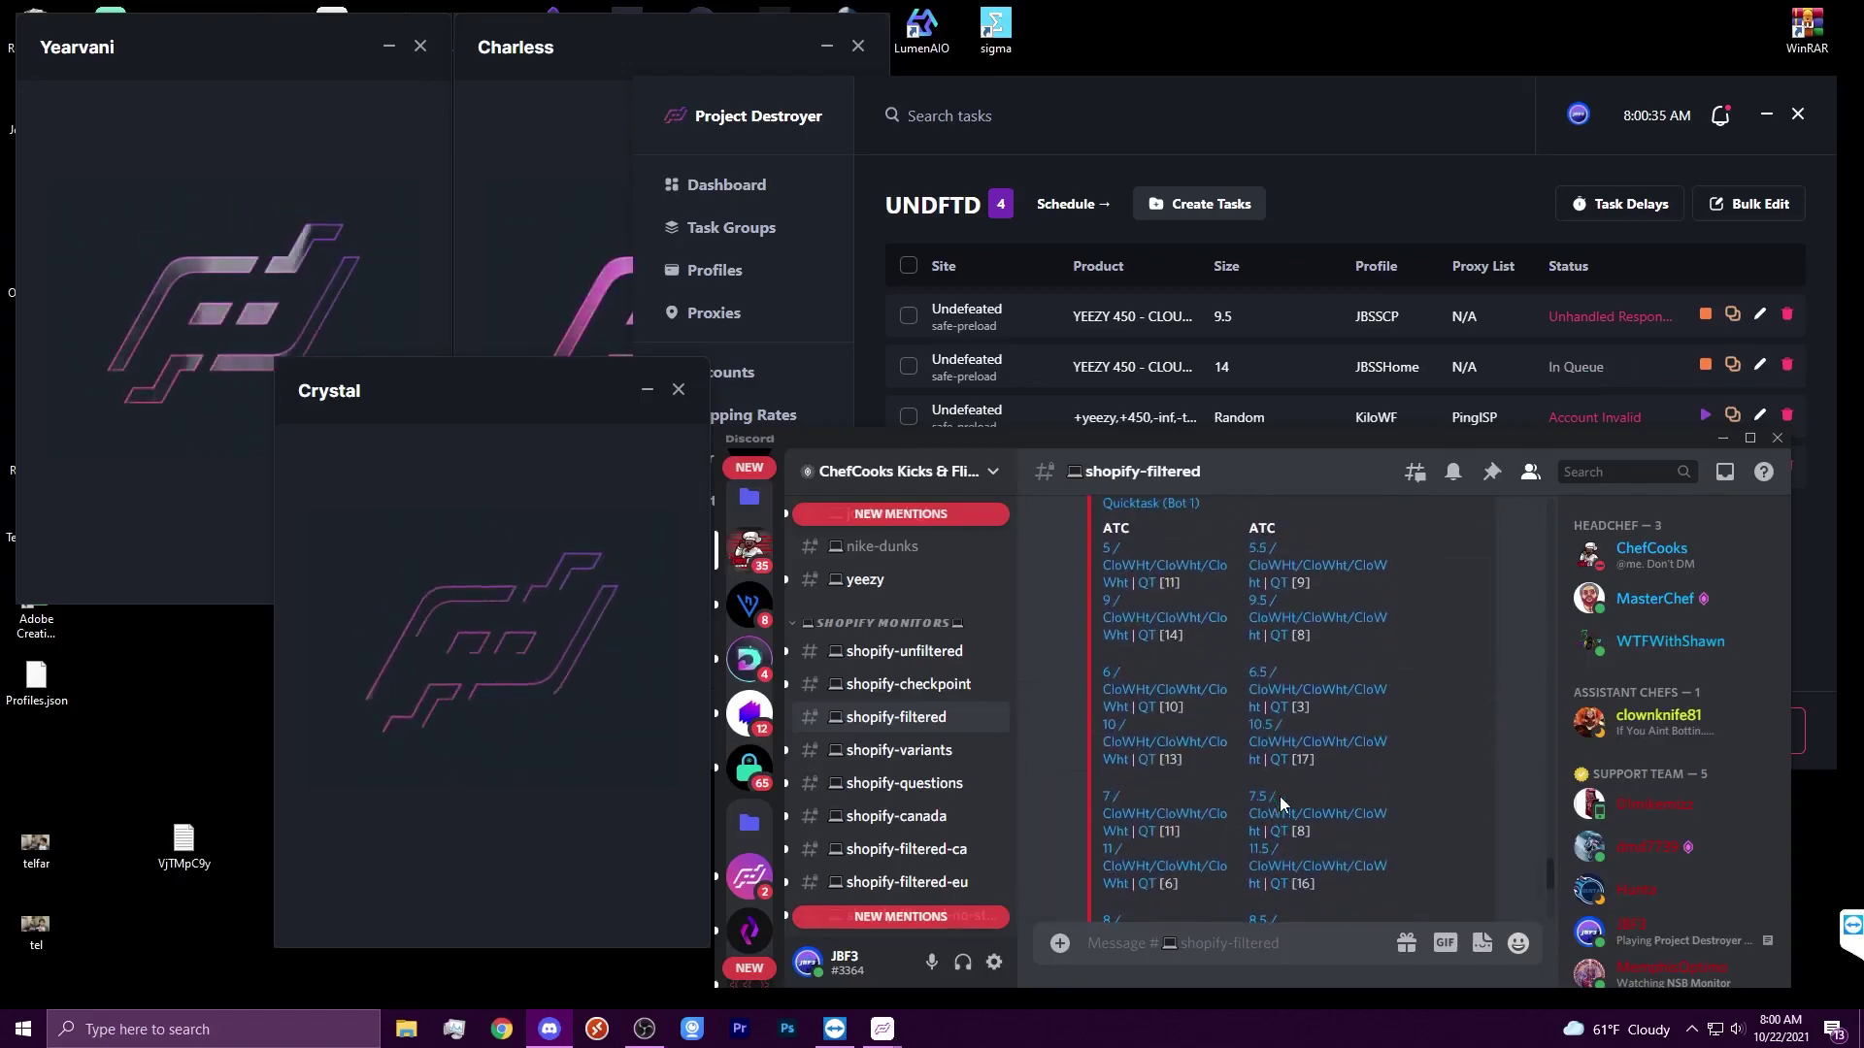
{"action": "scroll", "coordinate": [1280, 801], "scroll_direction": "up", "scroll_amount": 3}
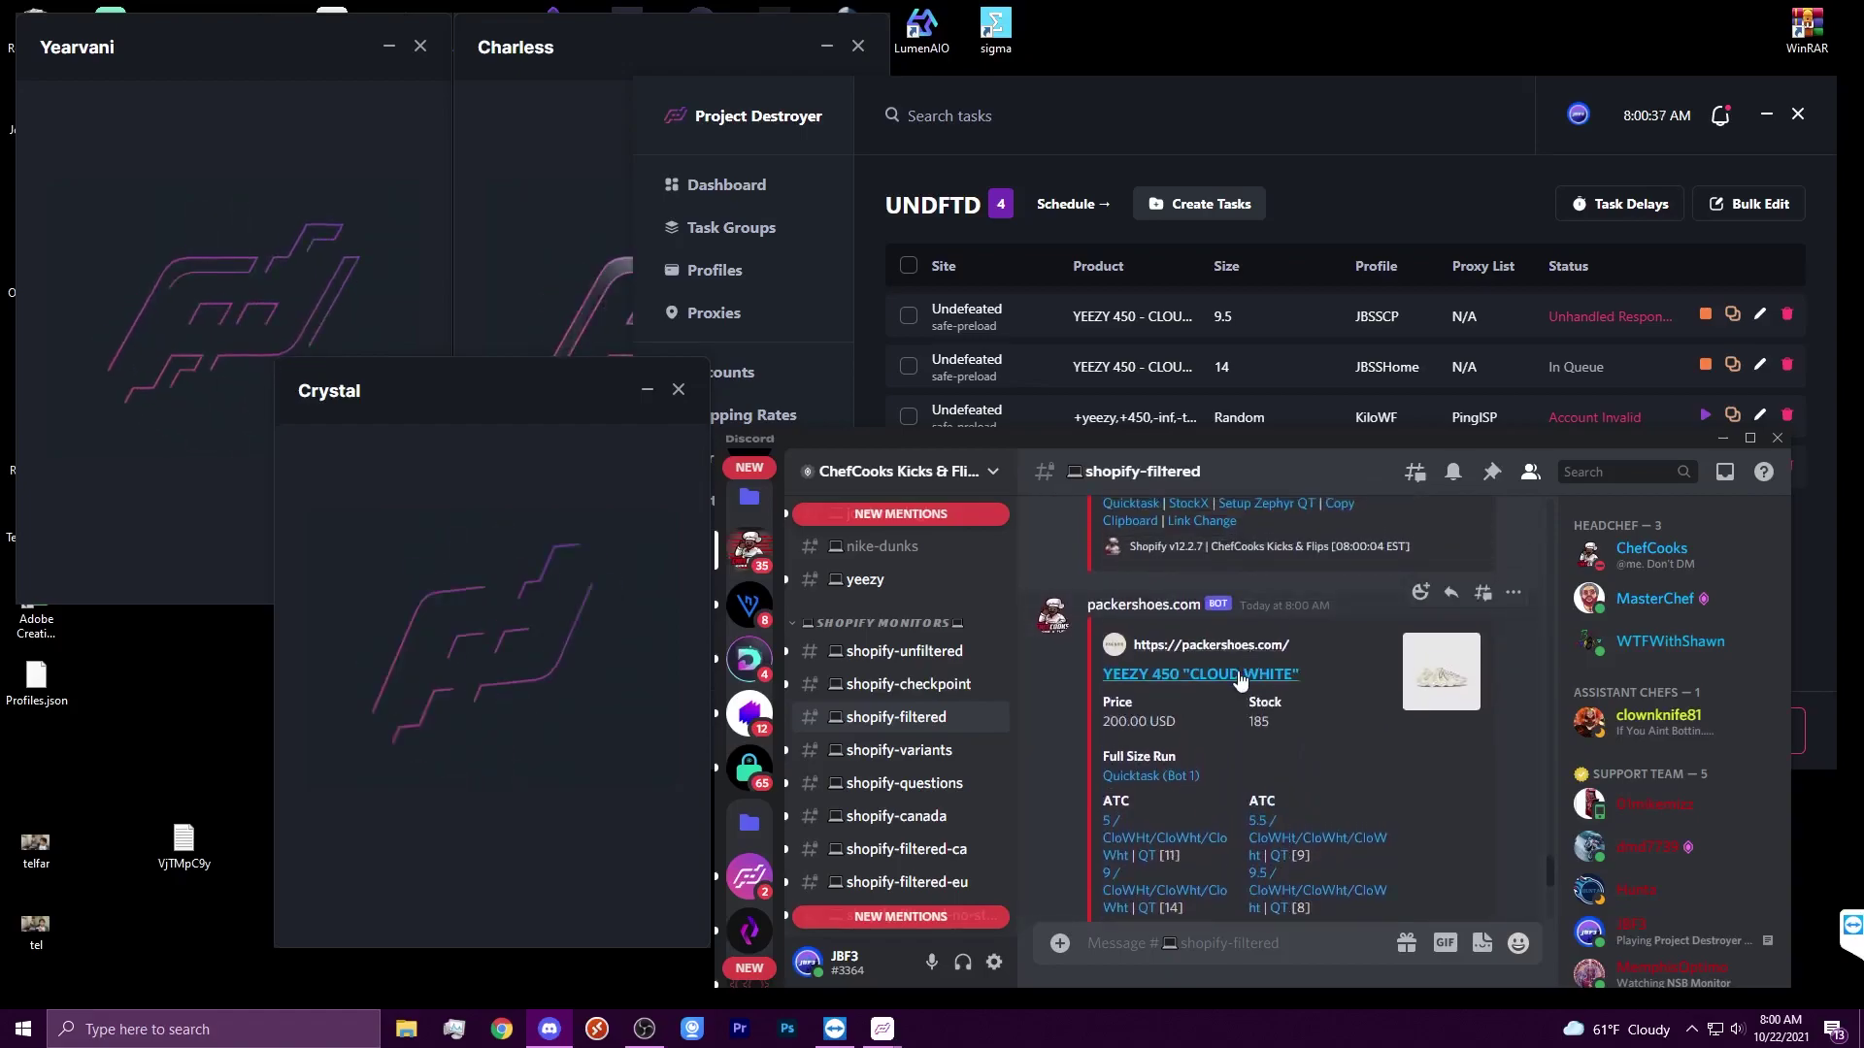
{"action": "left_click", "coordinate": [1216, 684]}
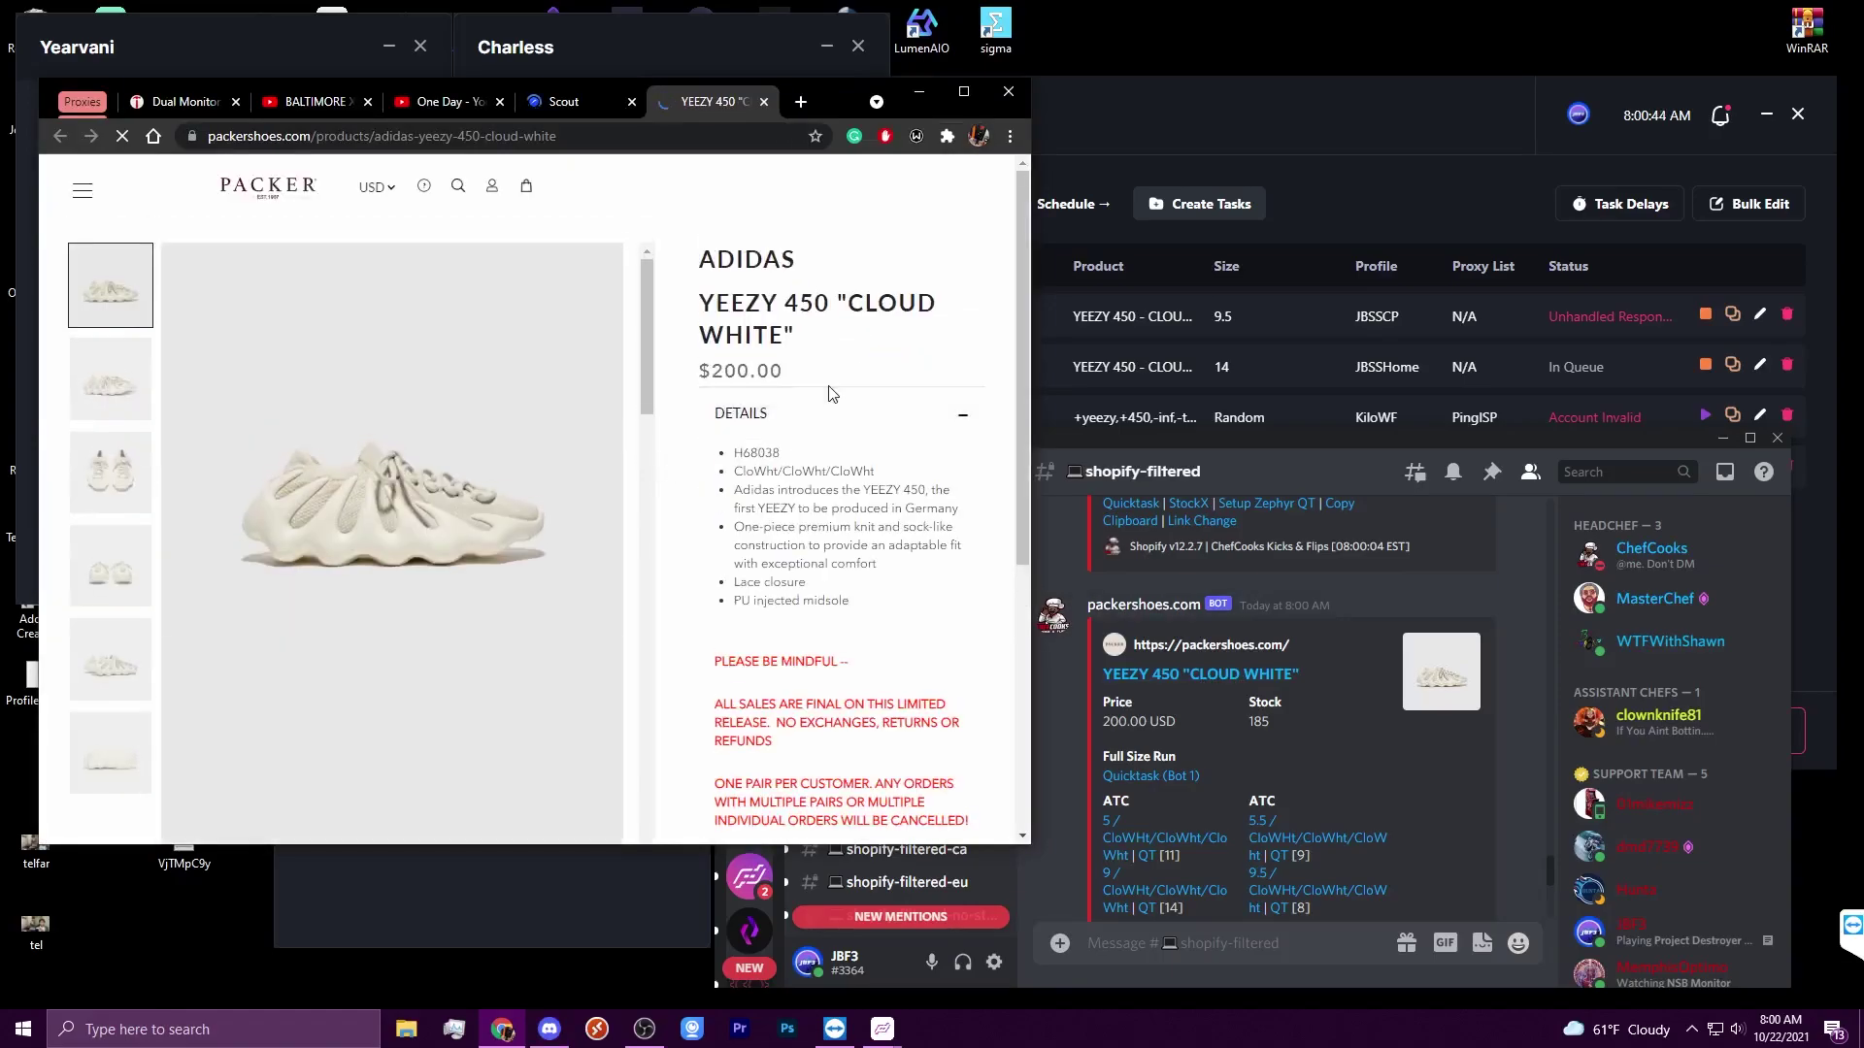
- Add the Yeezy 450 "Cloud White" in size 9 to the shopping bag on the Packer site
{"action": "scroll", "coordinate": [912, 544], "scroll_direction": "down", "scroll_amount": 3}
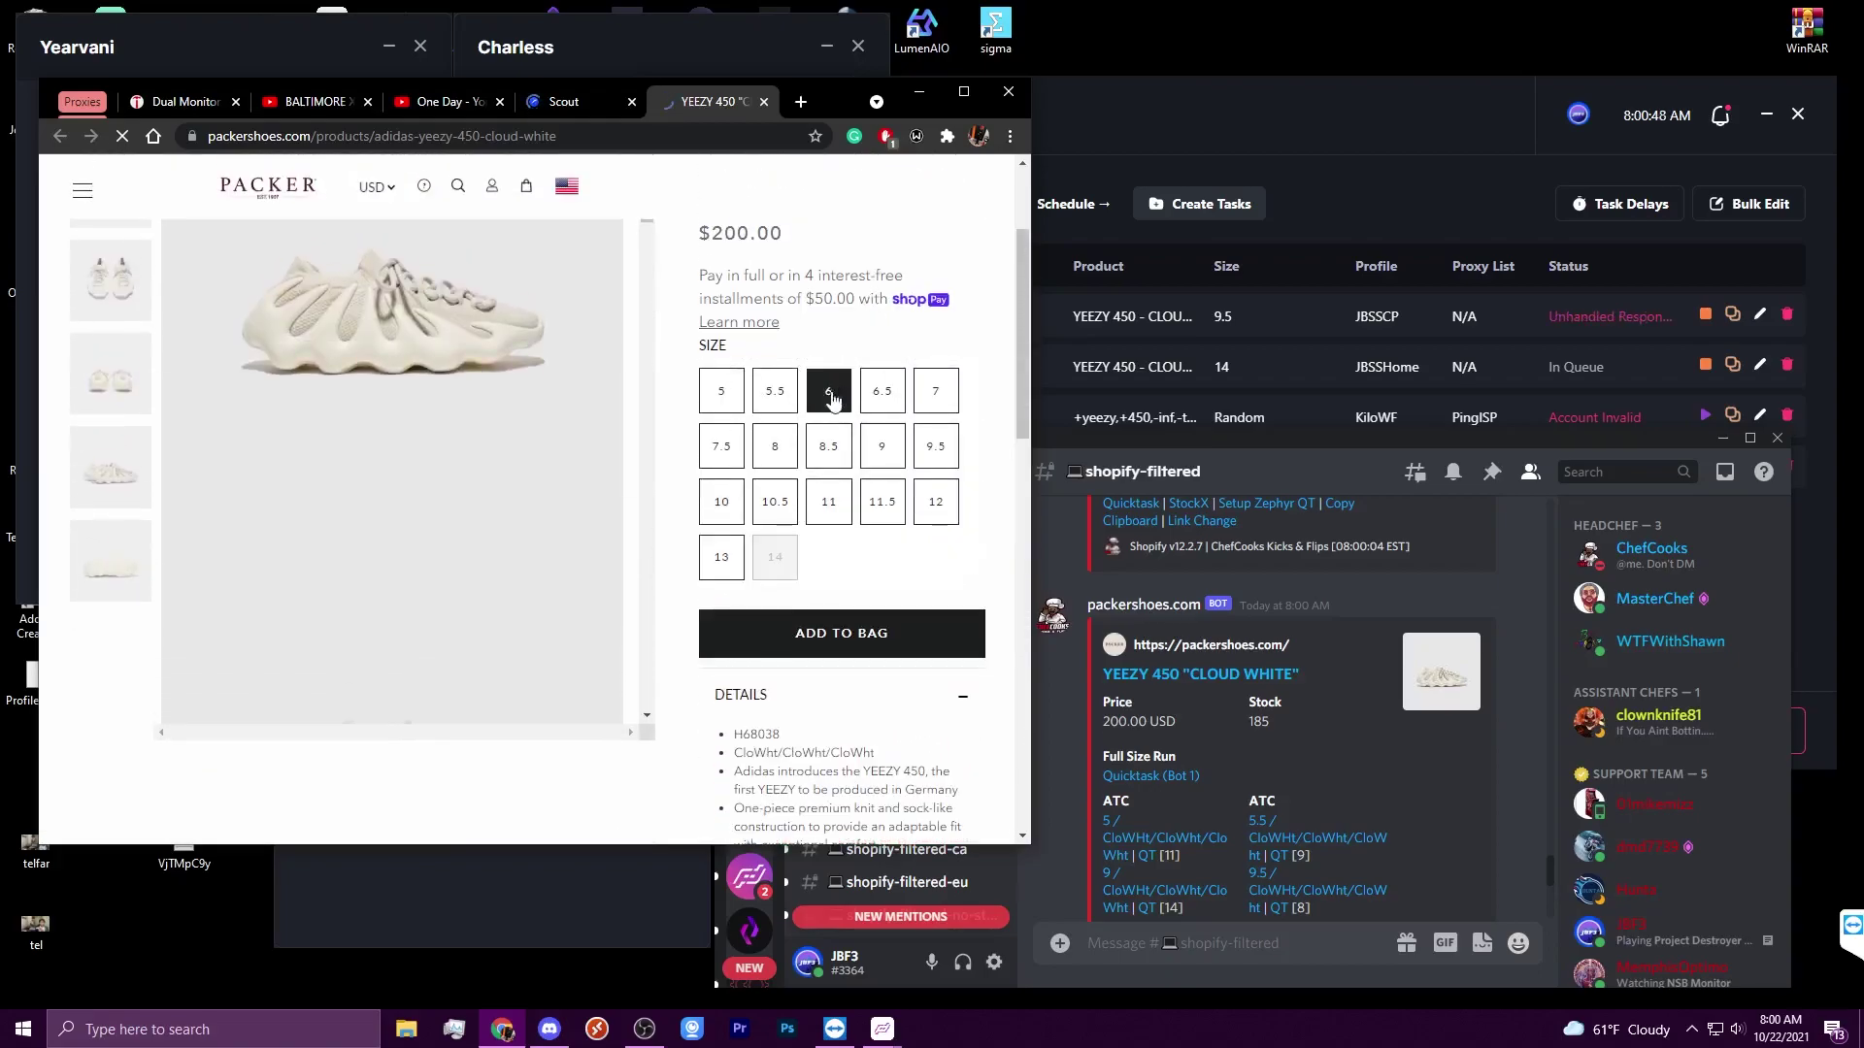
{"action": "left_click", "coordinate": [881, 448]}
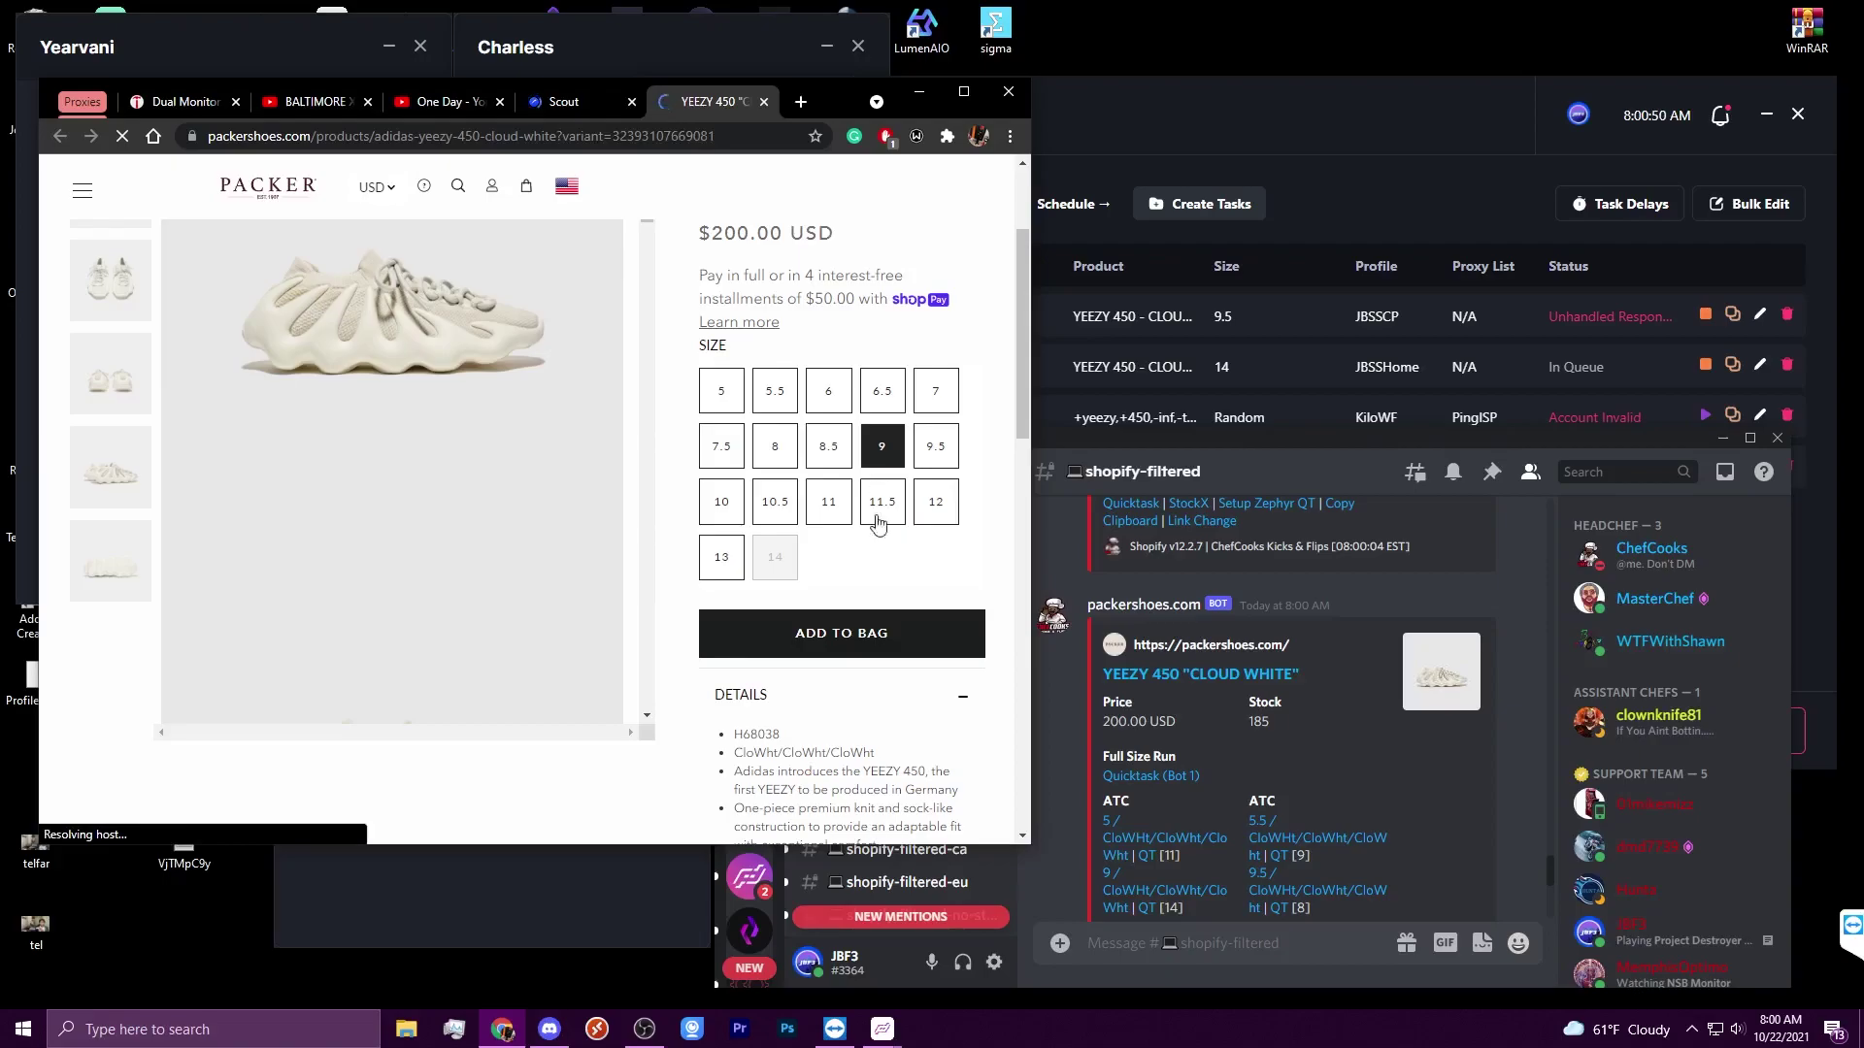
{"action": "left_click", "coordinate": [869, 640]}
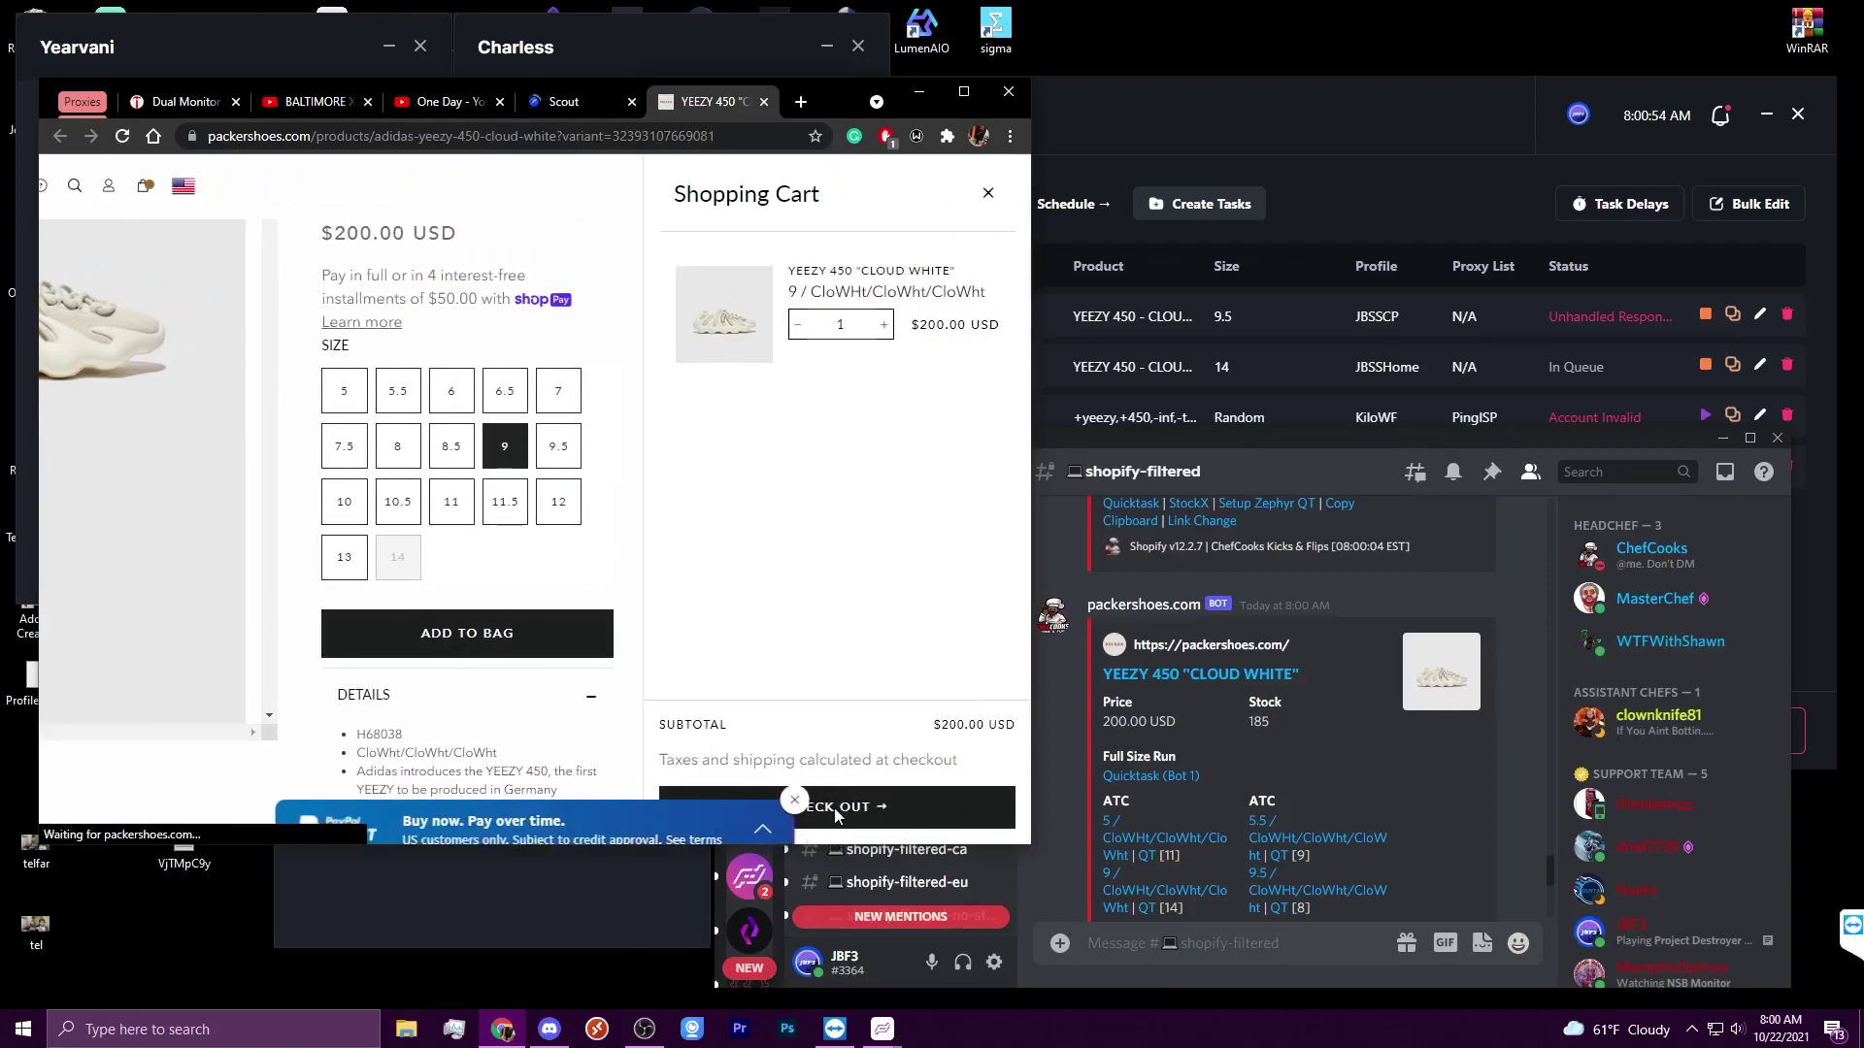
- Proceed to checkout from the shopping cart and start the hCaptcha human check on the checkpoint page
{"action": "left_click", "coordinate": [881, 814]}
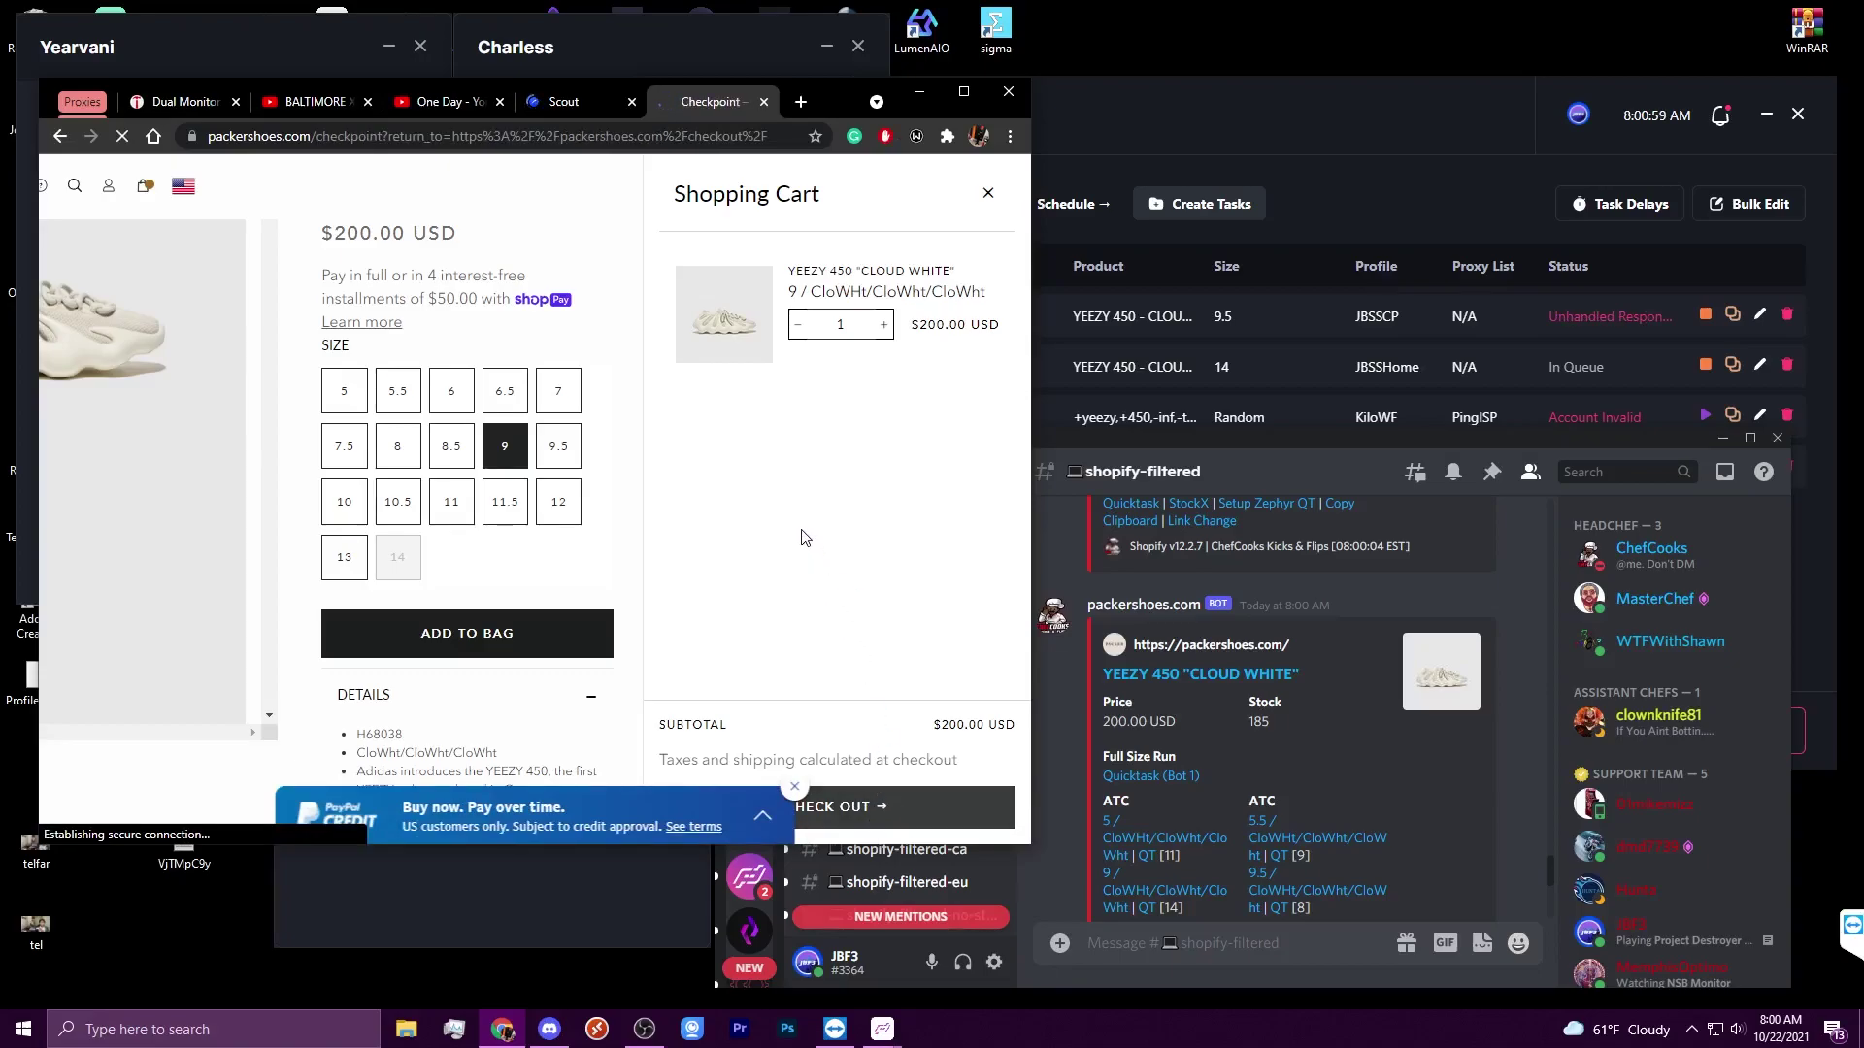
{"action": "scroll", "coordinate": [581, 353], "scroll_direction": "up", "scroll_amount": 2}
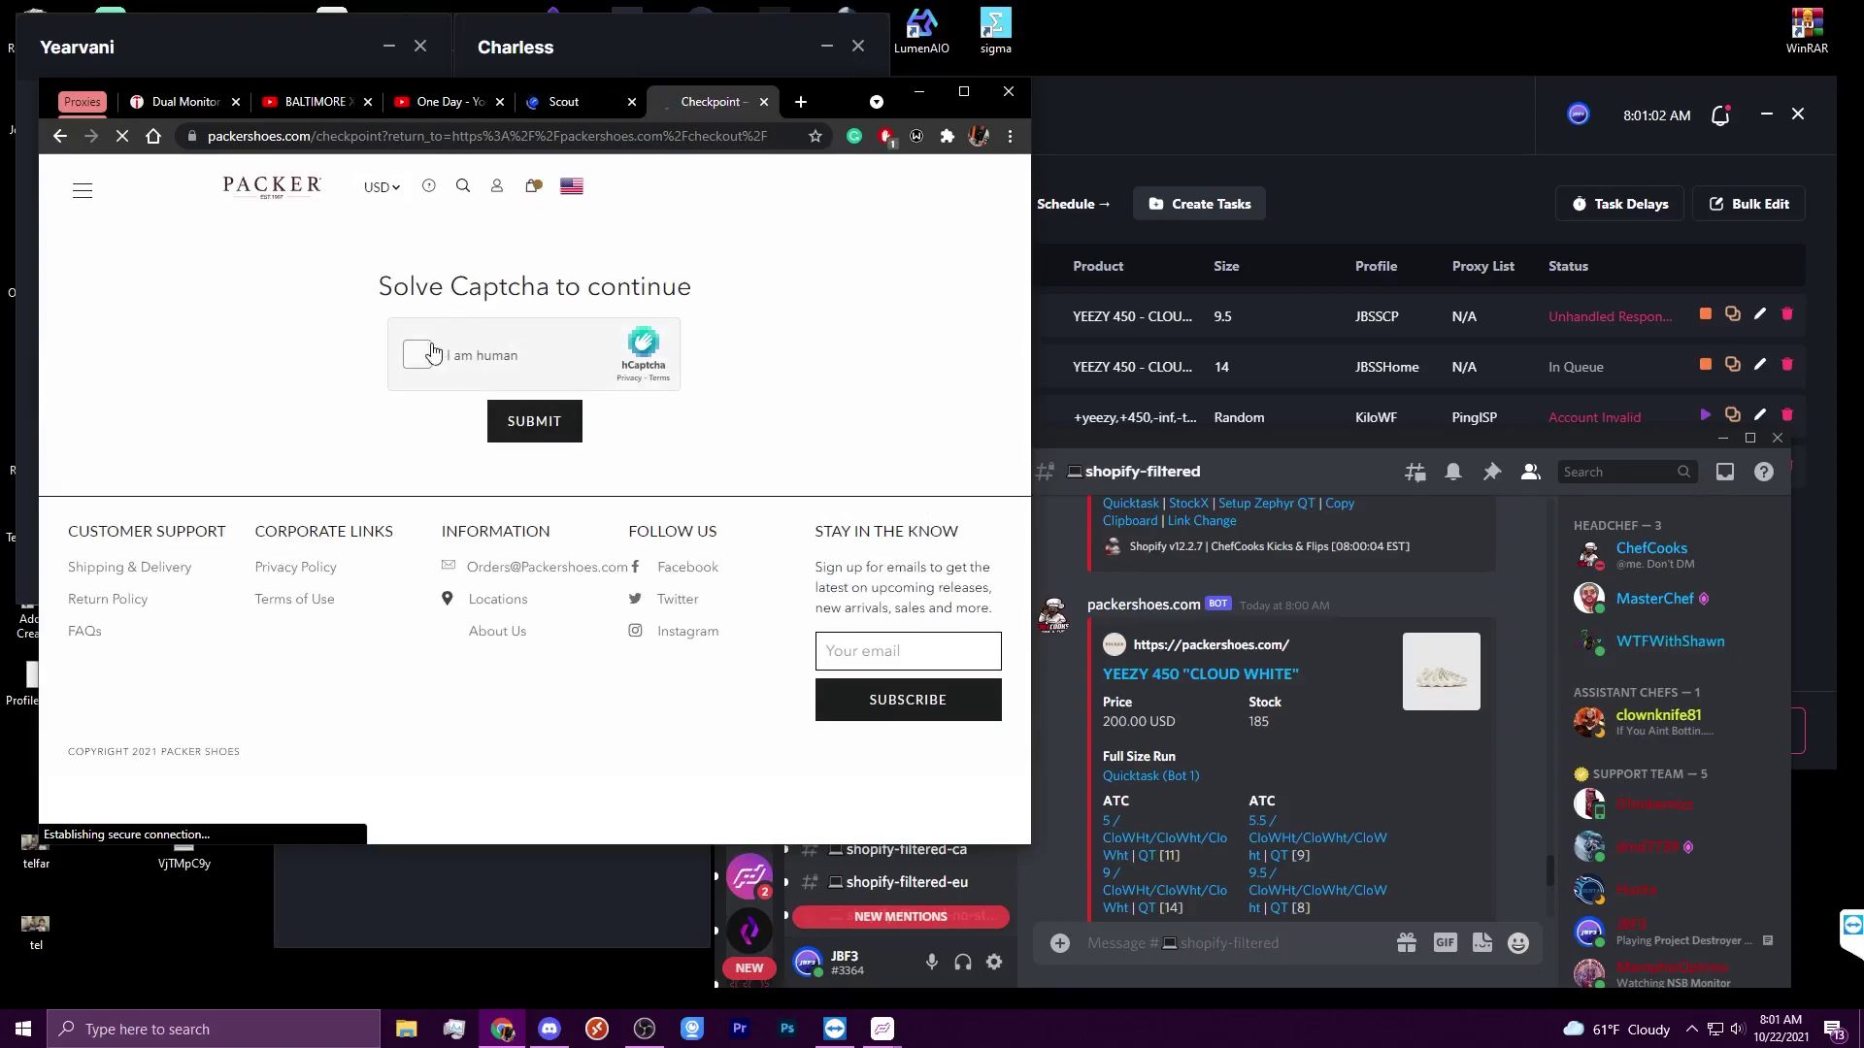
{"action": "left_click", "coordinate": [431, 360]}
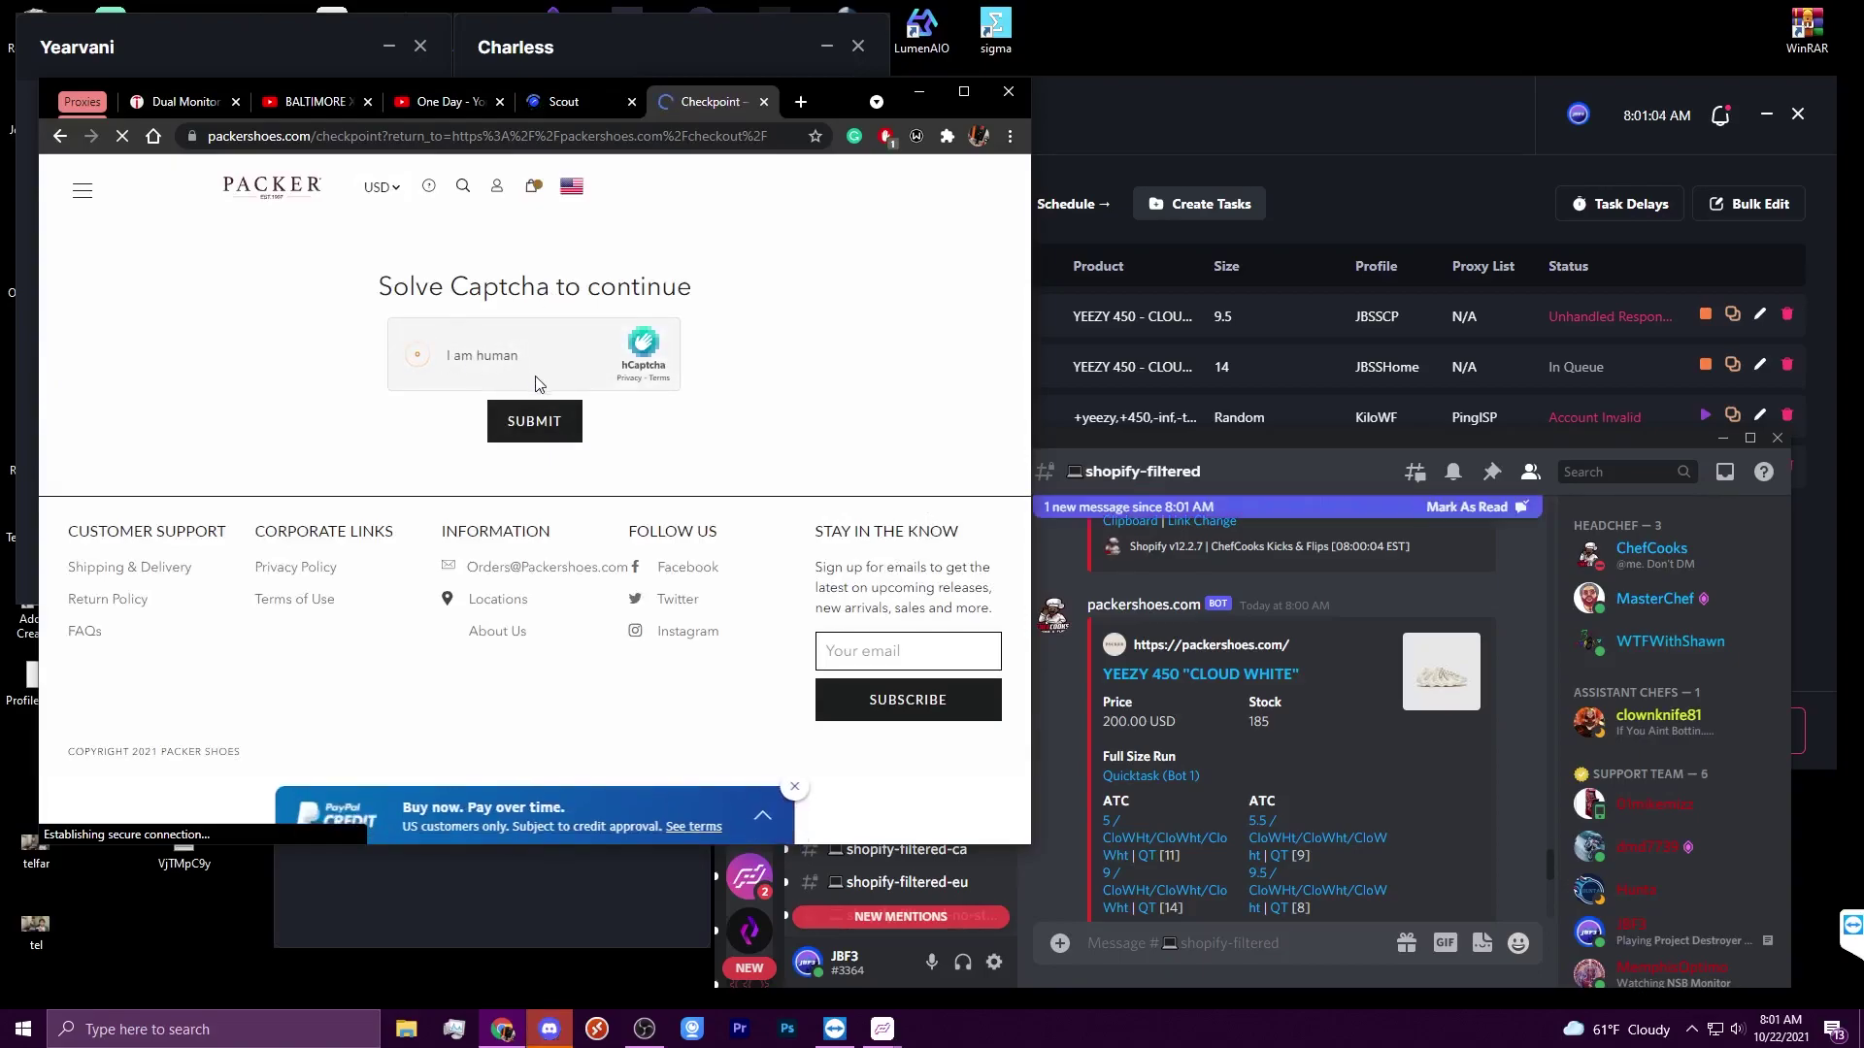